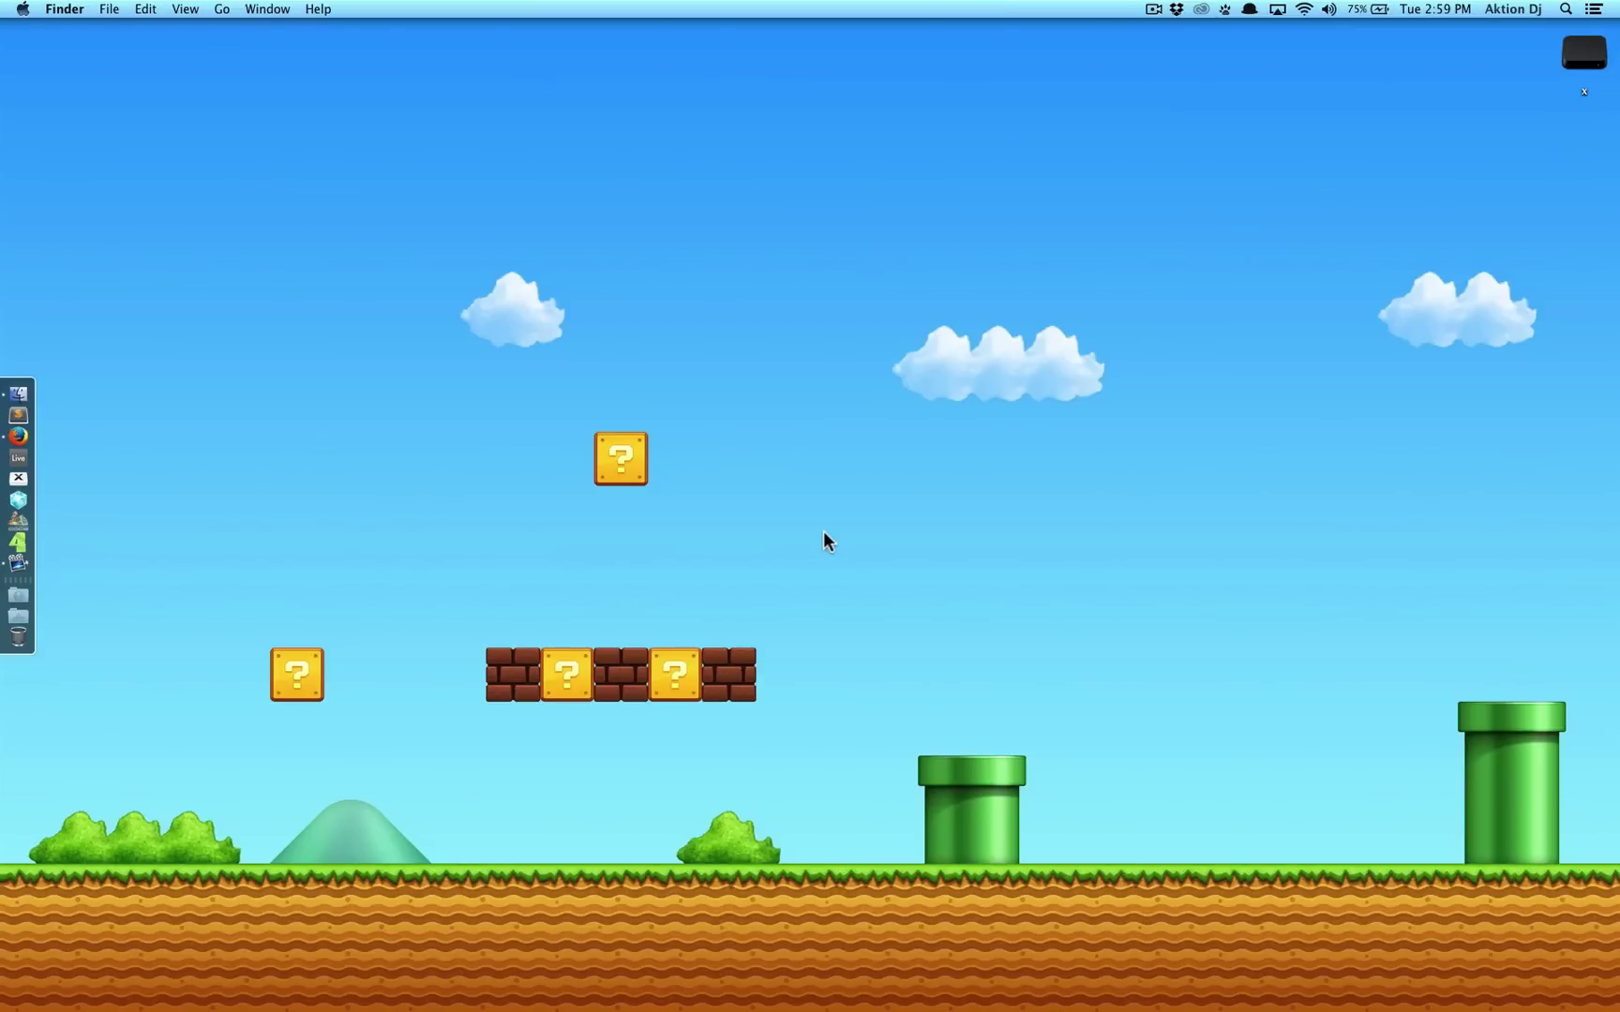
Launch Resolume Arena to an empty 640 x 480 composition with the Neon clips listed
{"action": "left_click", "coordinate": [20, 542]}
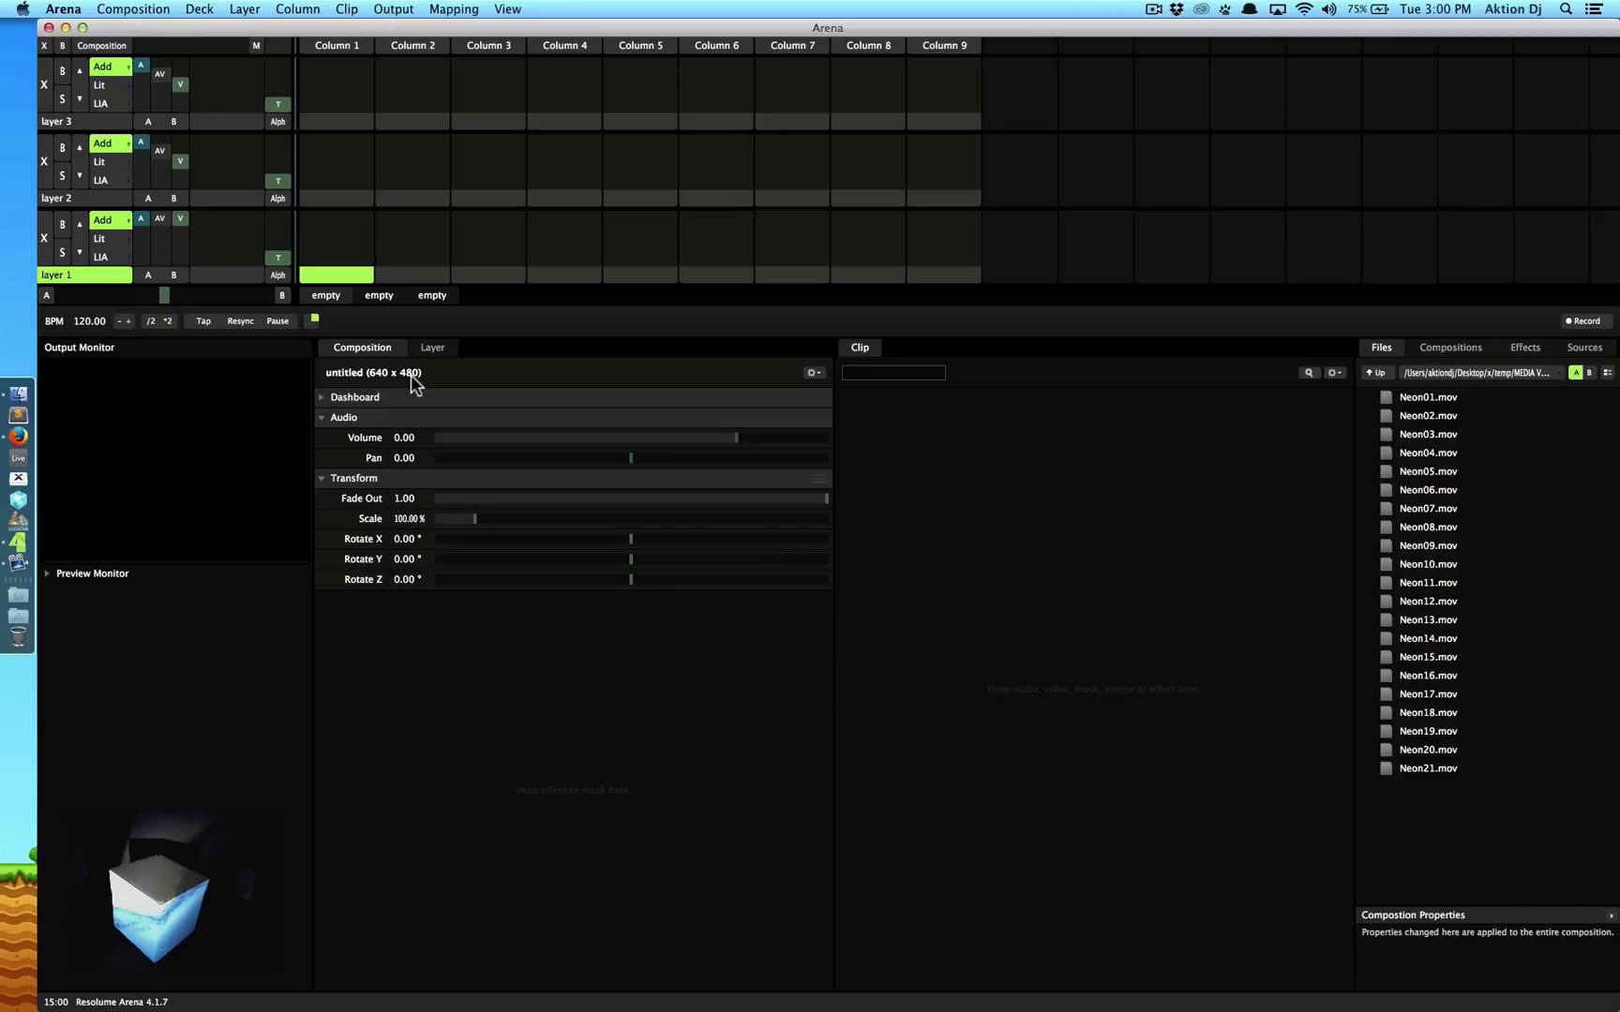
In Composition Settings, choose the 1024 x 768 preset and rename the composition 'Tutorial'
{"action": "left_click", "coordinate": [813, 374]}
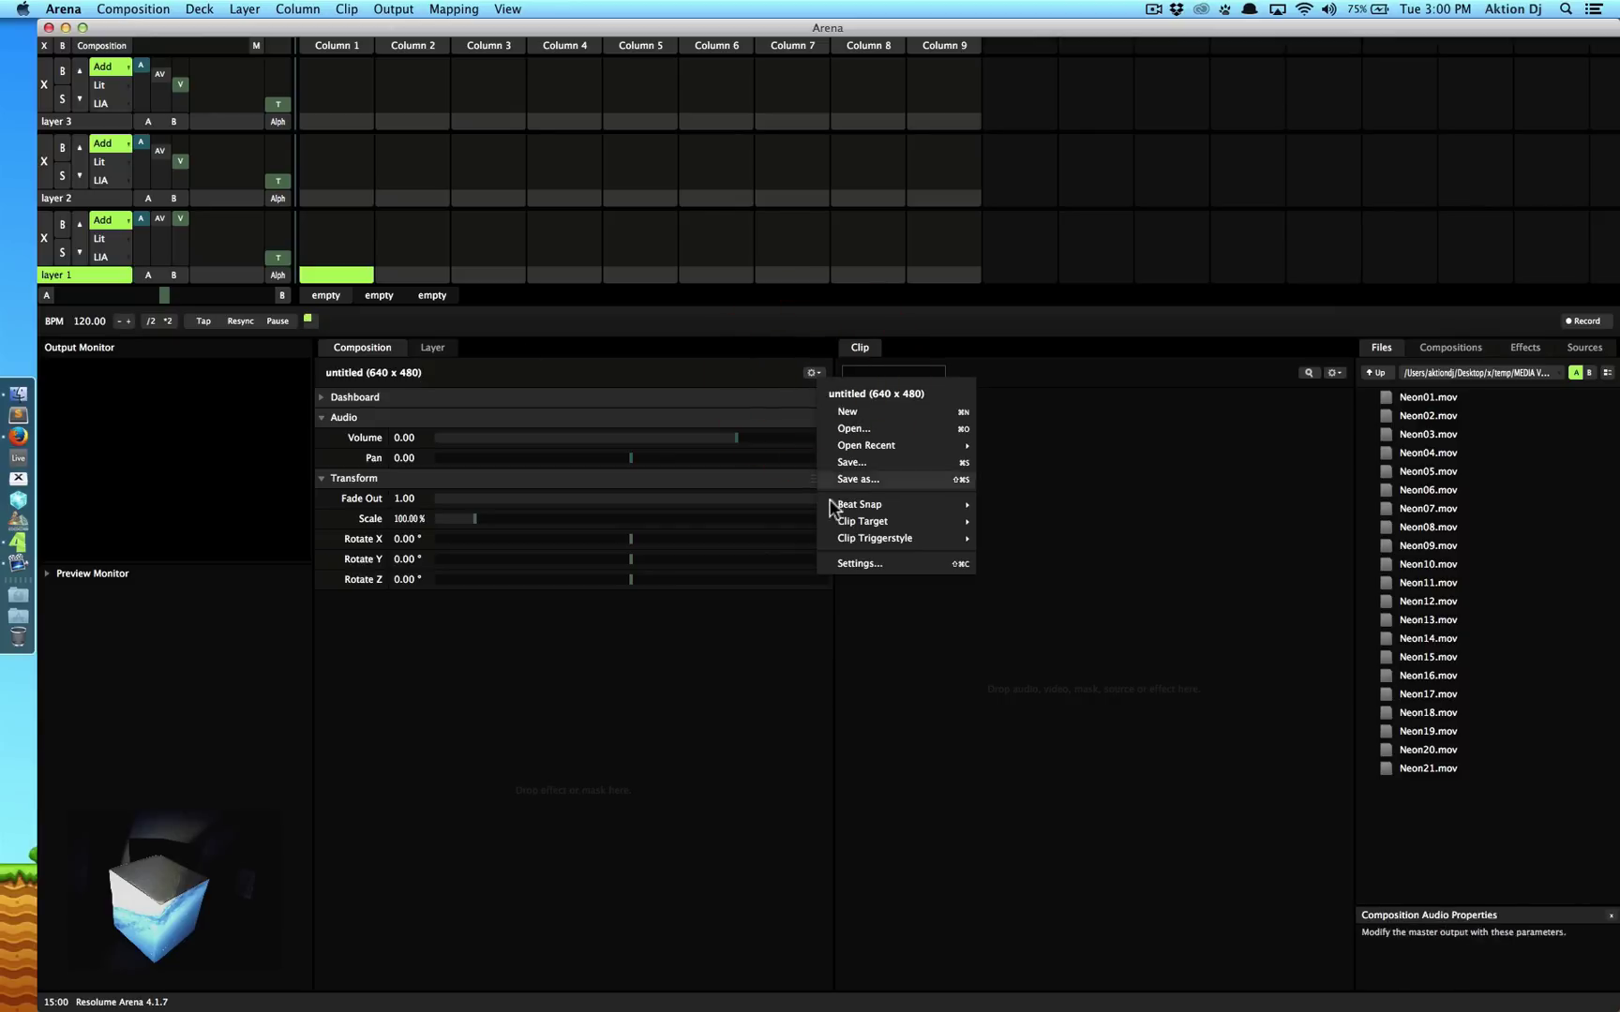
{"action": "left_click", "coordinate": [890, 564]}
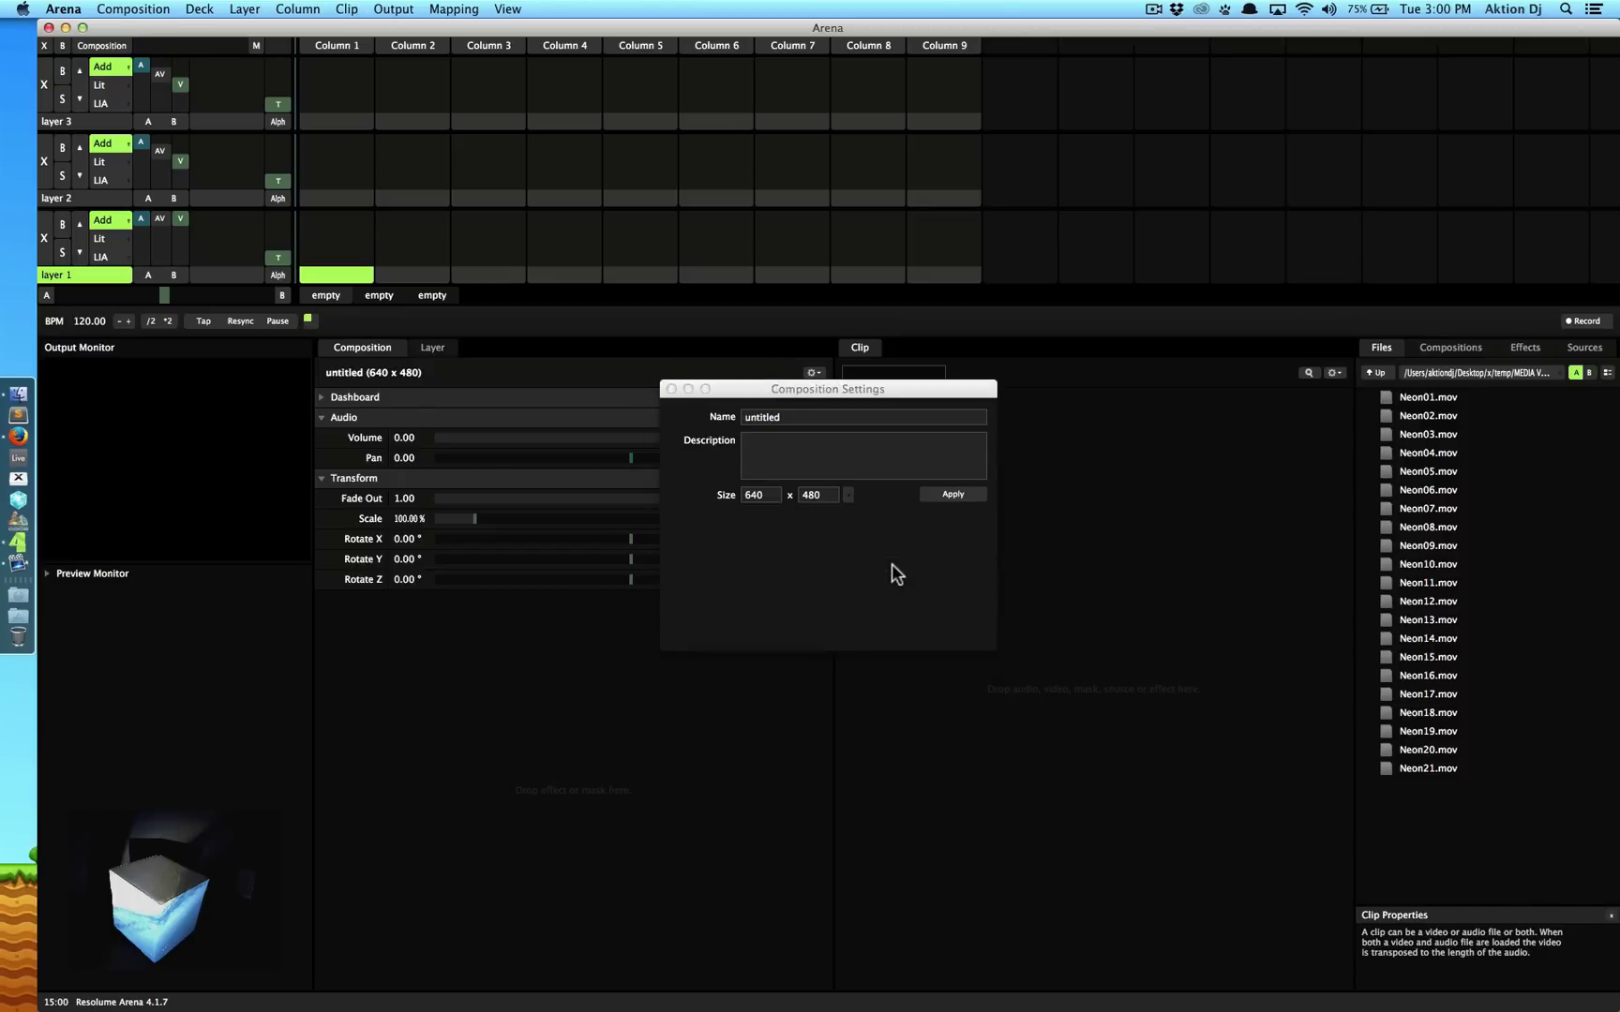
{"action": "left_click", "coordinate": [848, 498]}
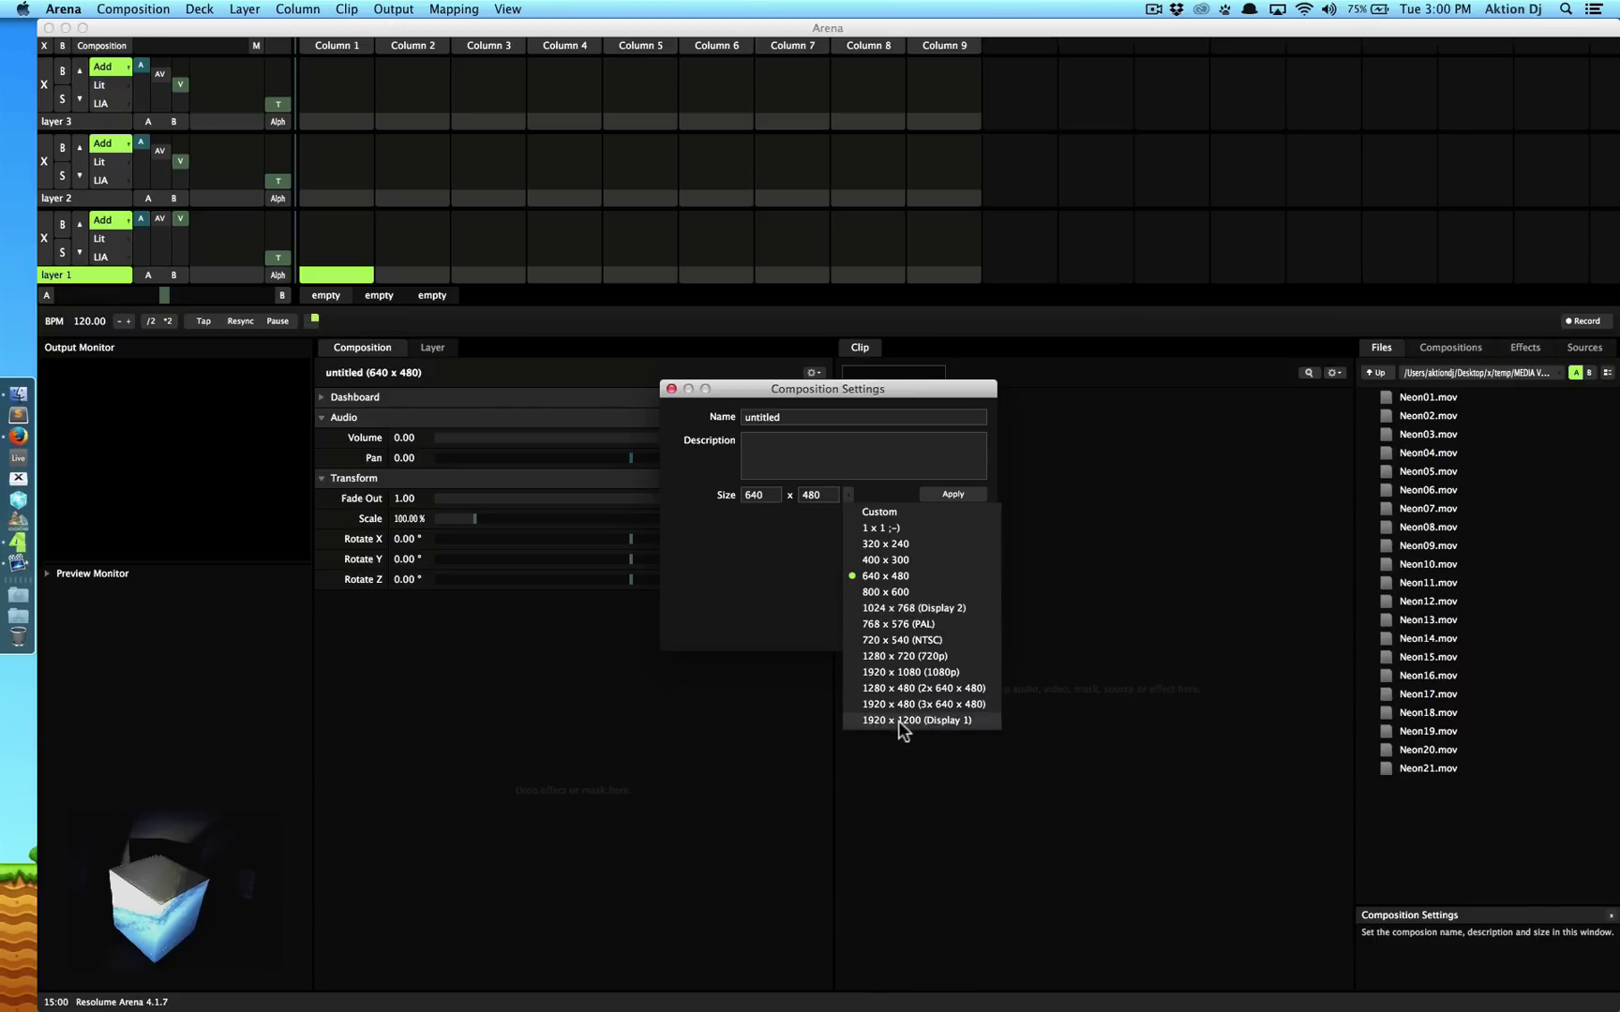
{"action": "left_click", "coordinate": [906, 610]}
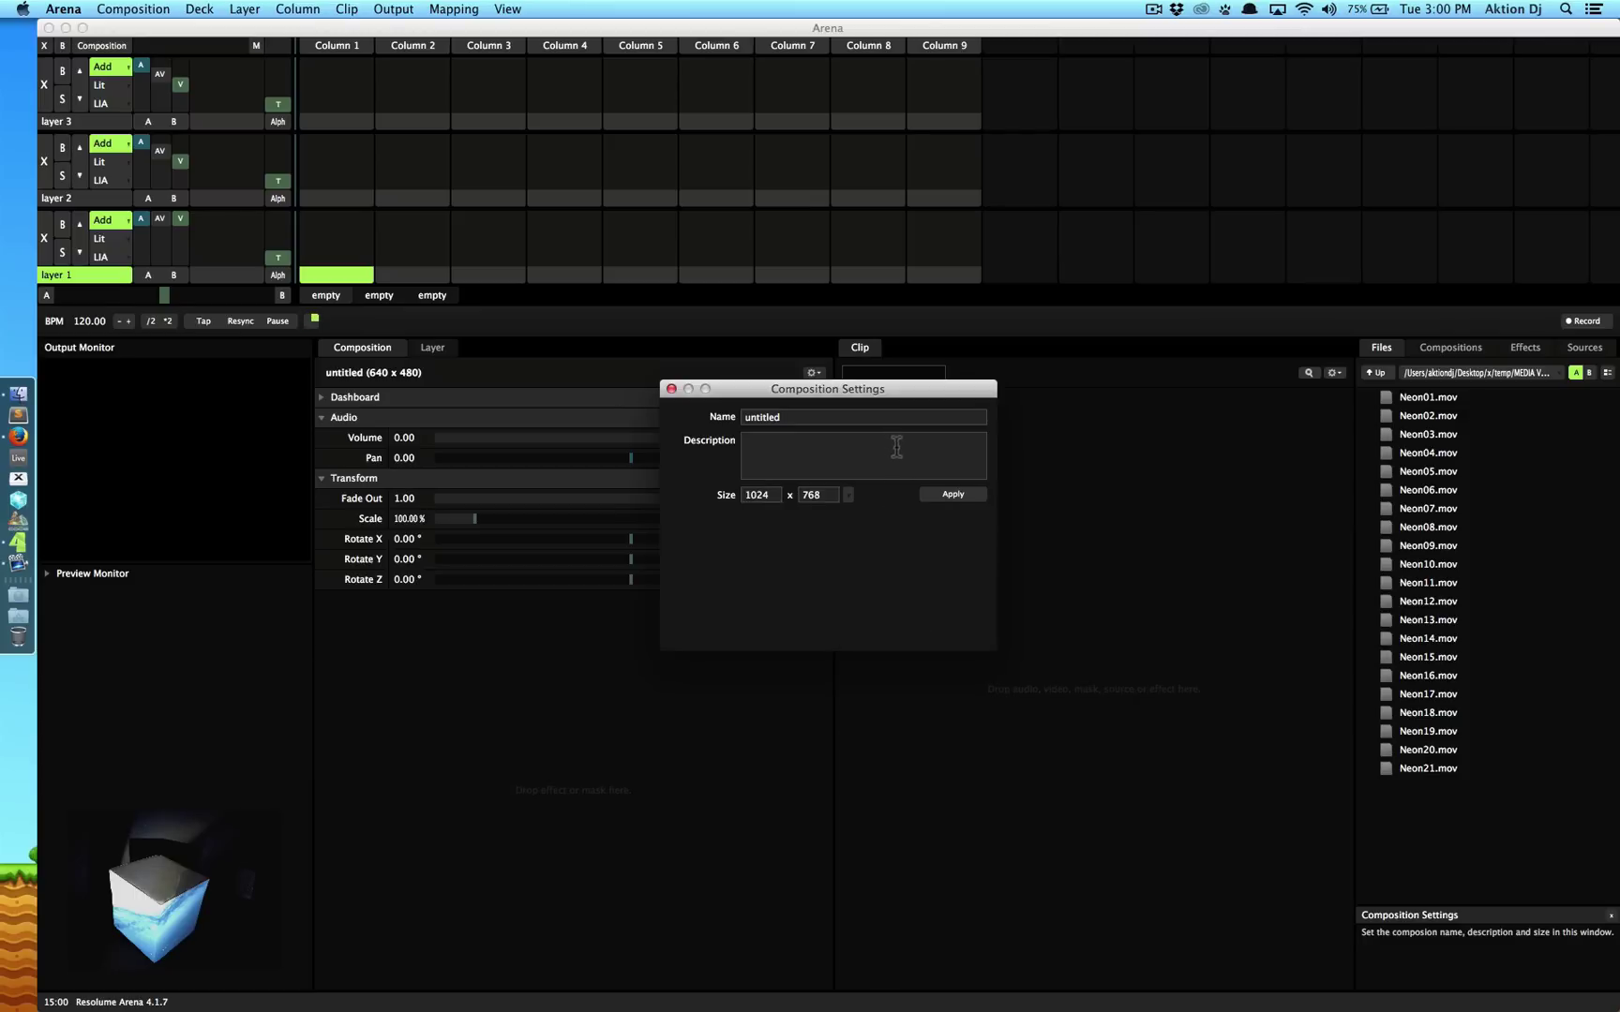
{"action": "double_click", "coordinate": [863, 420]}
{"action": "type", "text": "Tutor"}
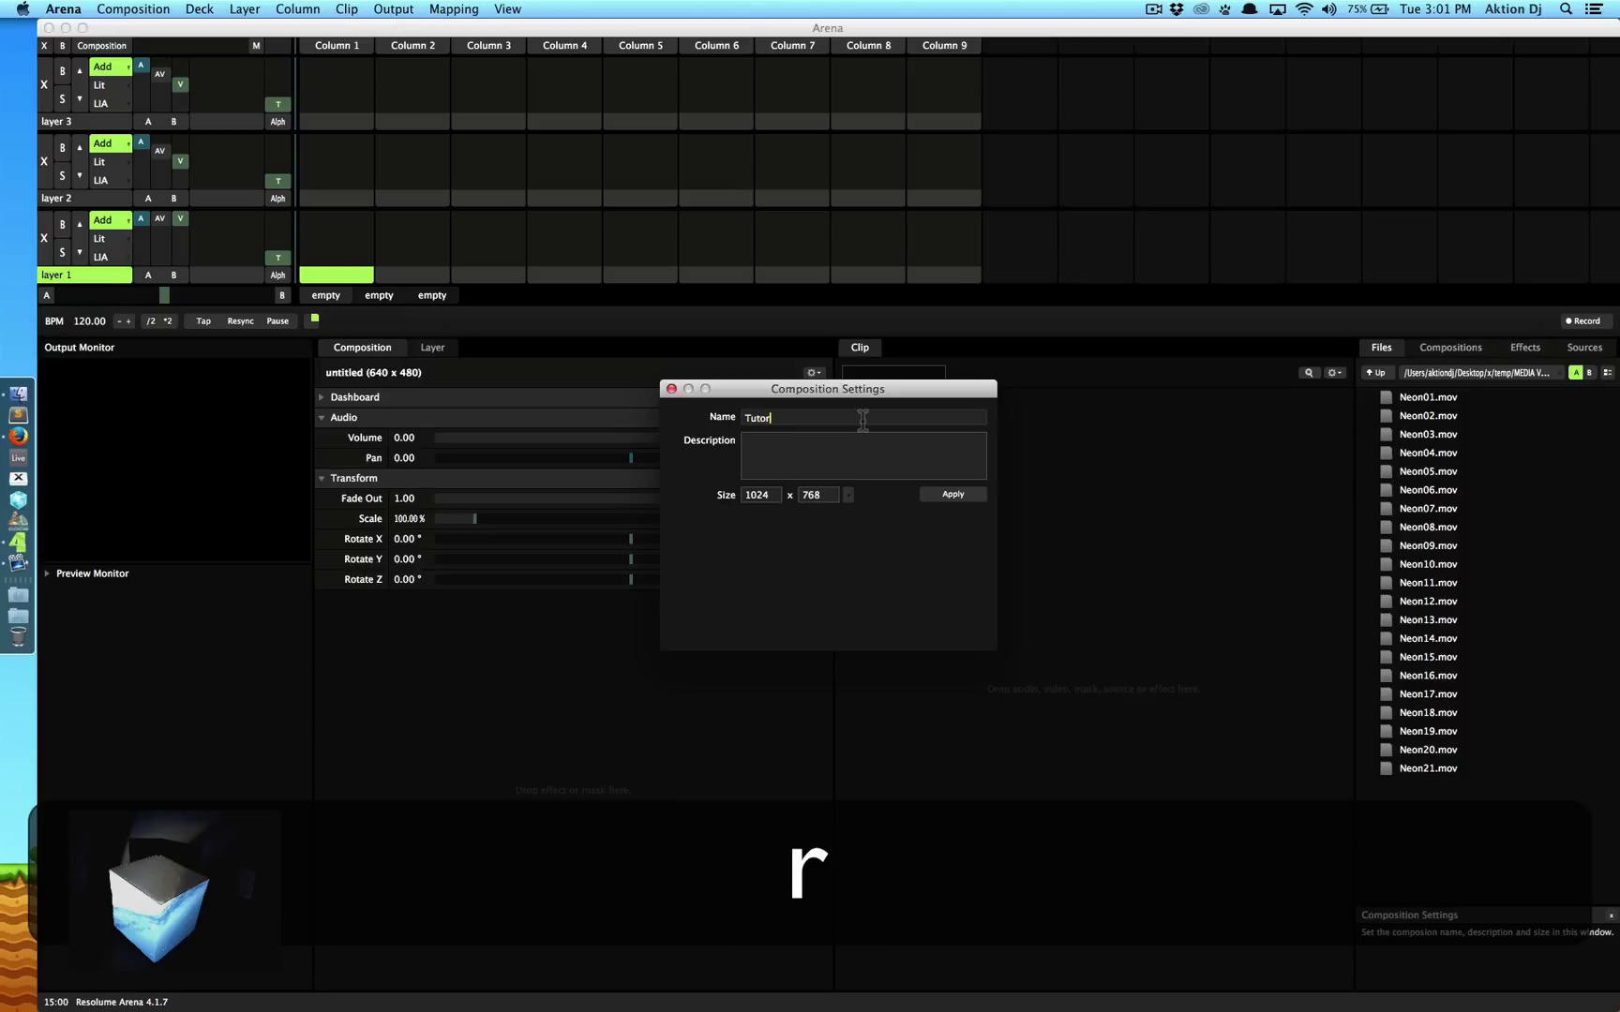
{"action": "type", "text": "ial"}
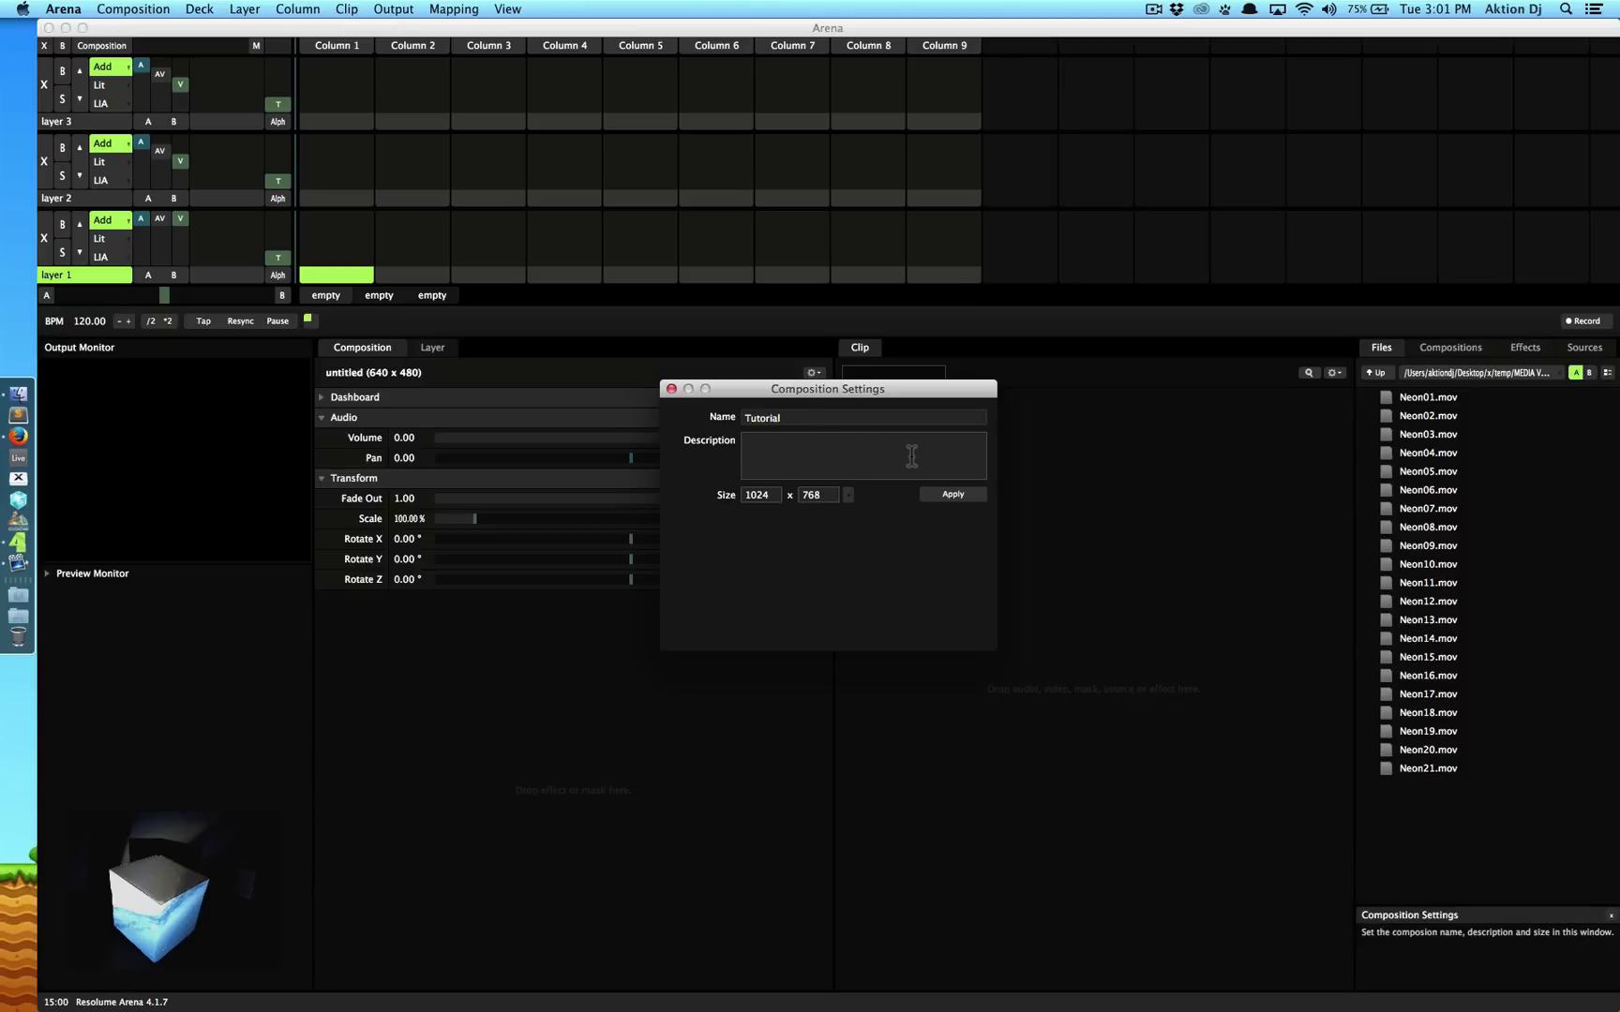
{"action": "left_click", "coordinate": [943, 494]}
Confirm the composition settings and switch the property panel layout to 3 Panels
{"action": "left_click", "coordinate": [947, 495]}
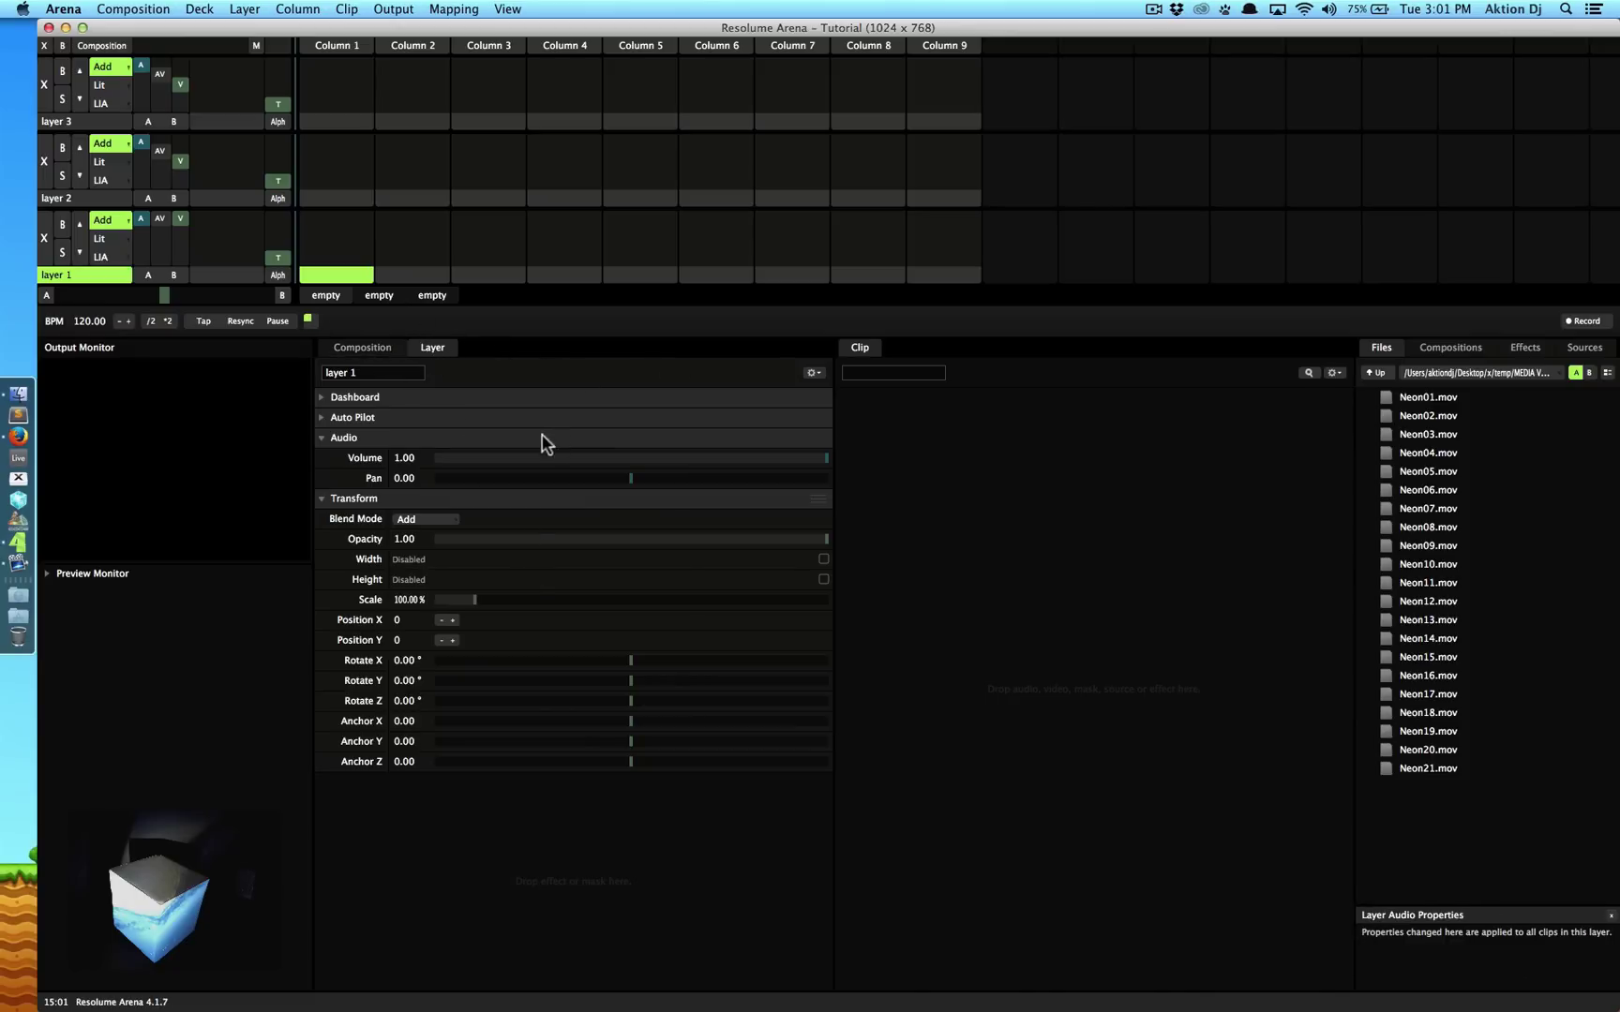
{"action": "left_click", "coordinate": [507, 10]}
{"action": "mouse_move", "coordinate": [659, 125]}
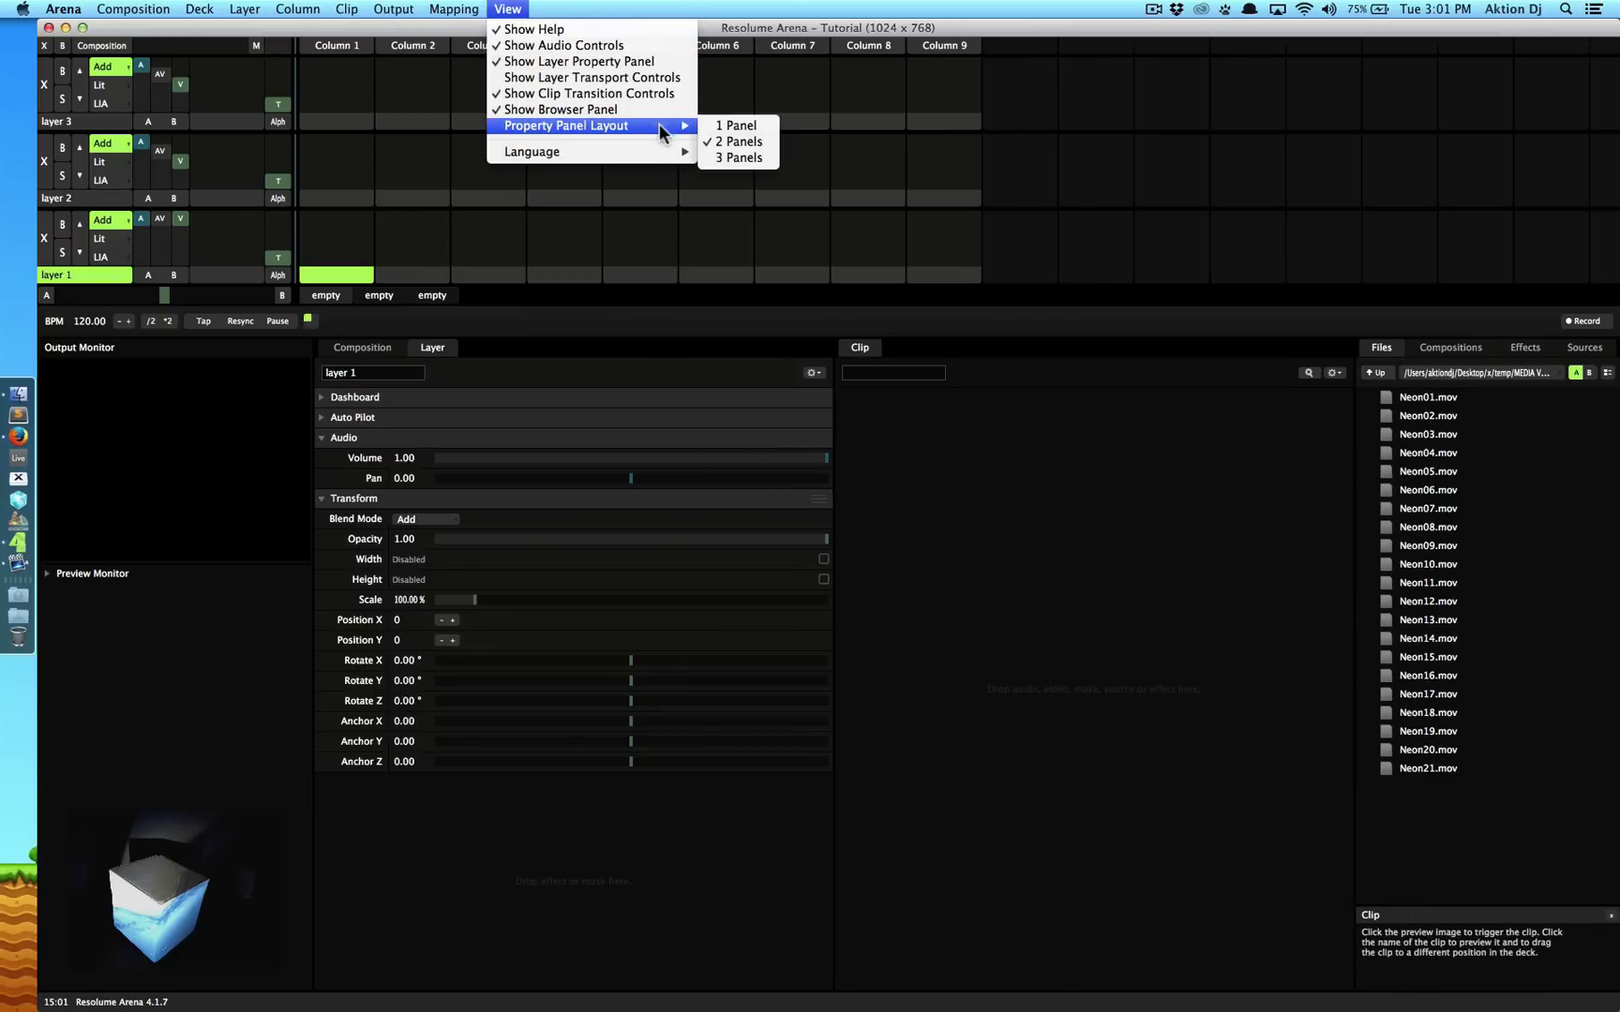
{"action": "left_click", "coordinate": [743, 158]}
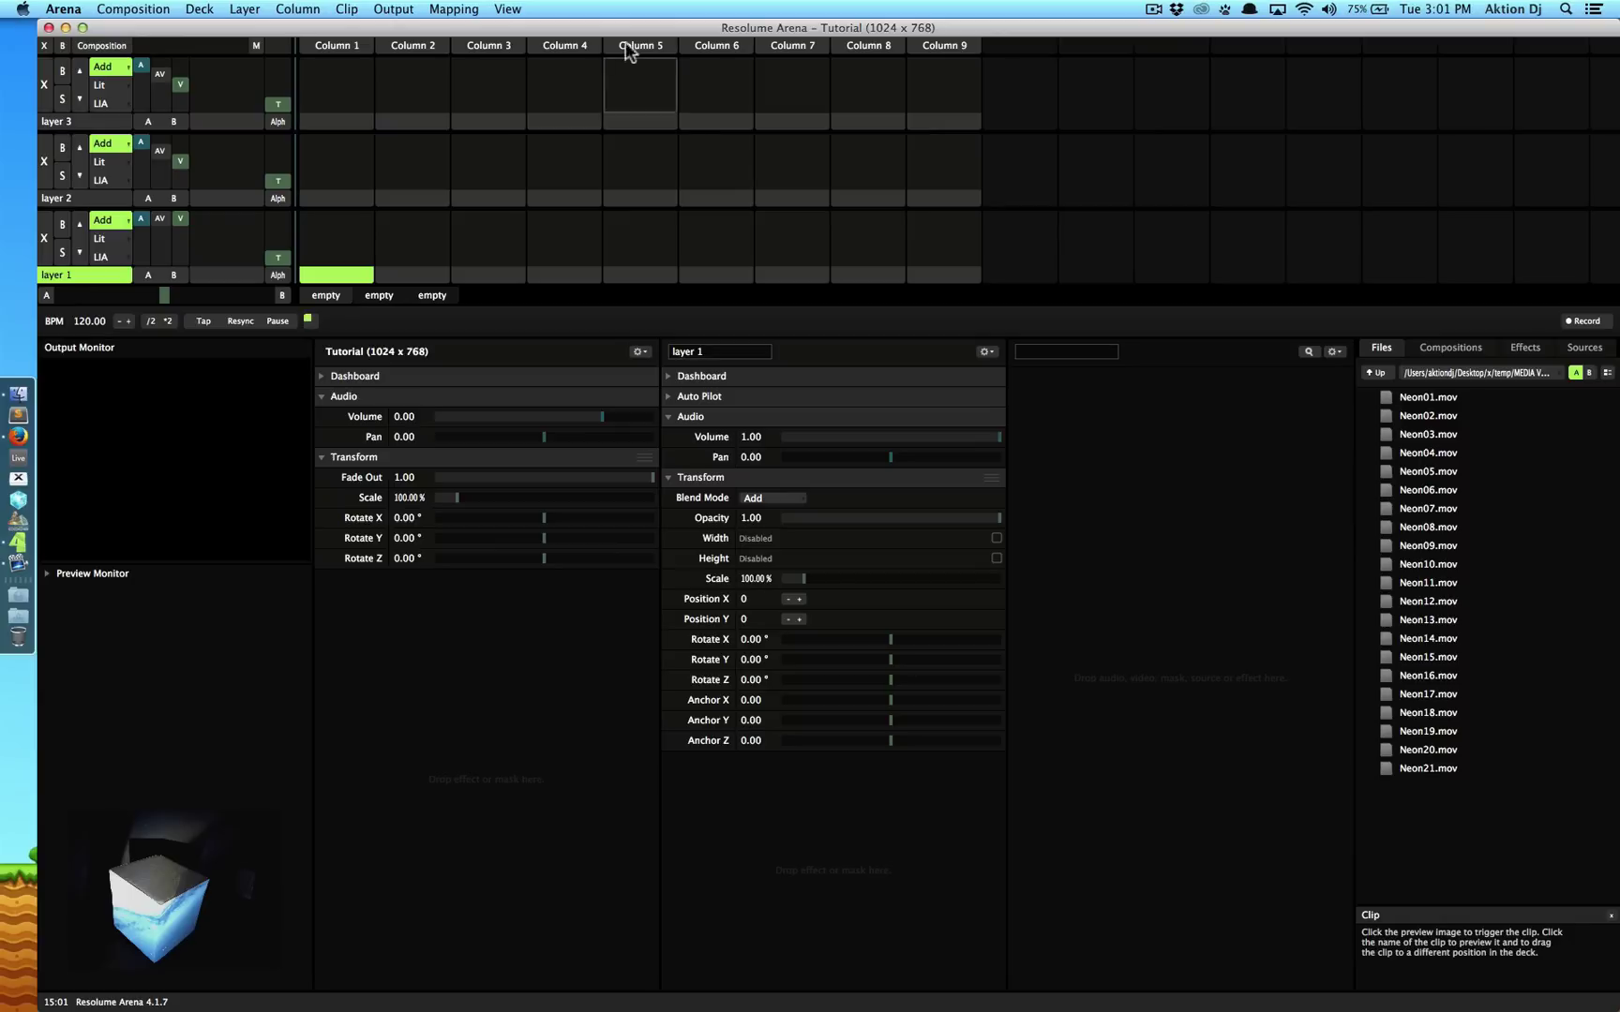
{"action": "left_click", "coordinate": [507, 9]}
{"action": "mouse_move", "coordinate": [659, 127]}
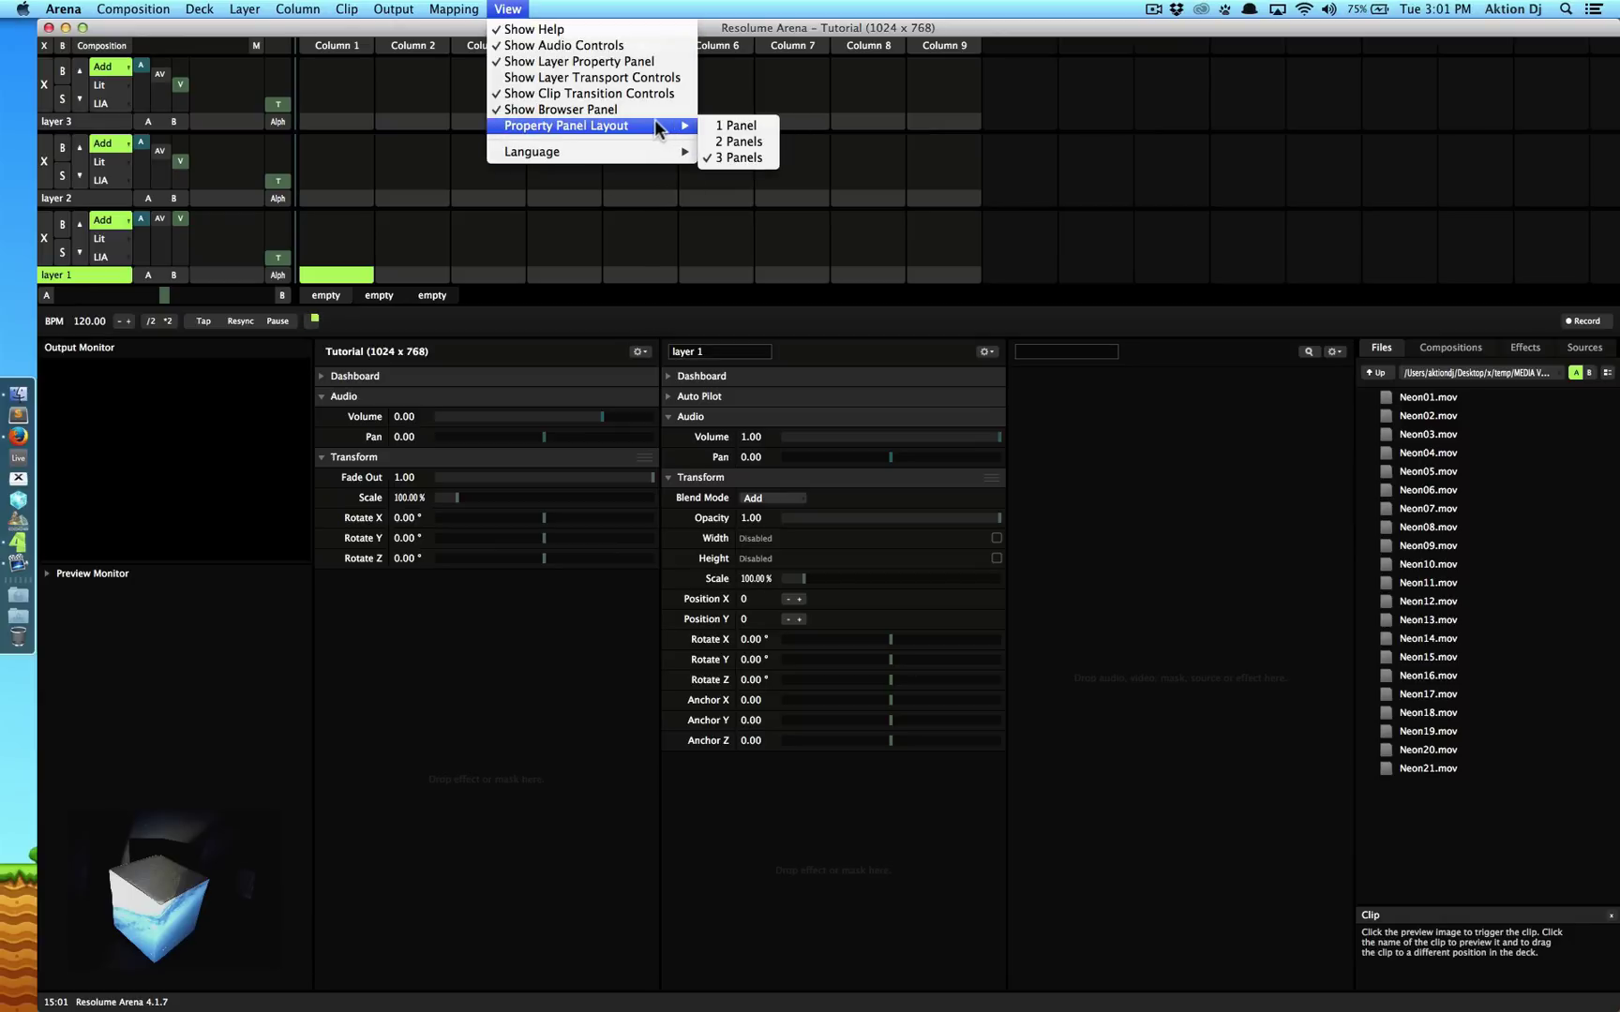
{"action": "left_click", "coordinate": [1115, 483]}
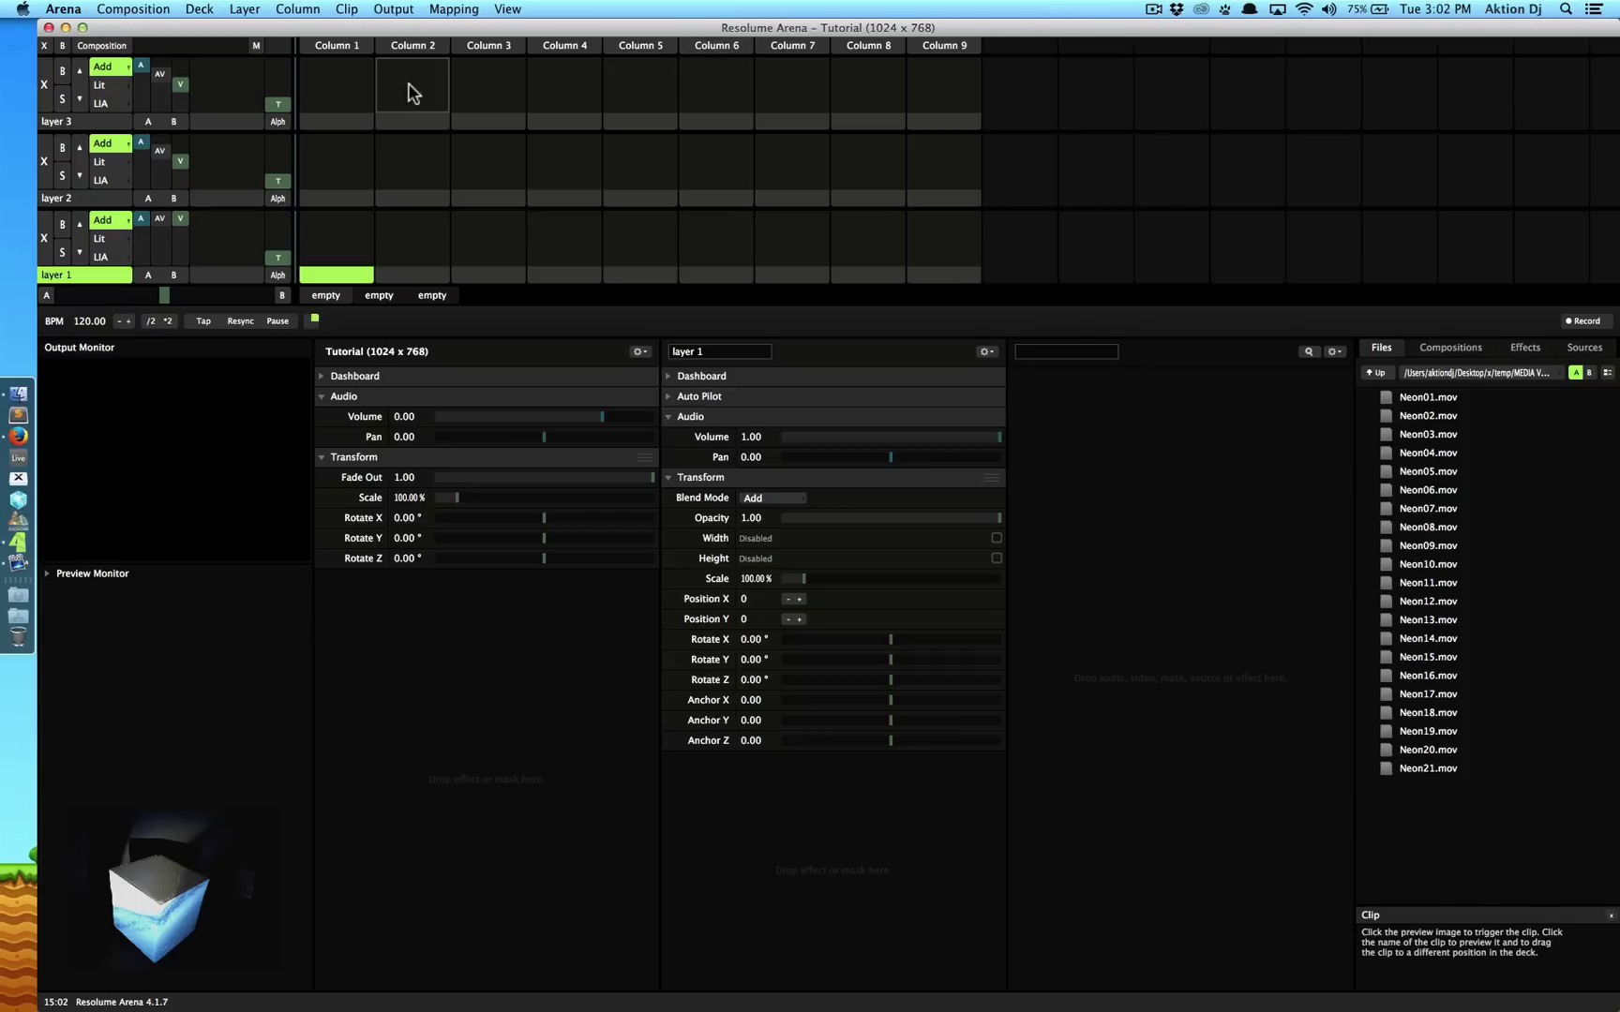
{"action": "left_click", "coordinate": [72, 124]}
{"action": "left_click", "coordinate": [71, 200]}
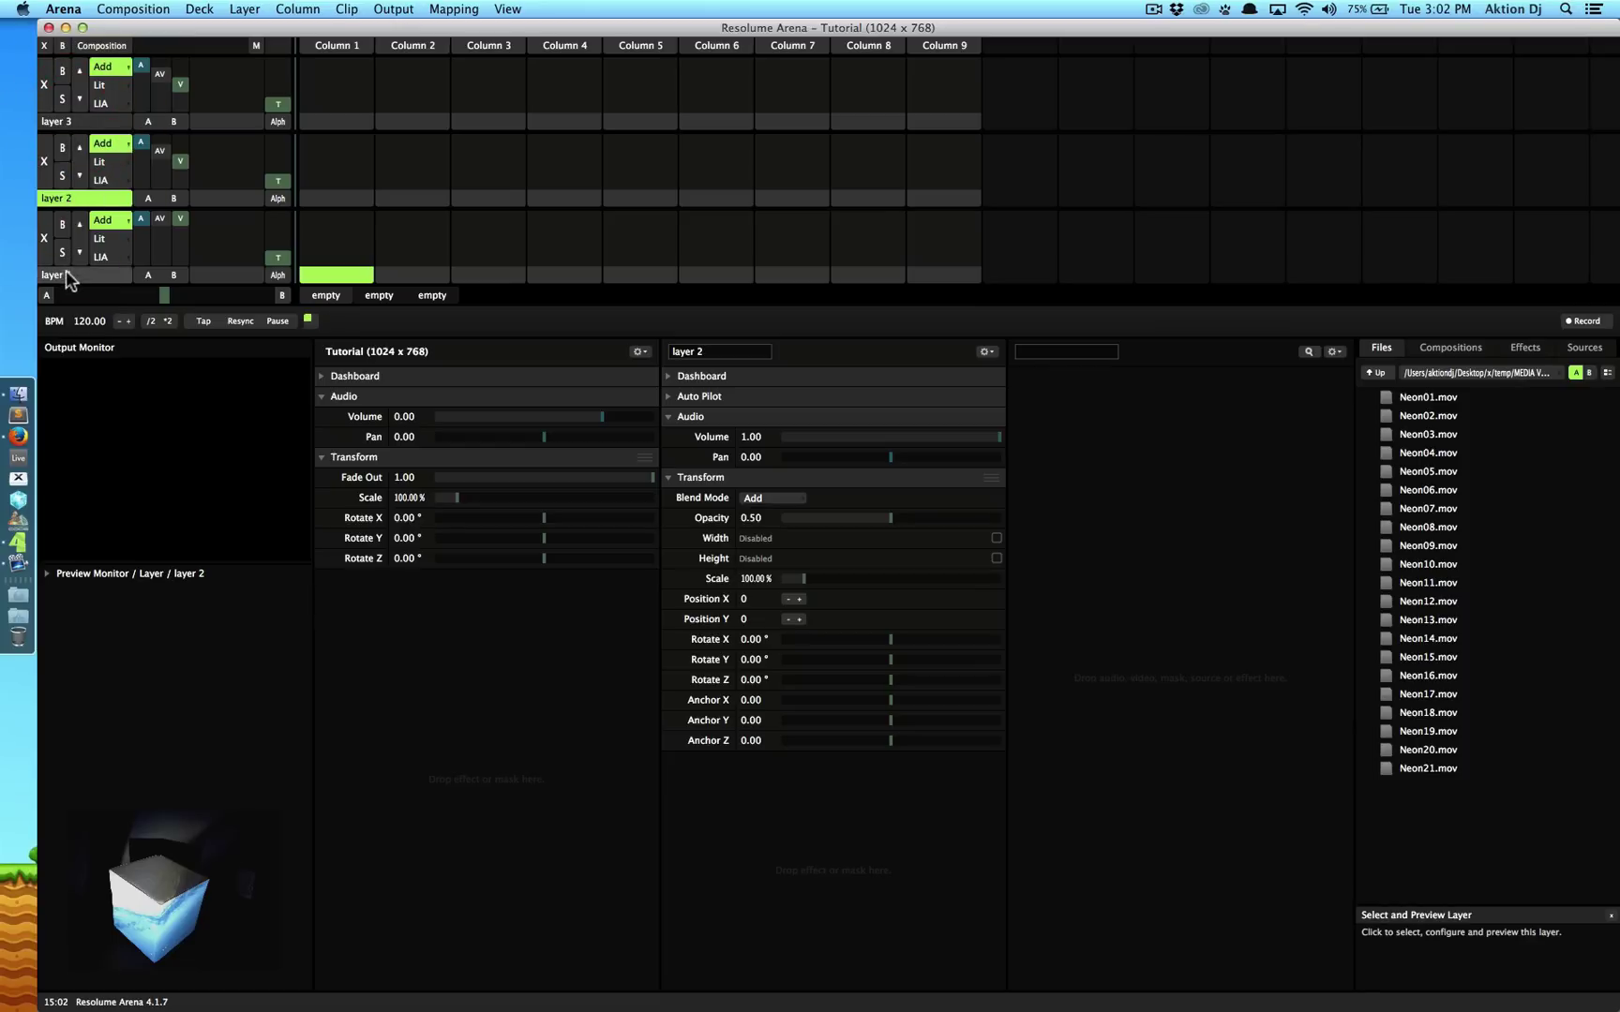
{"action": "left_click", "coordinate": [64, 273]}
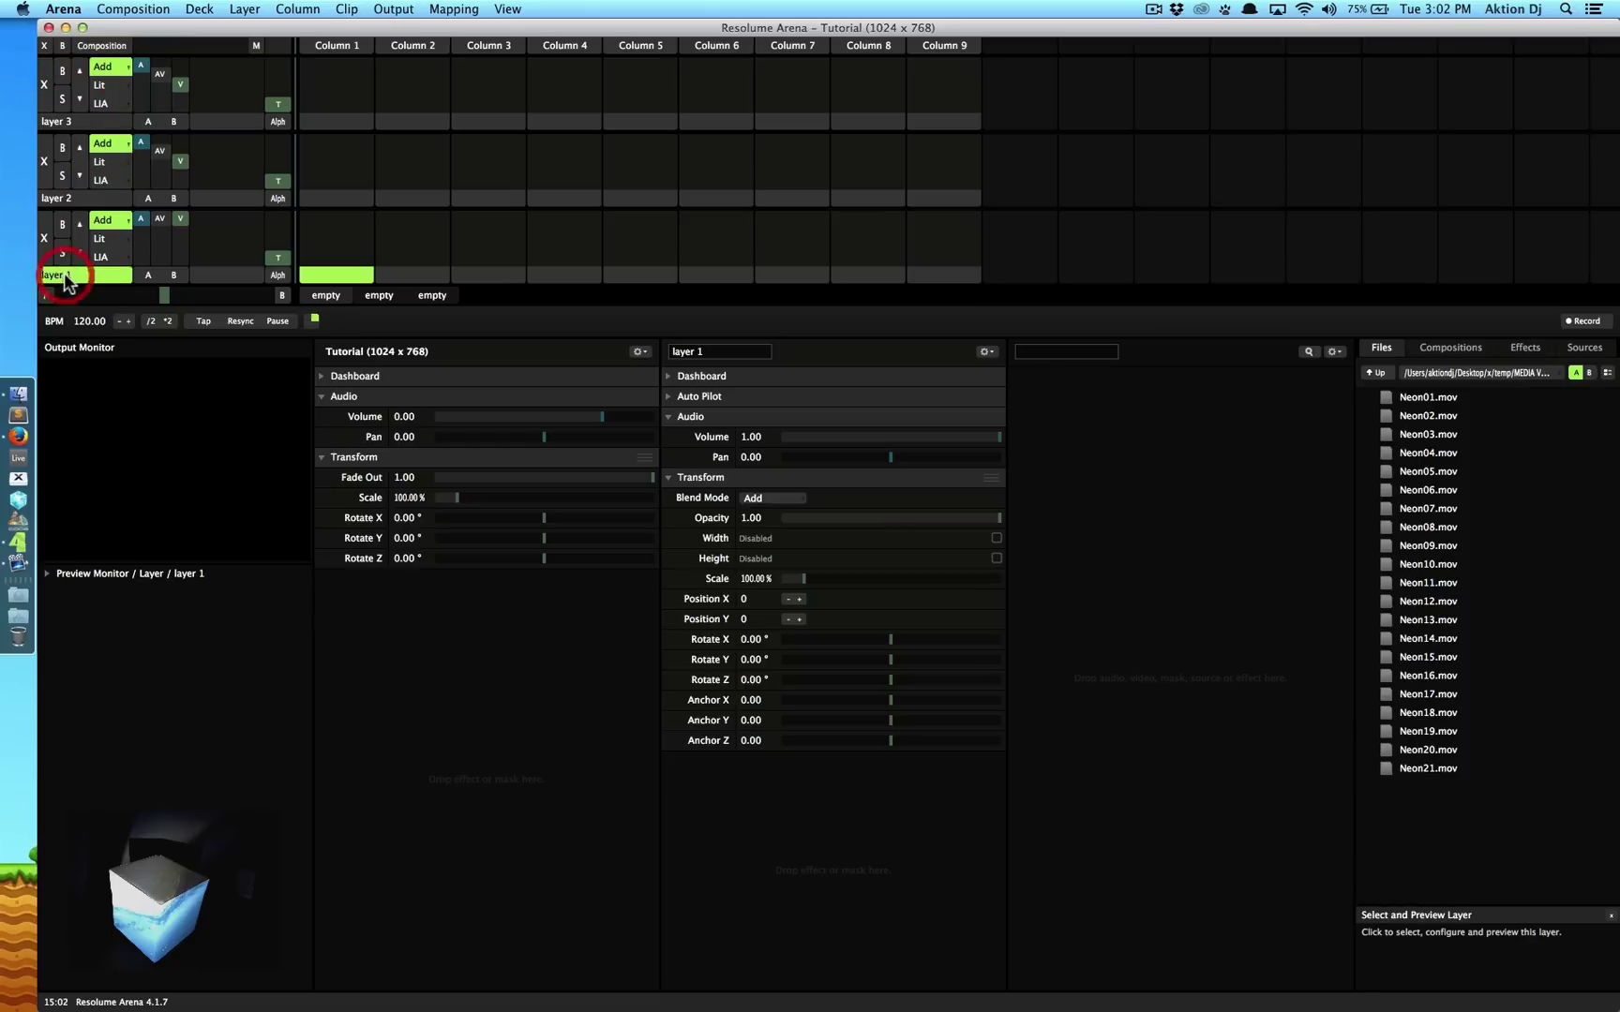
{"action": "left_click", "coordinate": [86, 198]}
{"action": "left_click", "coordinate": [87, 123]}
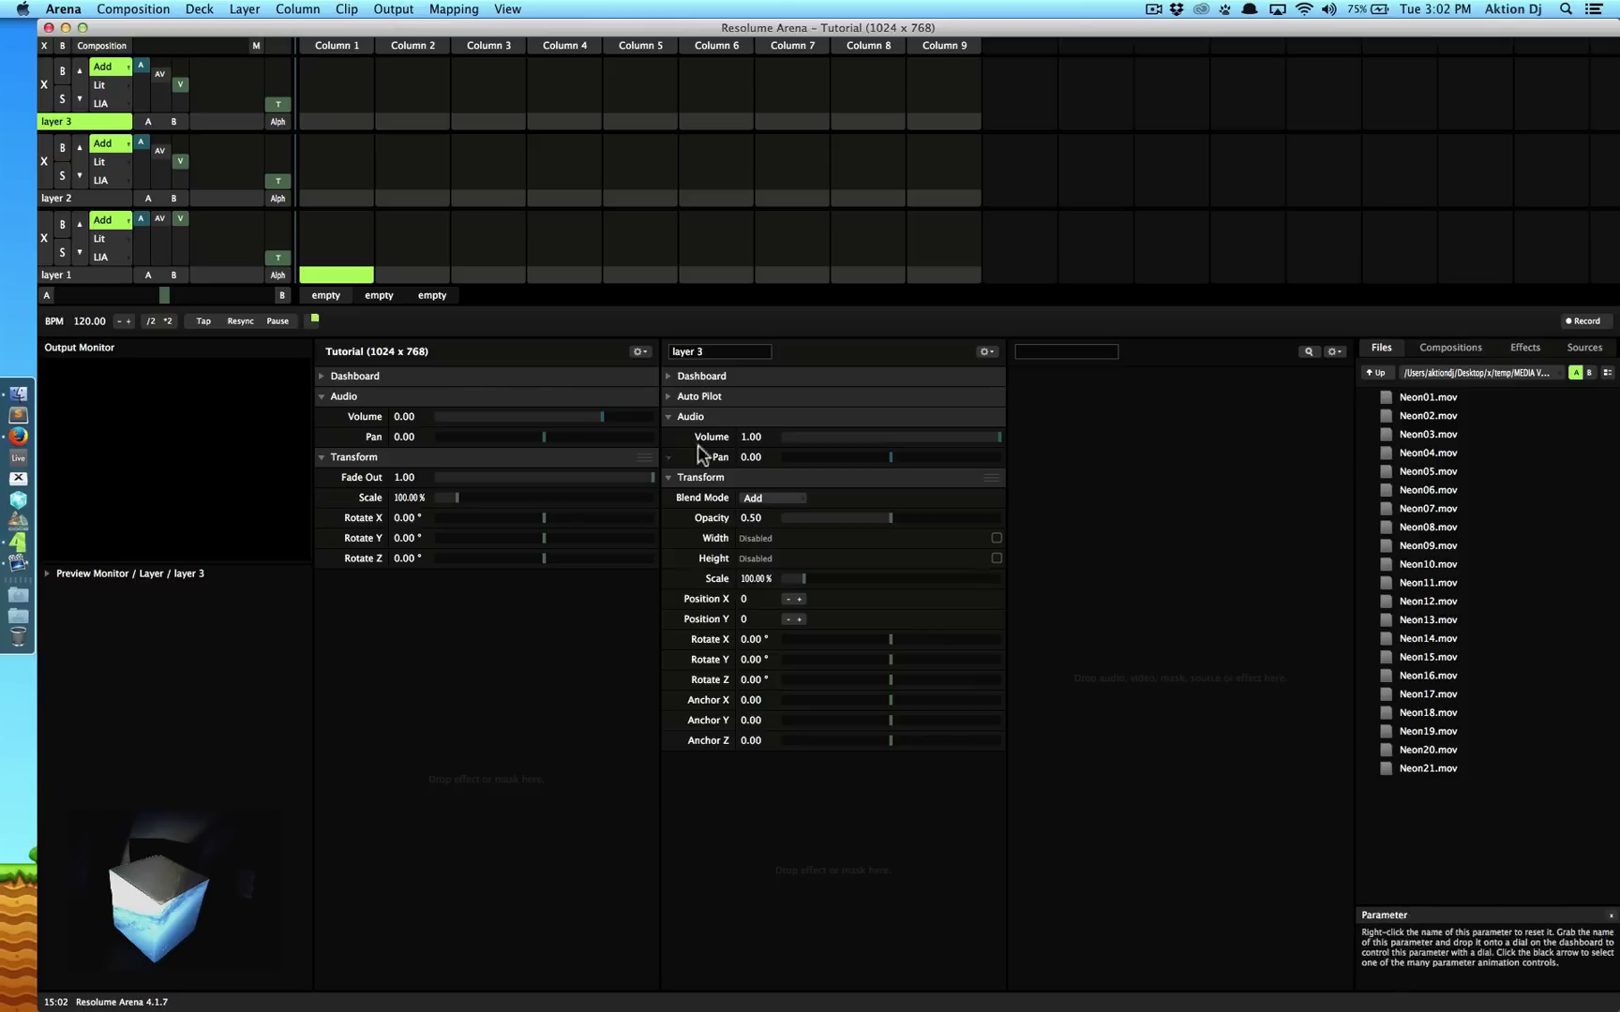
{"action": "left_click", "coordinate": [98, 273]}
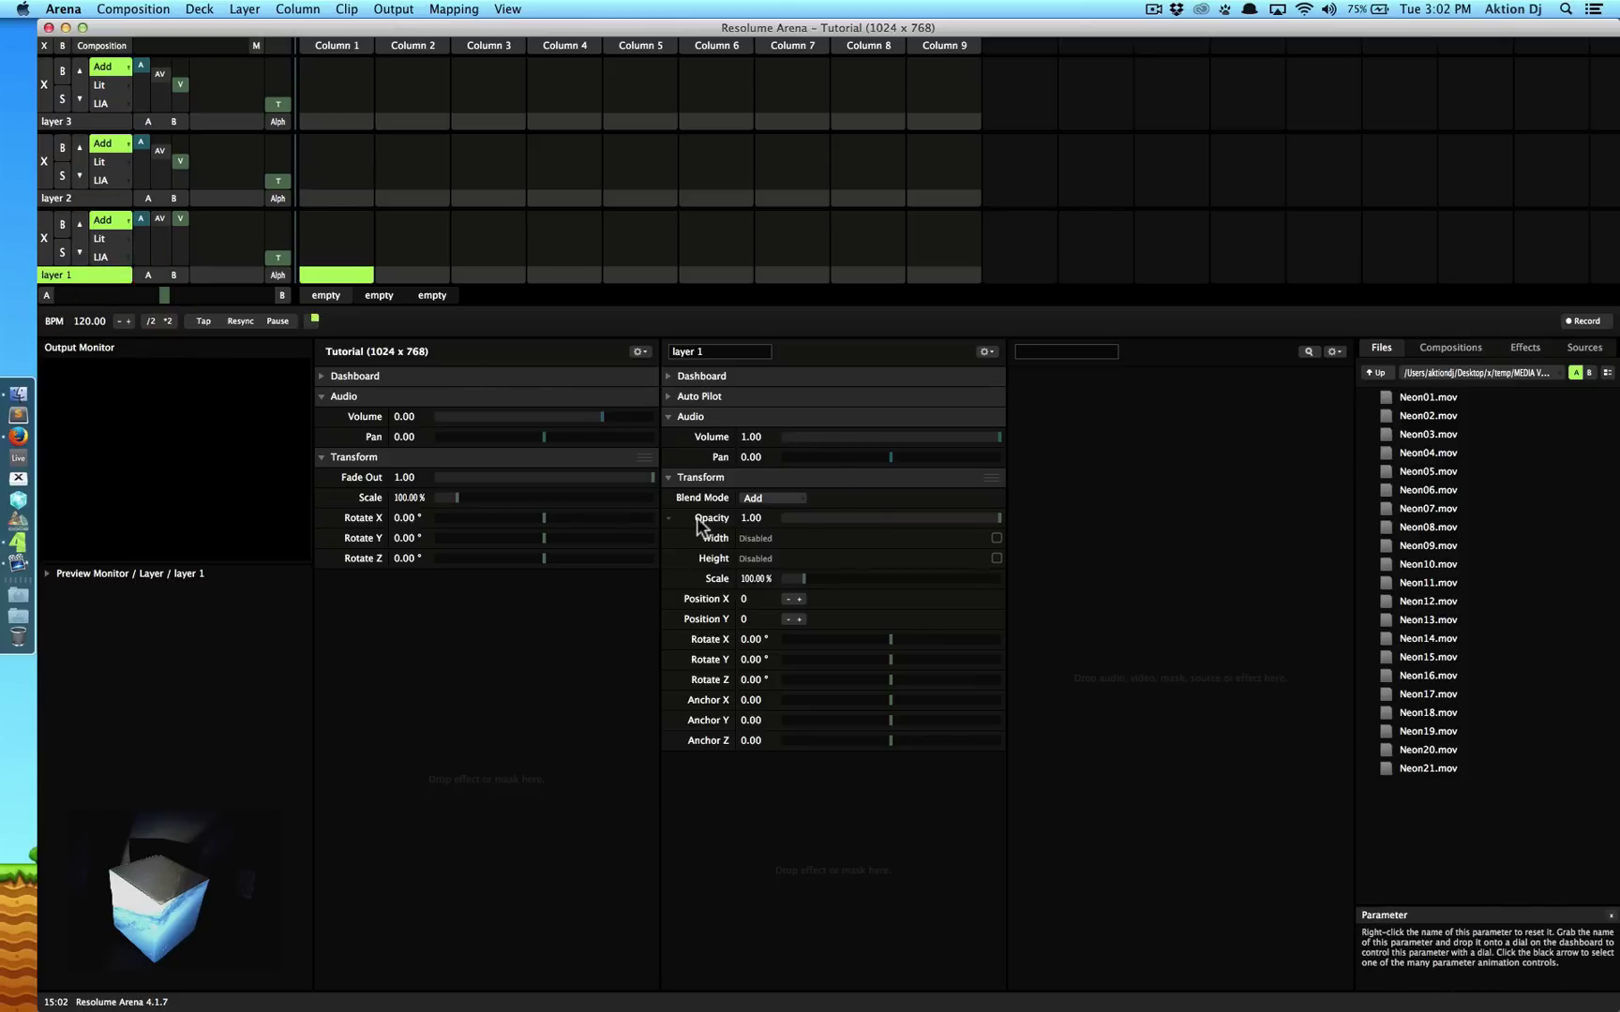
{"action": "left_click", "coordinate": [103, 200]}
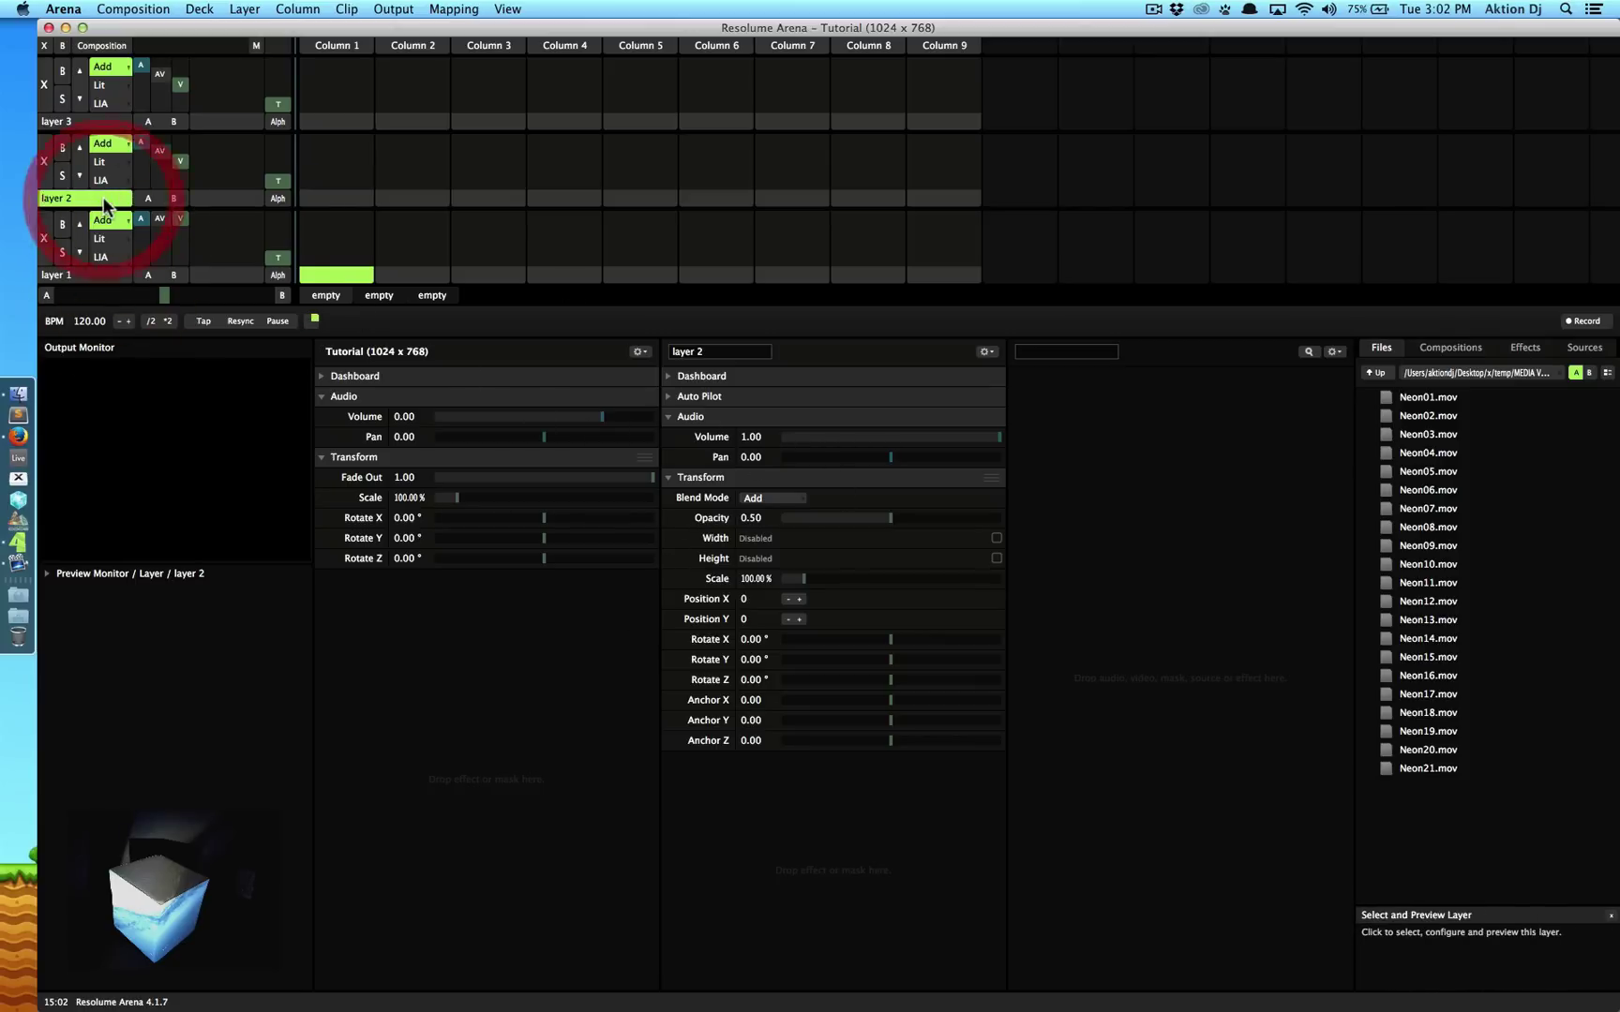
{"action": "left_click", "coordinate": [90, 121]}
{"action": "left_click", "coordinate": [106, 274]}
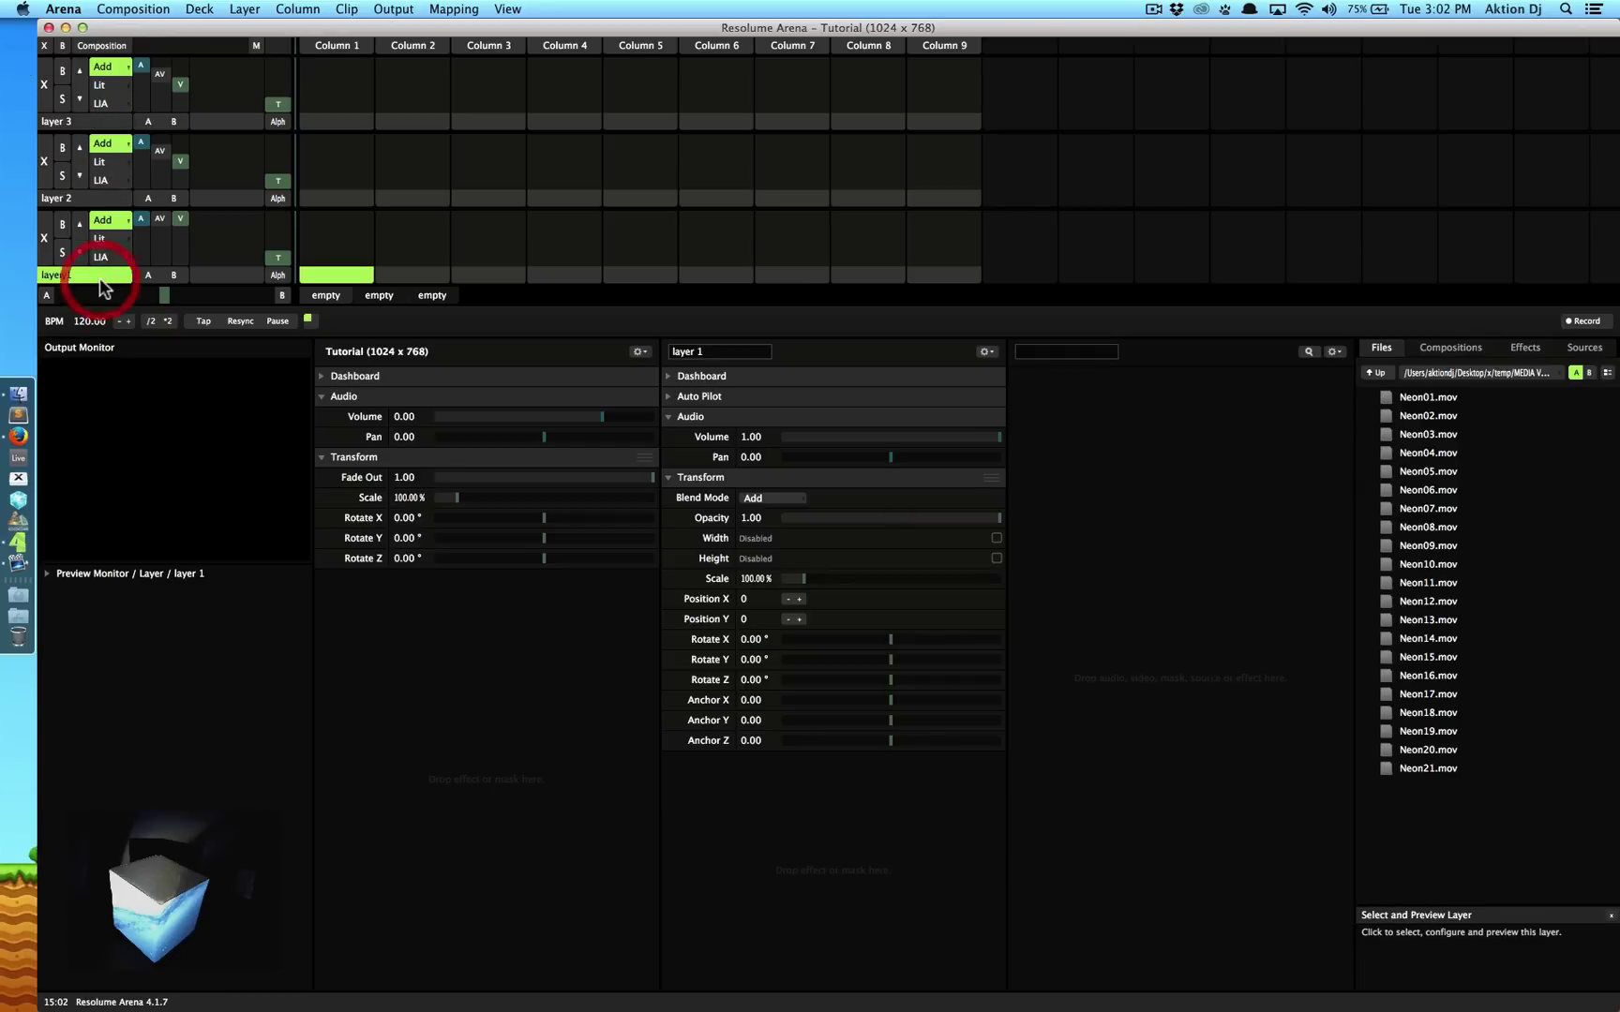
{"action": "left_click", "coordinate": [88, 198]}
{"action": "left_click_drag", "start_coordinate": [926, 523], "coordinate": [834, 512]}
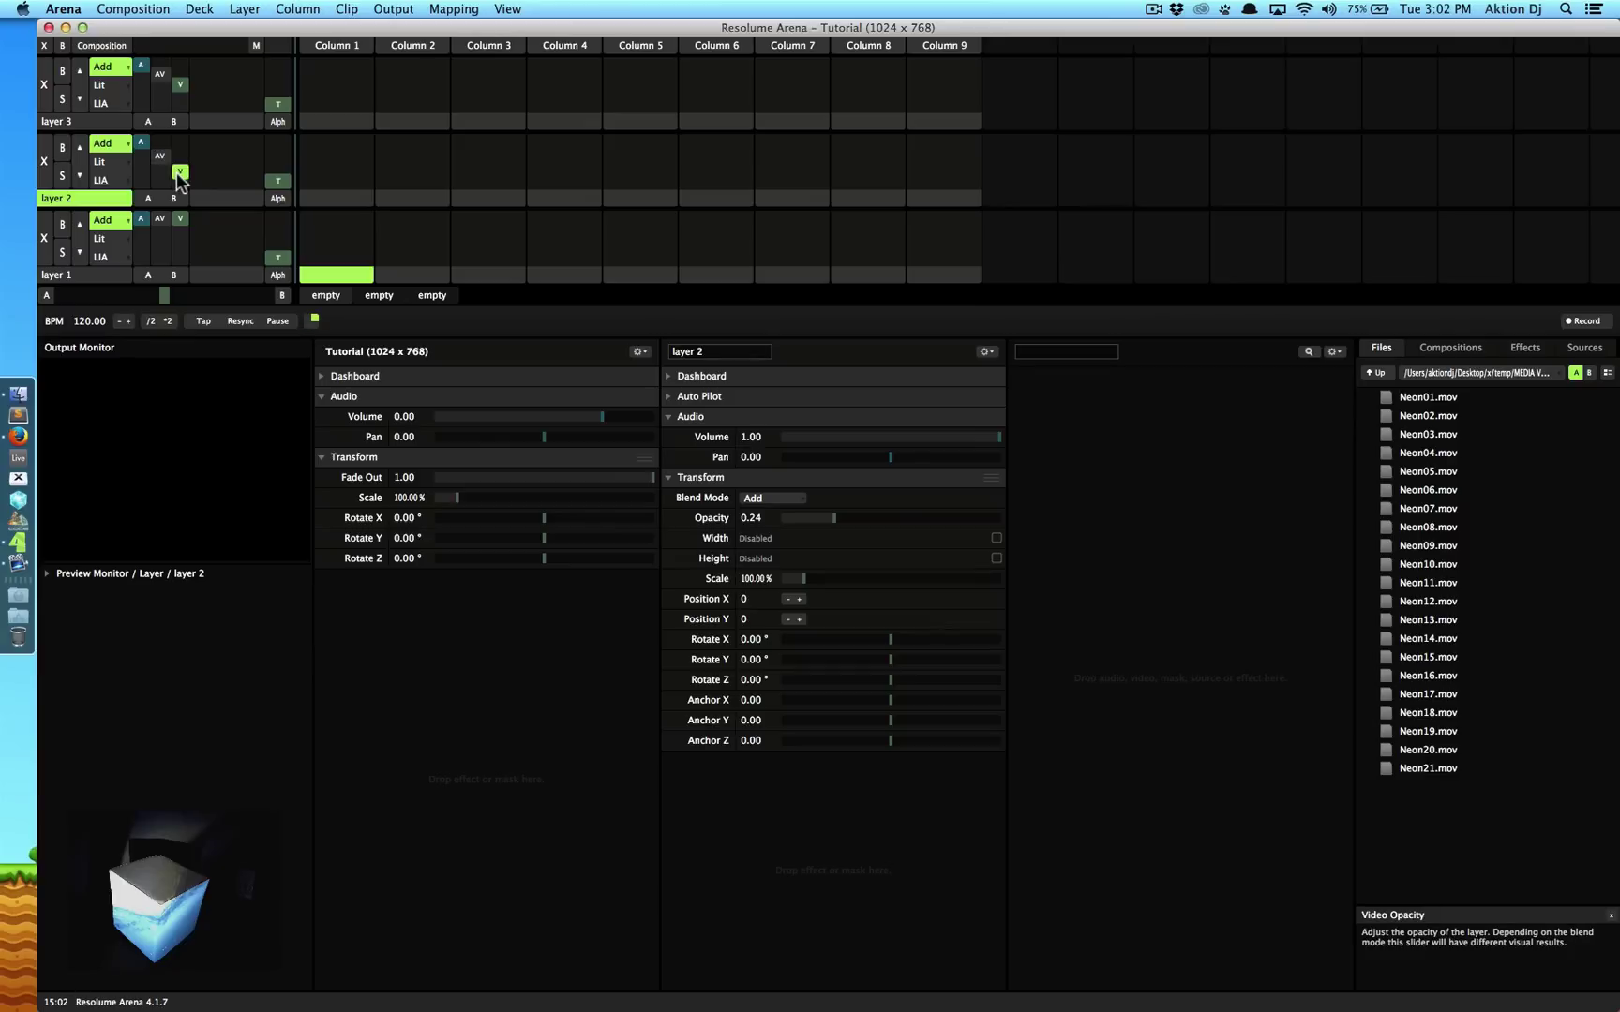
{"action": "left_click_drag", "start_coordinate": [181, 178], "coordinate": [141, 138]}
Drag layer 2's V fader down until its opacity reads 0.09
{"action": "left_click_drag", "start_coordinate": [182, 163], "coordinate": [180, 175]}
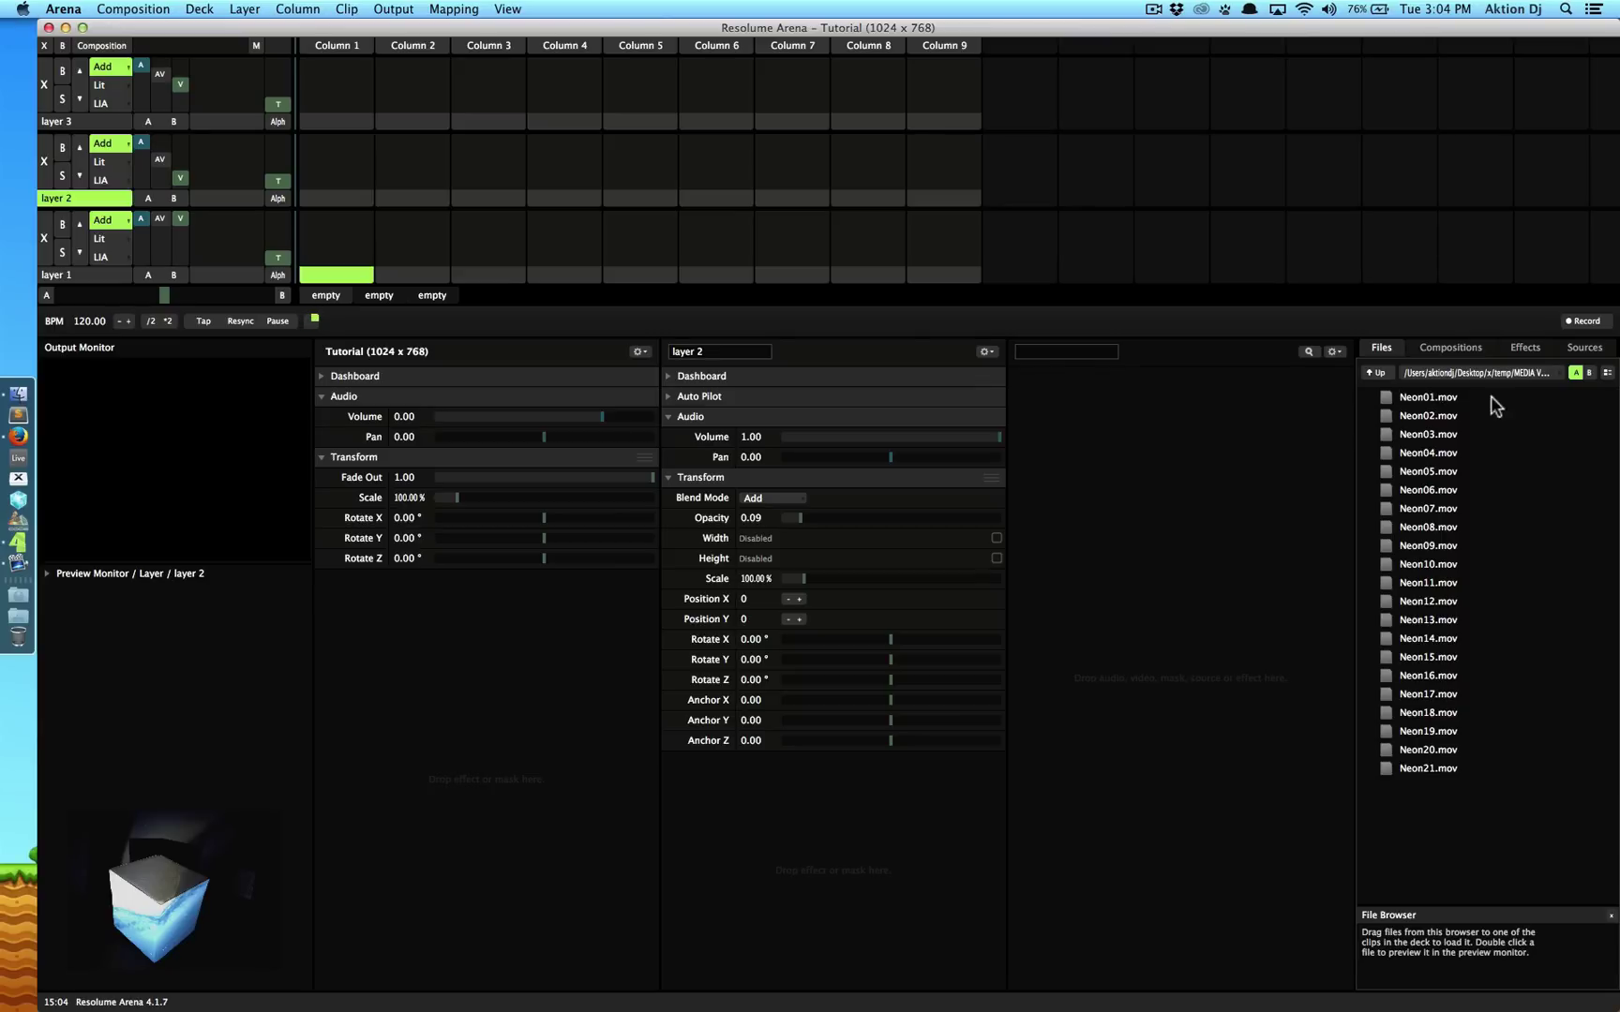
Load Neon15/Neon16 onto layer 3, Neon12/Neon17 onto layer 2, Neon19/Neon04 onto layer 1
{"action": "left_click_drag", "start_coordinate": [1428, 659], "coordinate": [356, 88]}
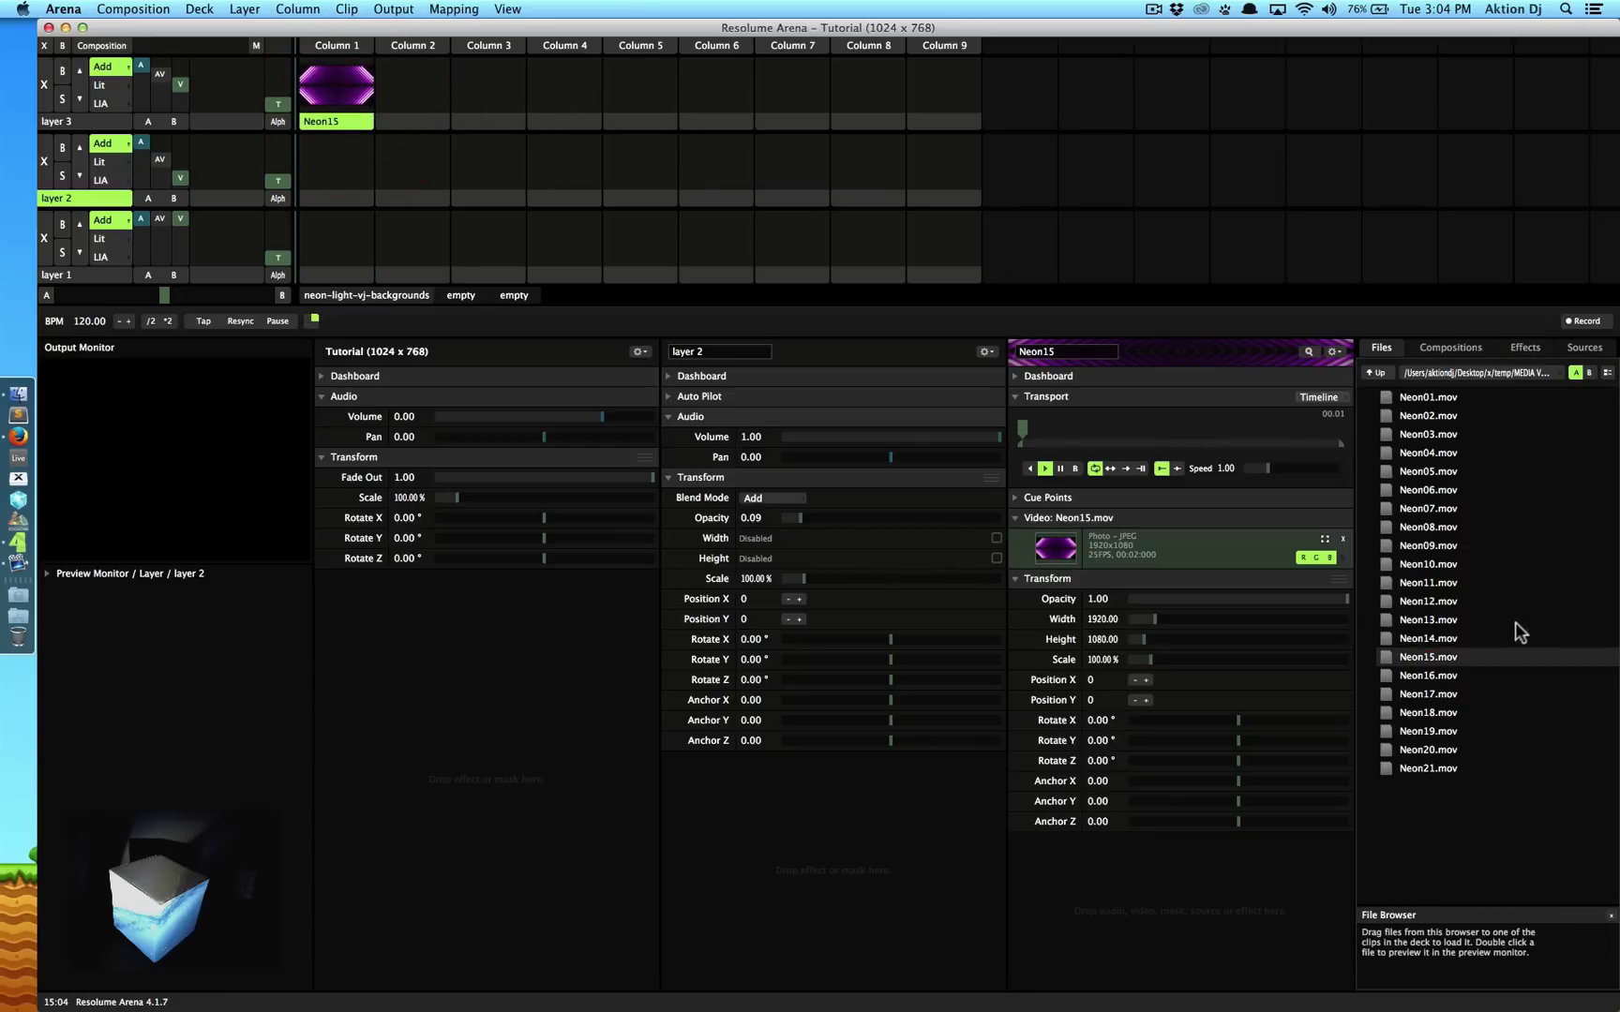
{"action": "left_click_drag", "start_coordinate": [1438, 695], "coordinate": [413, 169]}
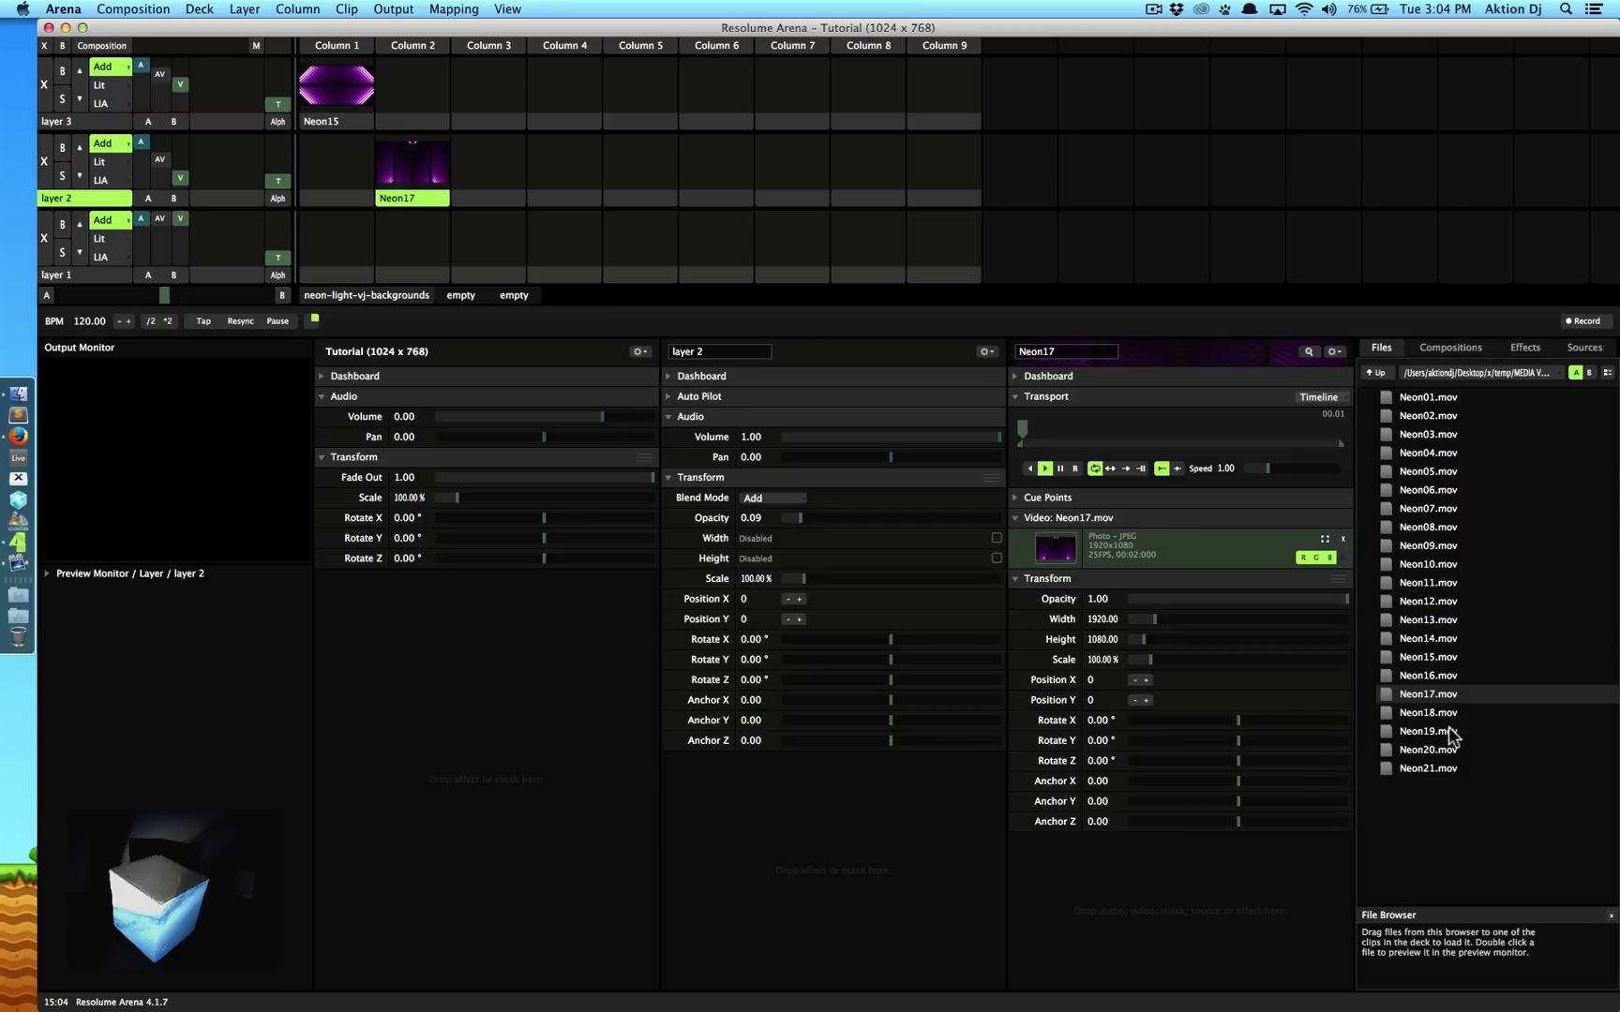
{"action": "left_click_drag", "start_coordinate": [1451, 732], "coordinate": [337, 234]}
{"action": "left_click_drag", "start_coordinate": [1430, 600], "coordinate": [364, 165]}
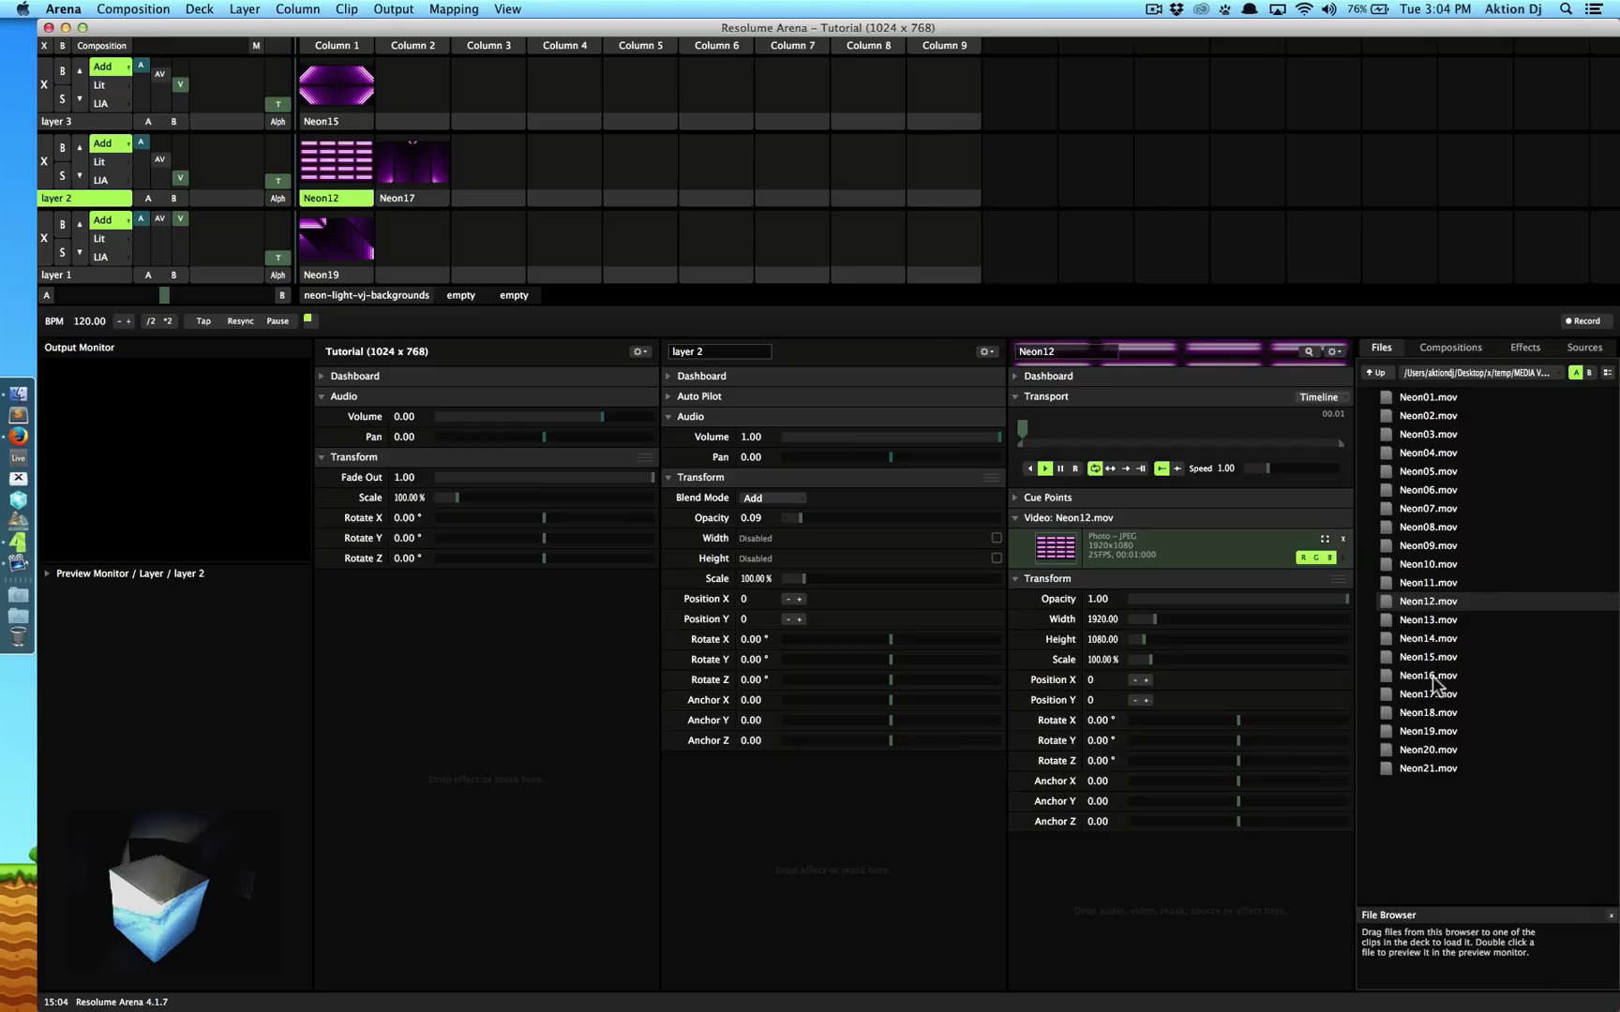
{"action": "left_click_drag", "start_coordinate": [1433, 676], "coordinate": [427, 93]}
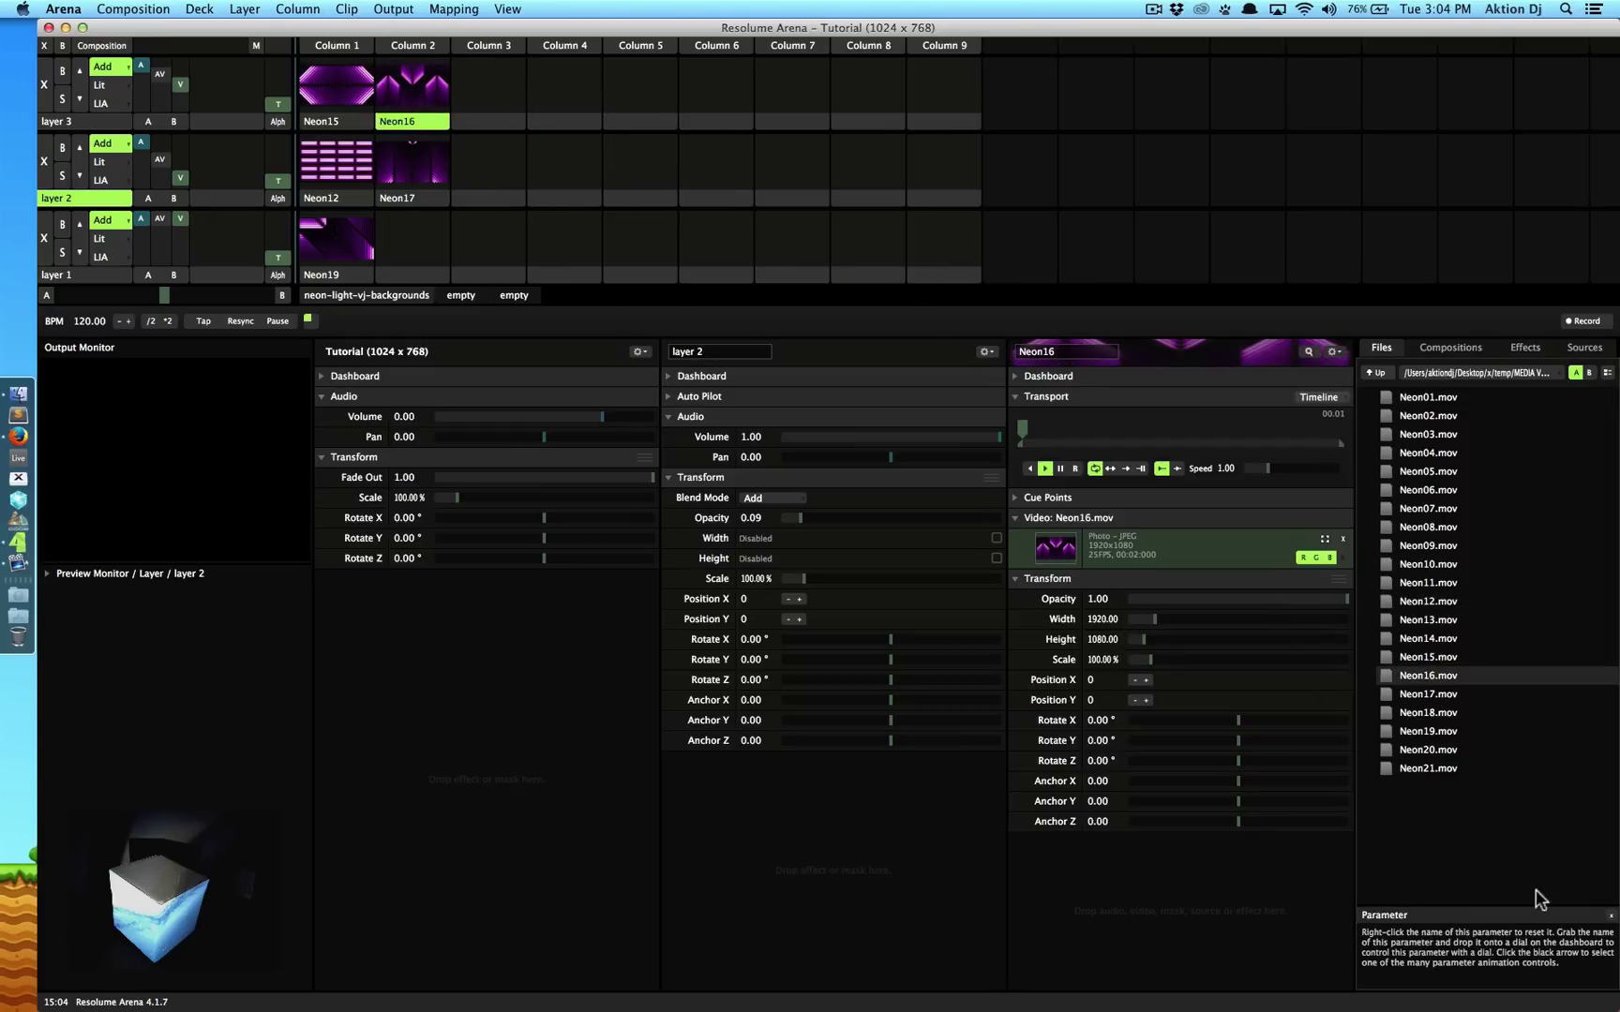
{"action": "left_click_drag", "start_coordinate": [1431, 732], "coordinate": [413, 239]}
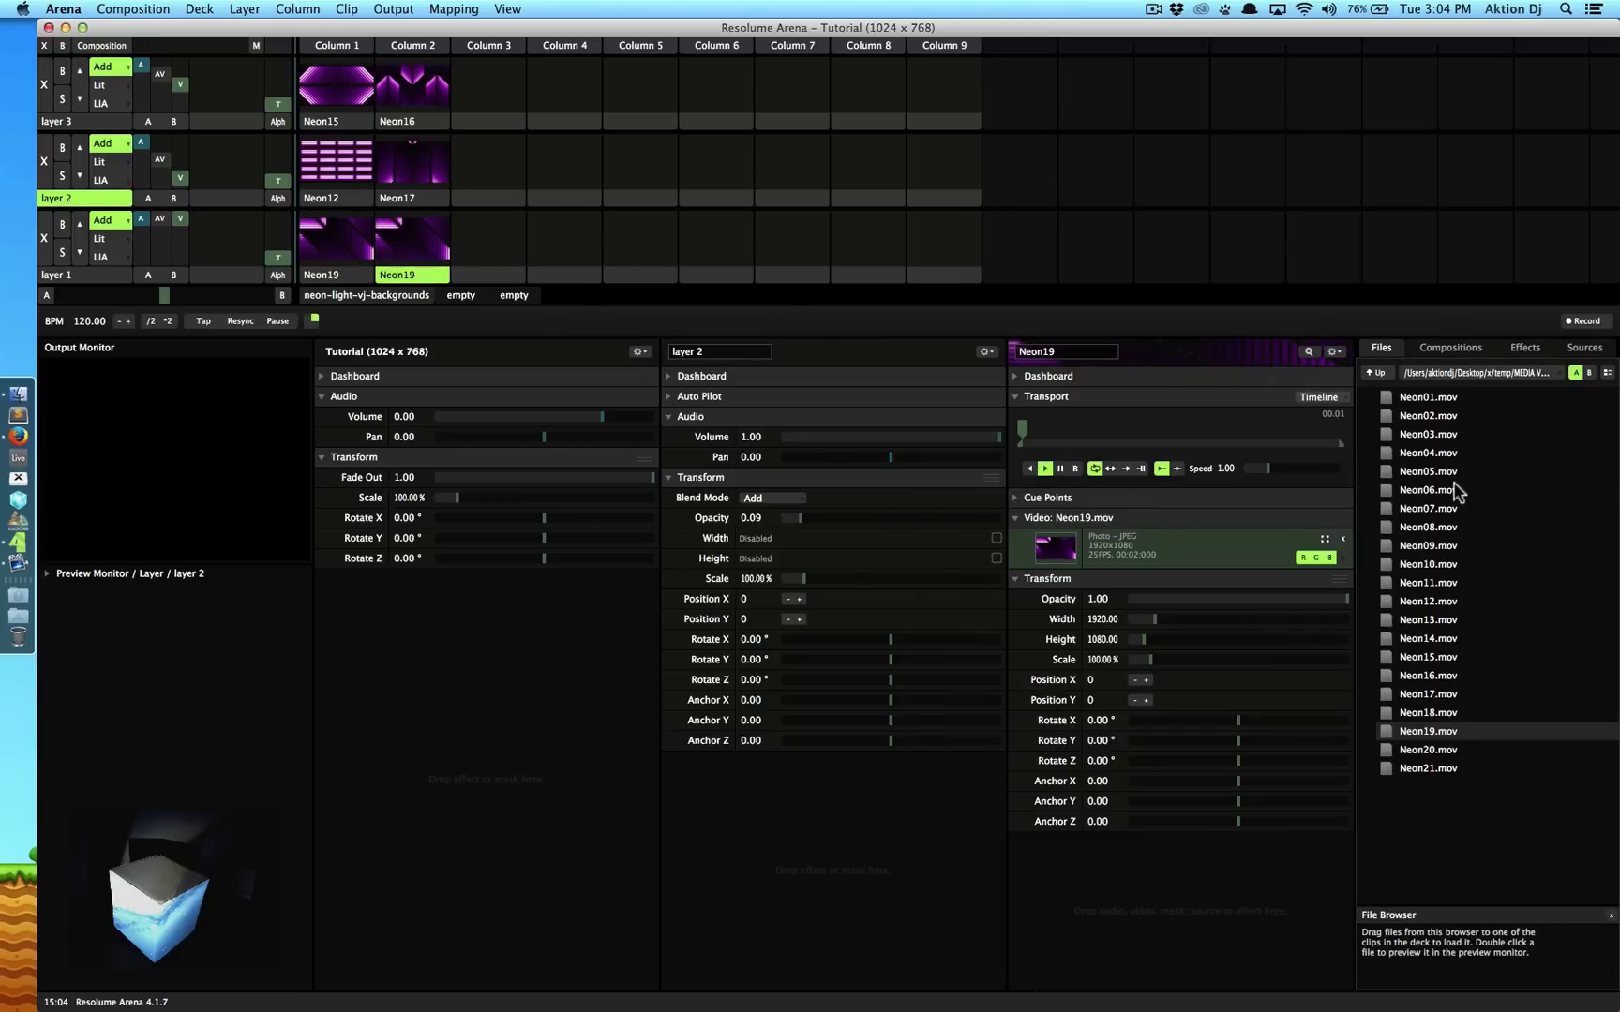
{"action": "left_click_drag", "start_coordinate": [1431, 453], "coordinate": [421, 259]}
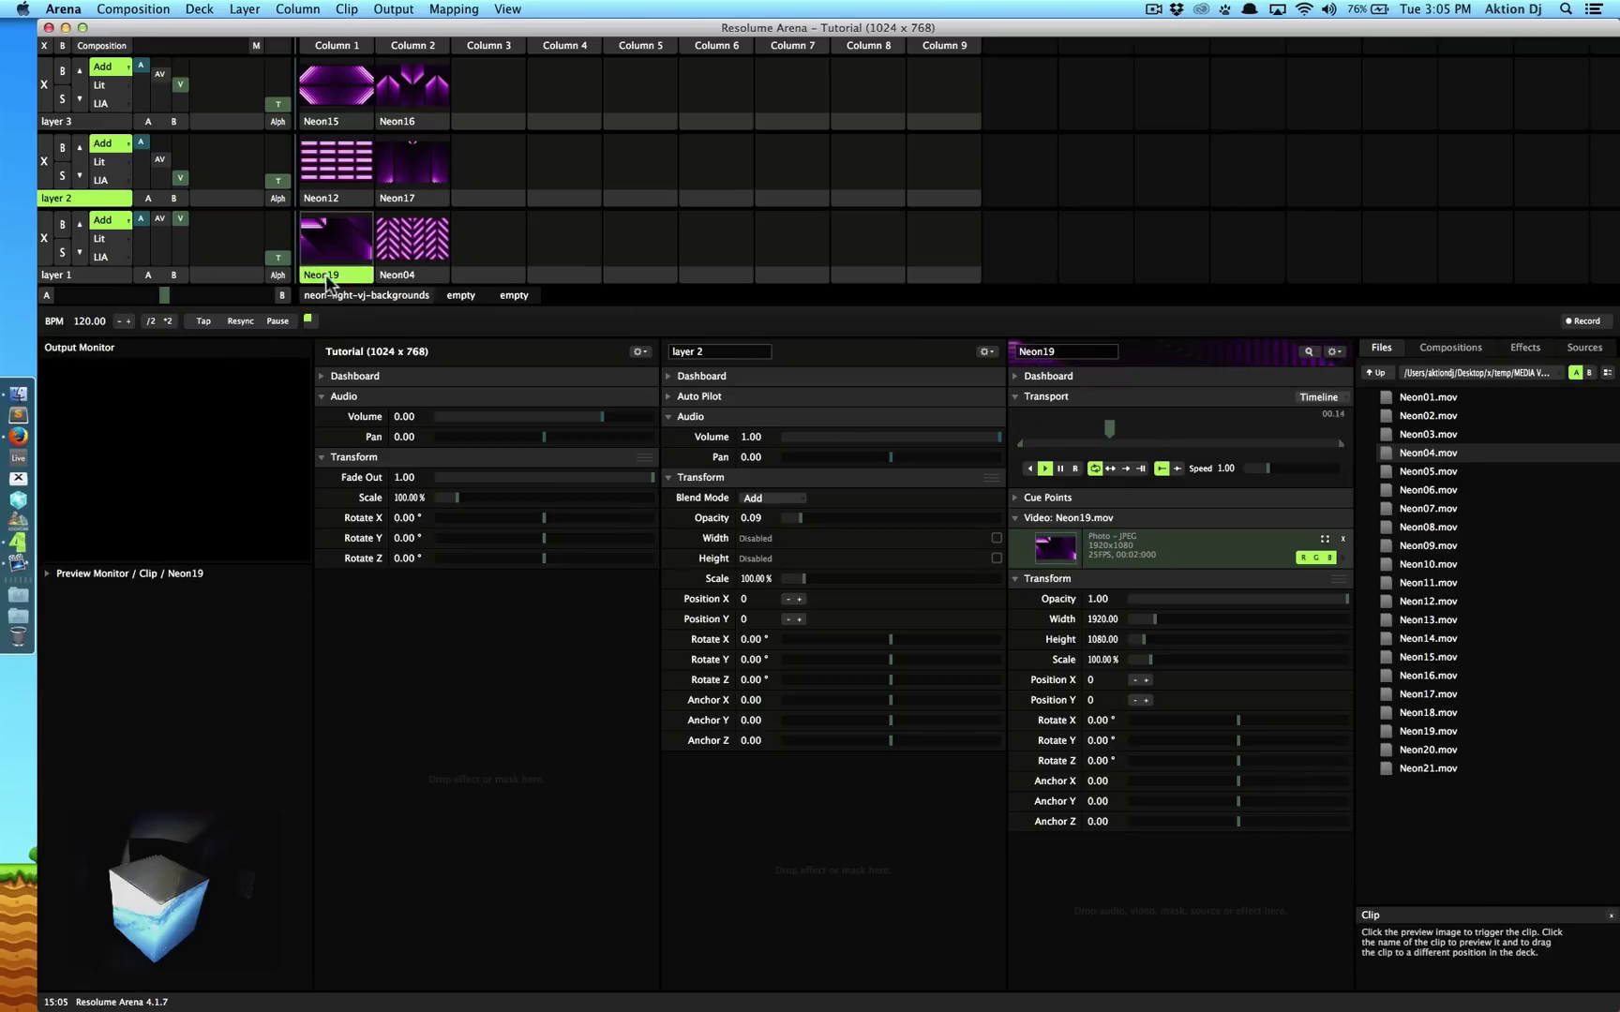
Preview and briefly play Neon04, then stop layer 1's clip
{"action": "left_click", "coordinate": [394, 275]}
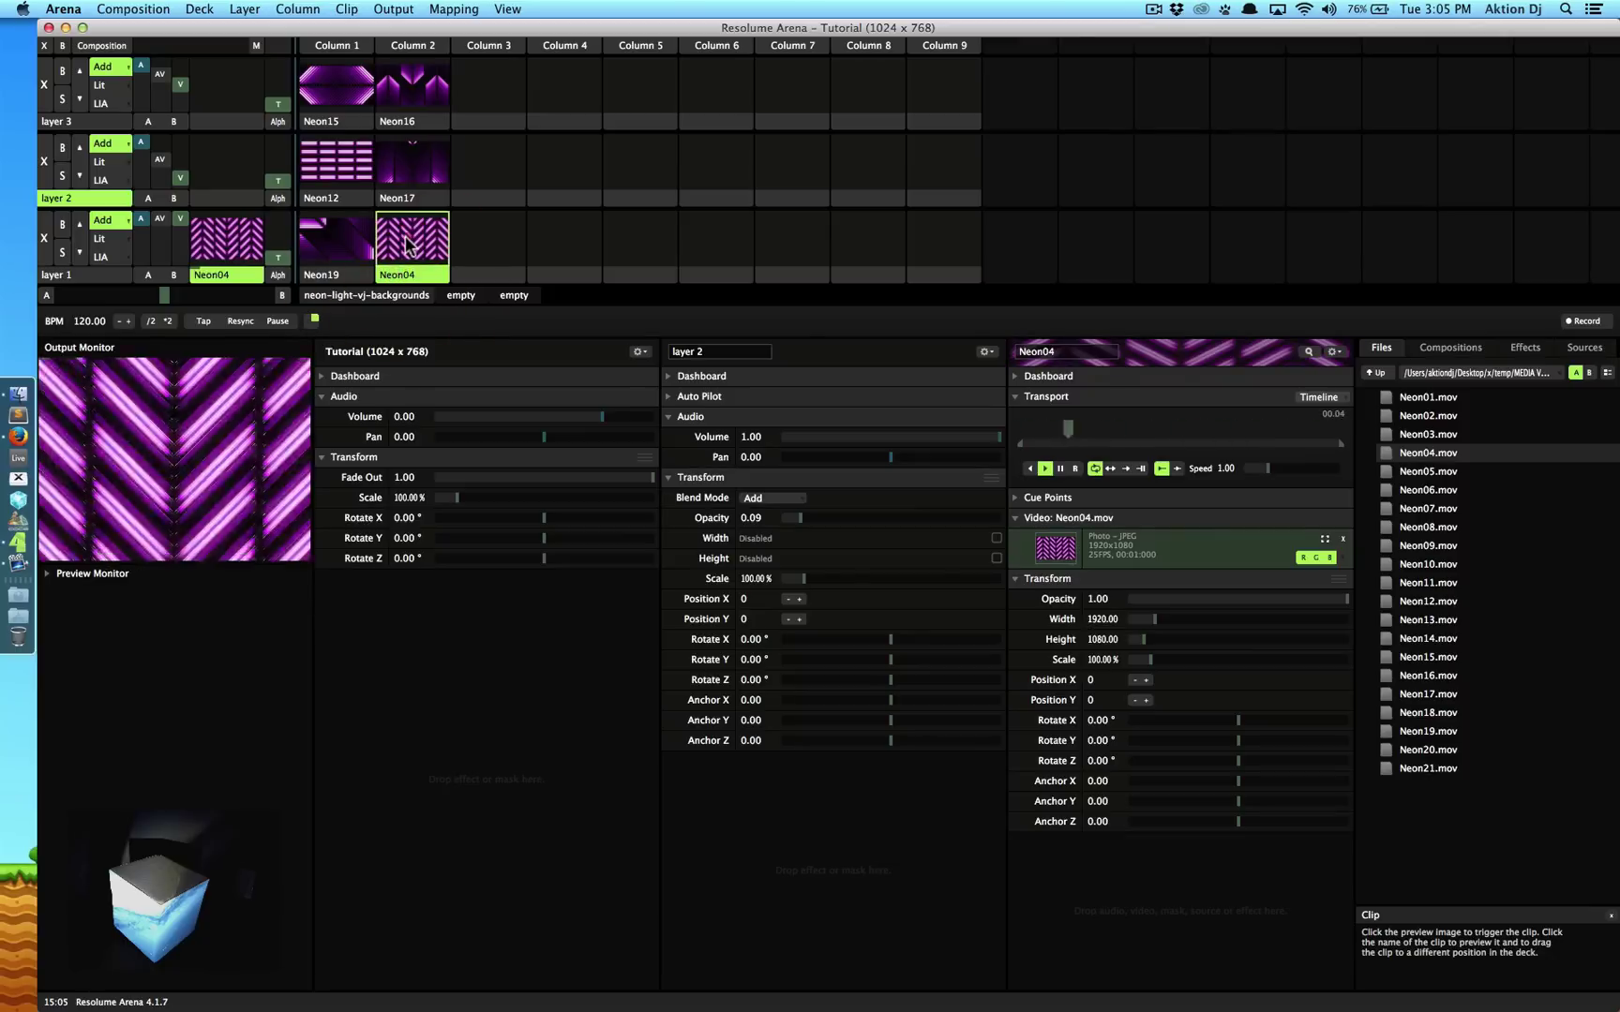
{"action": "left_click", "coordinate": [437, 274]}
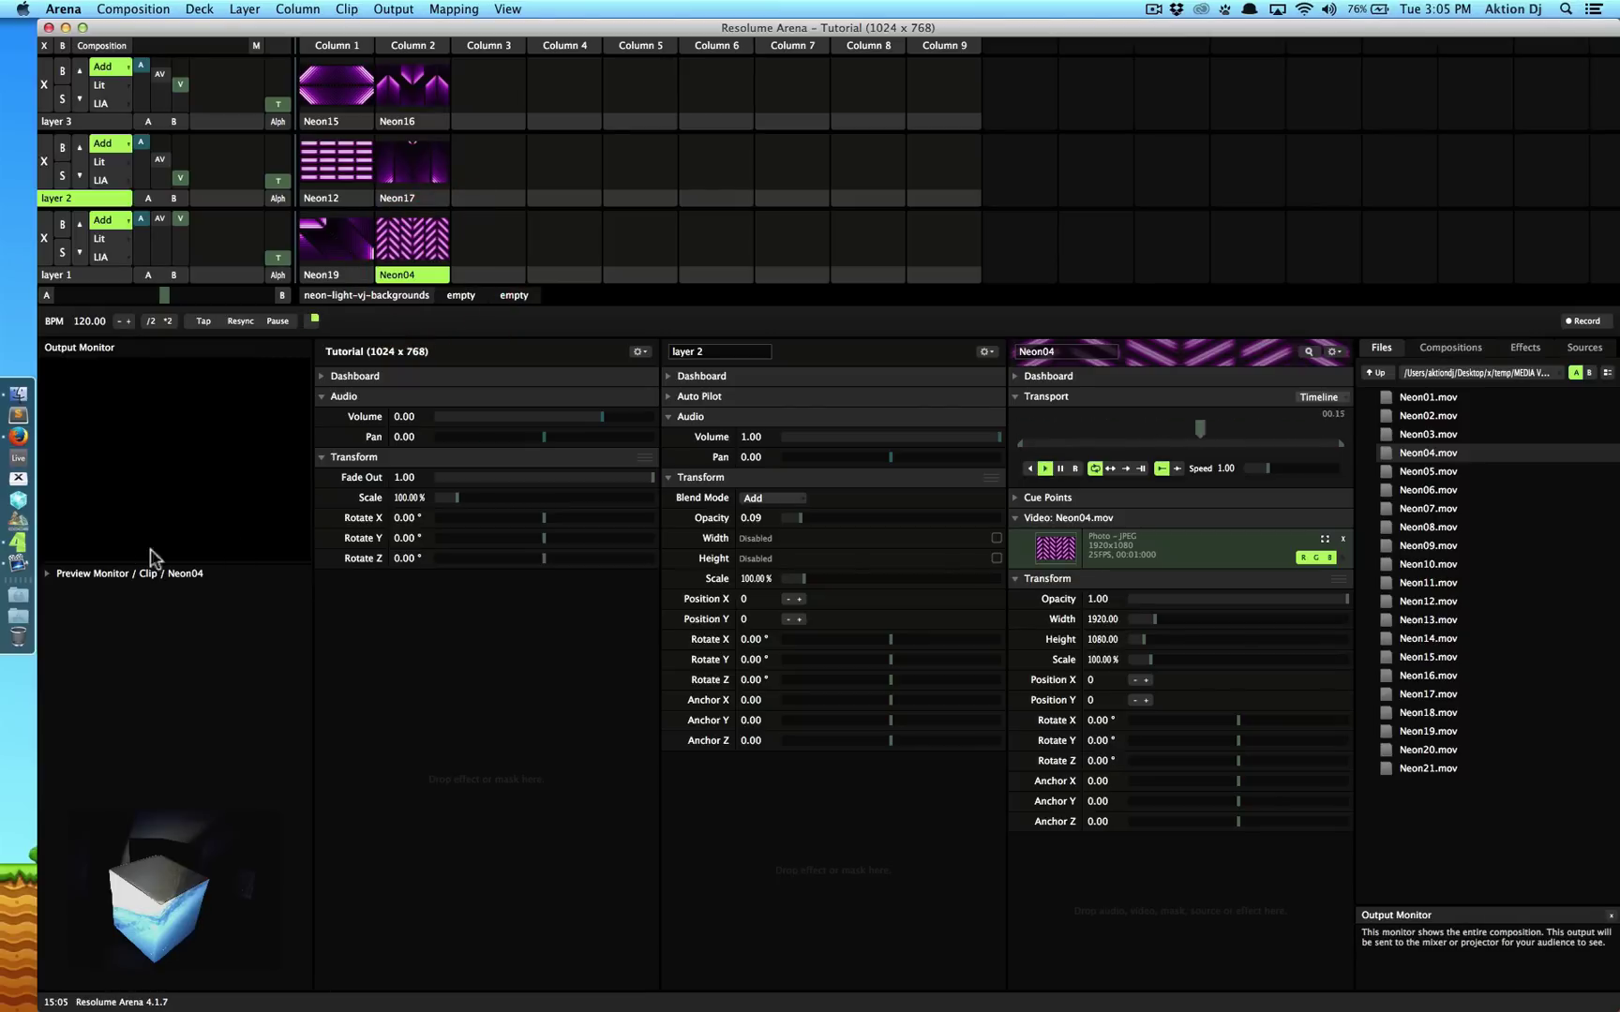
{"action": "left_click", "coordinate": [49, 577]}
{"action": "left_click", "coordinate": [49, 575]}
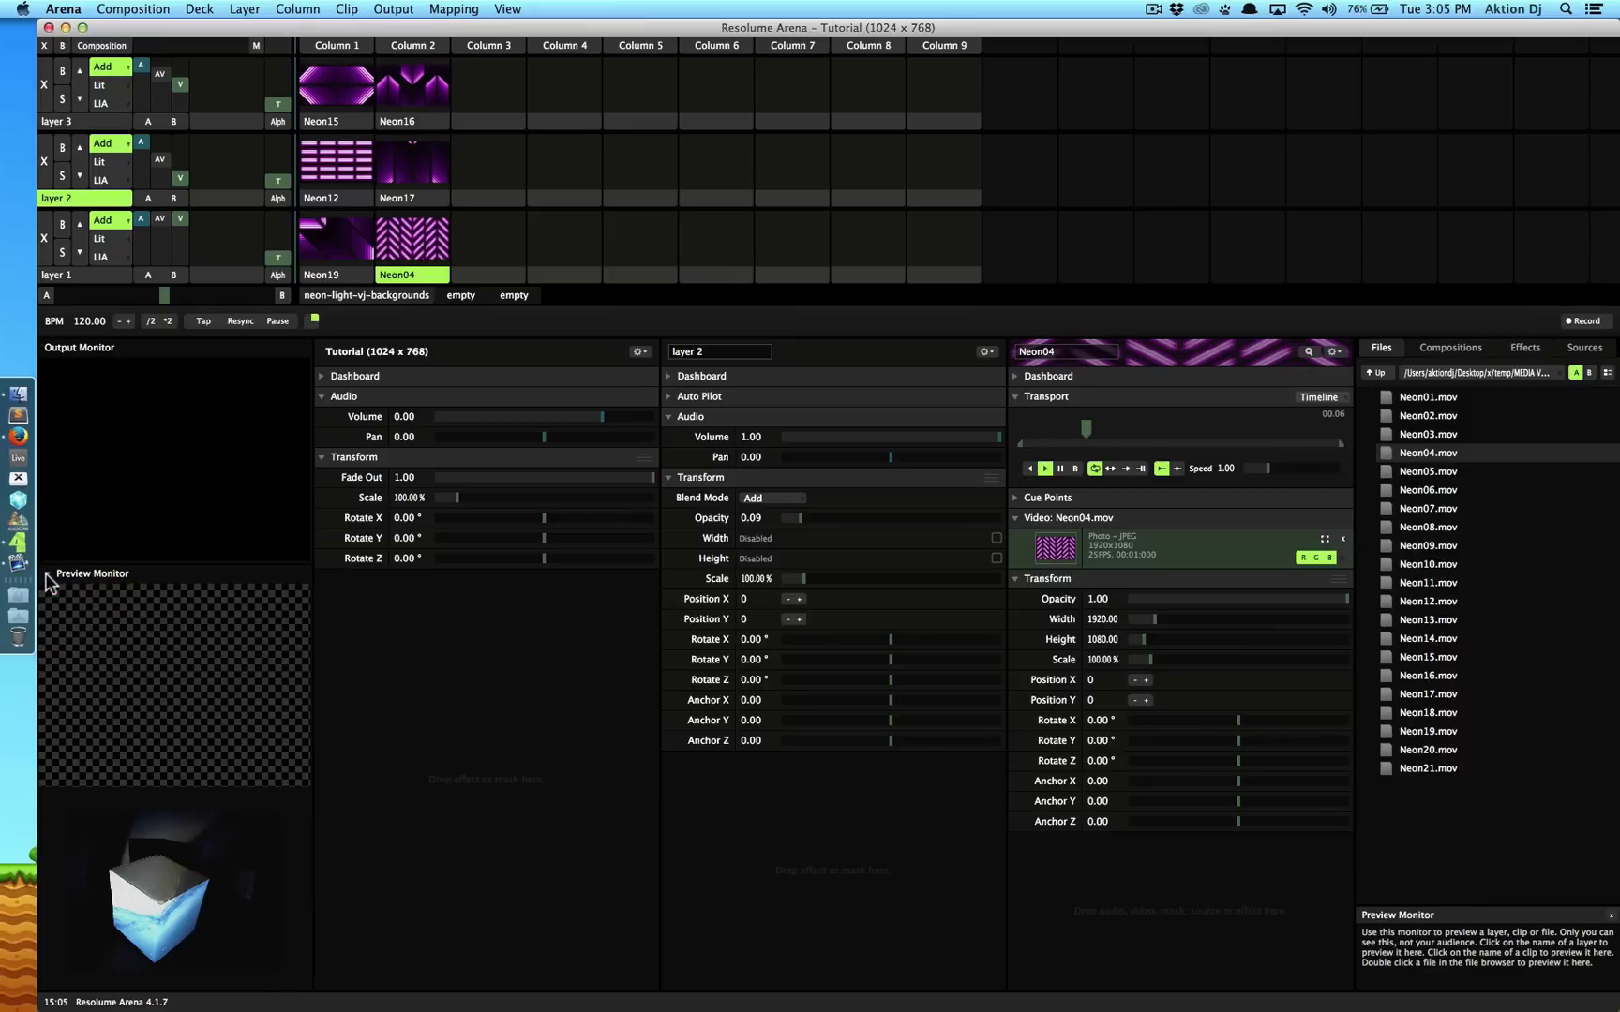
{"action": "left_click", "coordinate": [400, 276]}
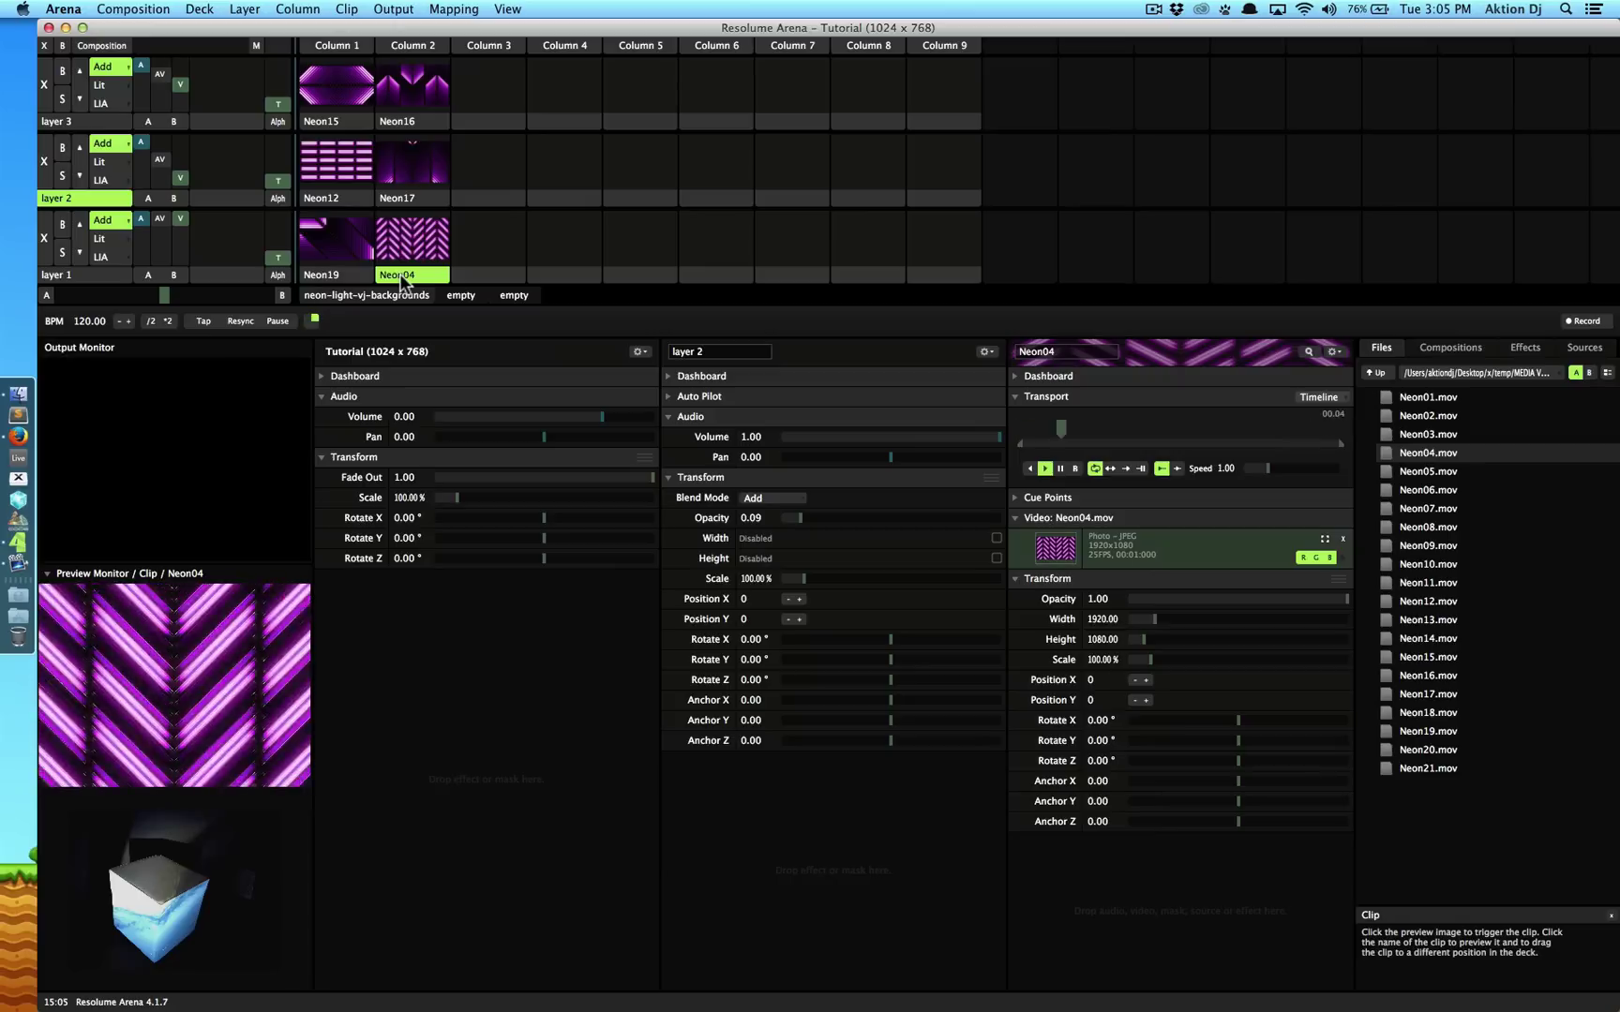
{"action": "left_click", "coordinate": [399, 246]}
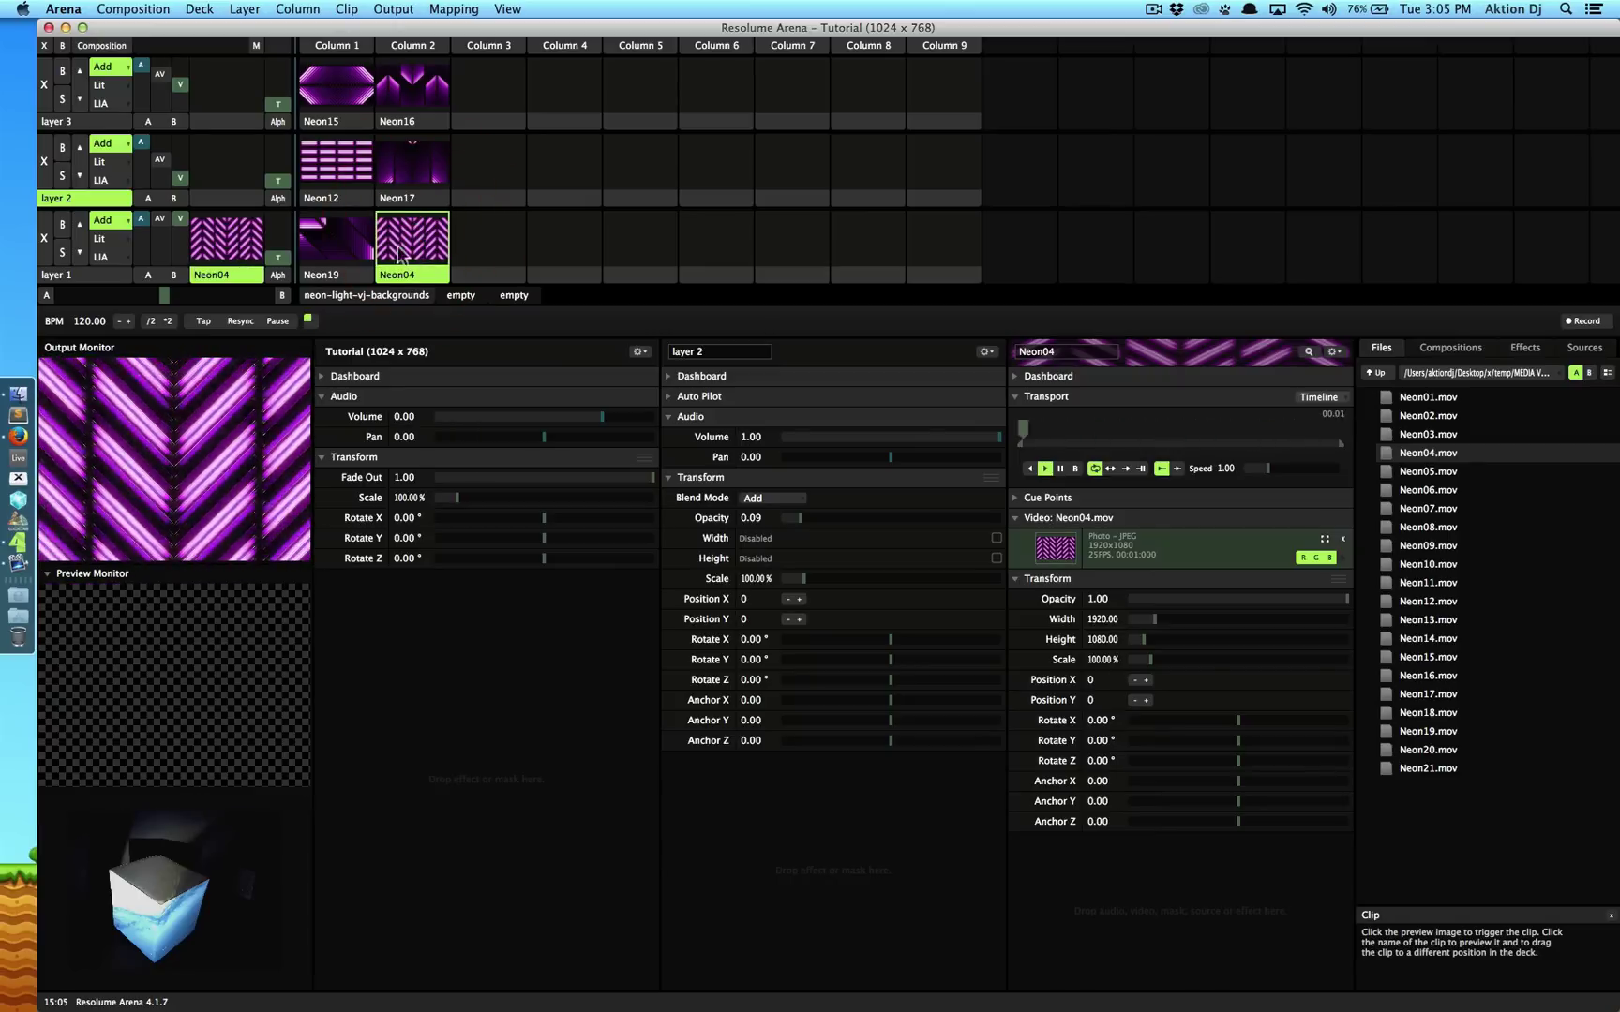
{"action": "left_click", "coordinate": [473, 245]}
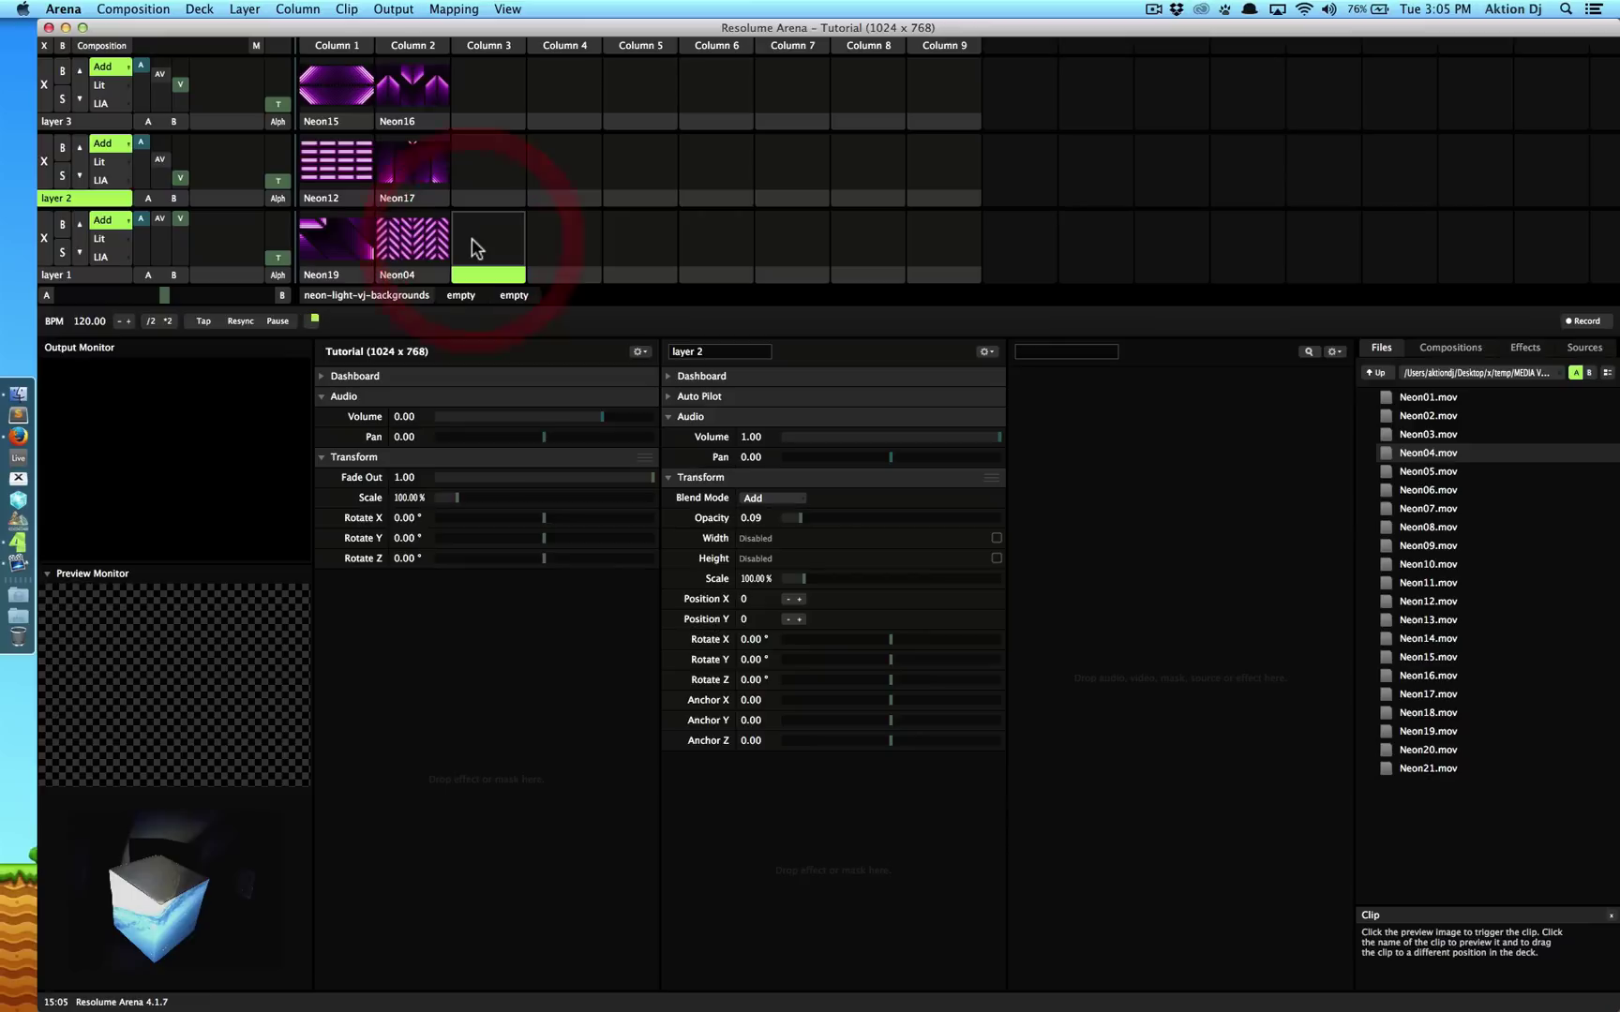
Collapse the preview monitor and start Neon15 playing on layer 3
{"action": "left_click", "coordinate": [47, 575]}
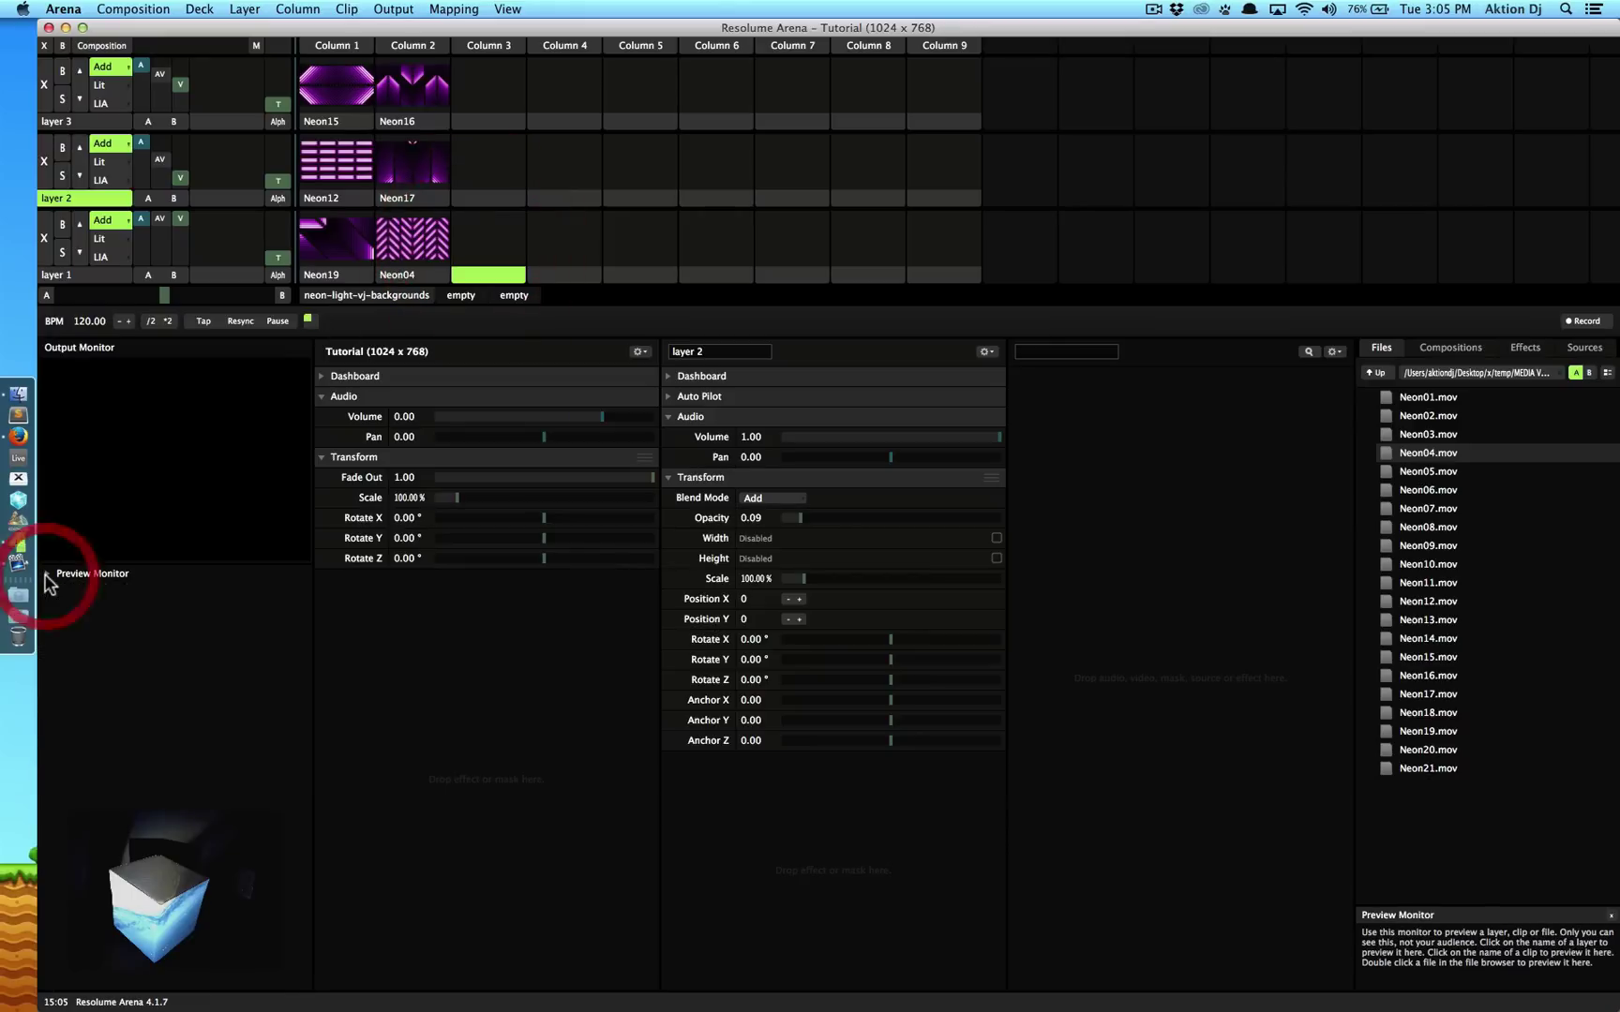
{"action": "left_click", "coordinate": [354, 110]}
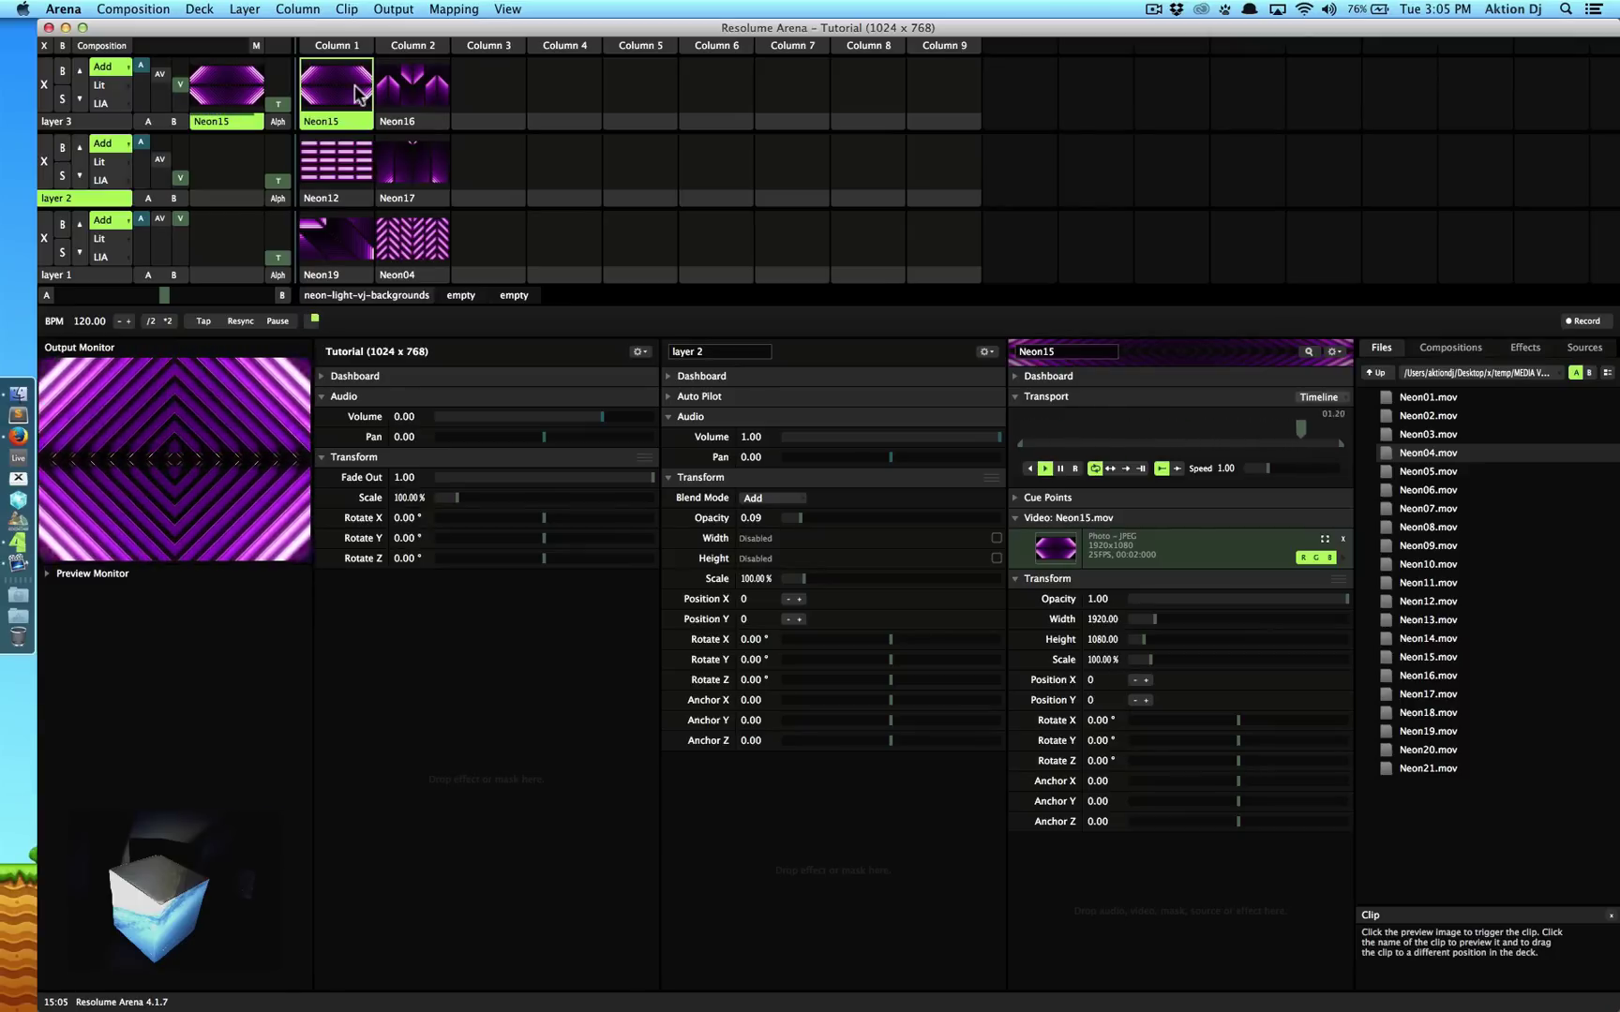
{"action": "left_click", "coordinate": [455, 10]}
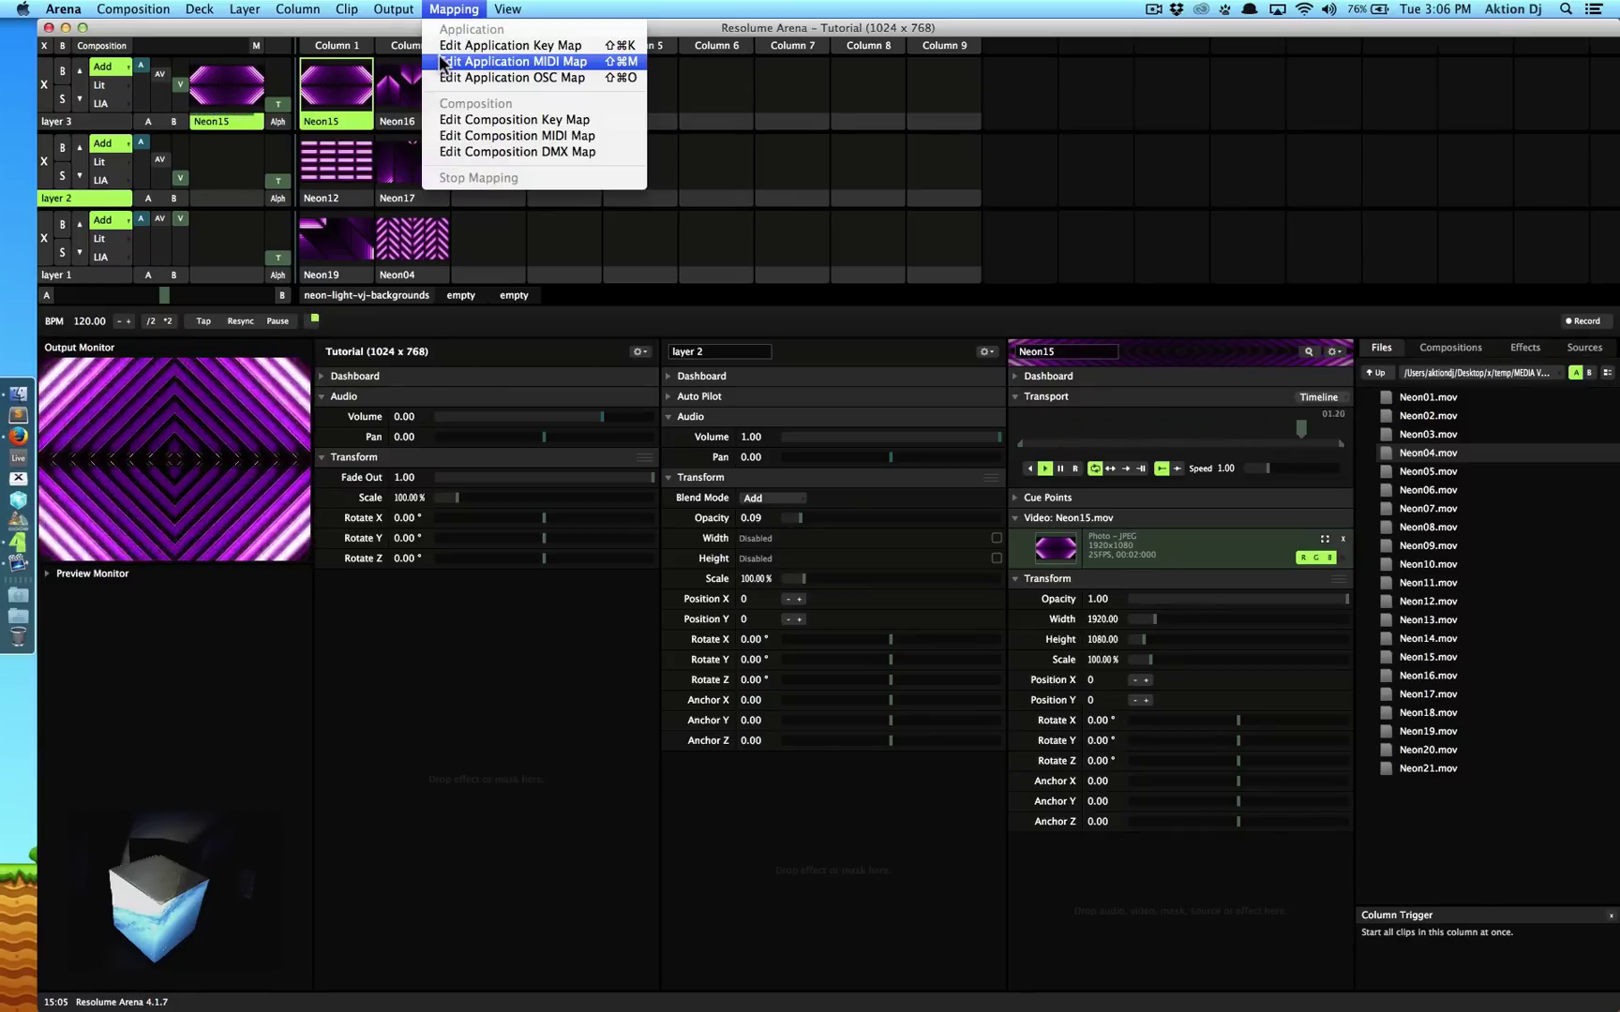
Open Output > Advanced screen setup, showing Screen 1 on Display 2
{"action": "mouse_move", "coordinate": [411, 8]}
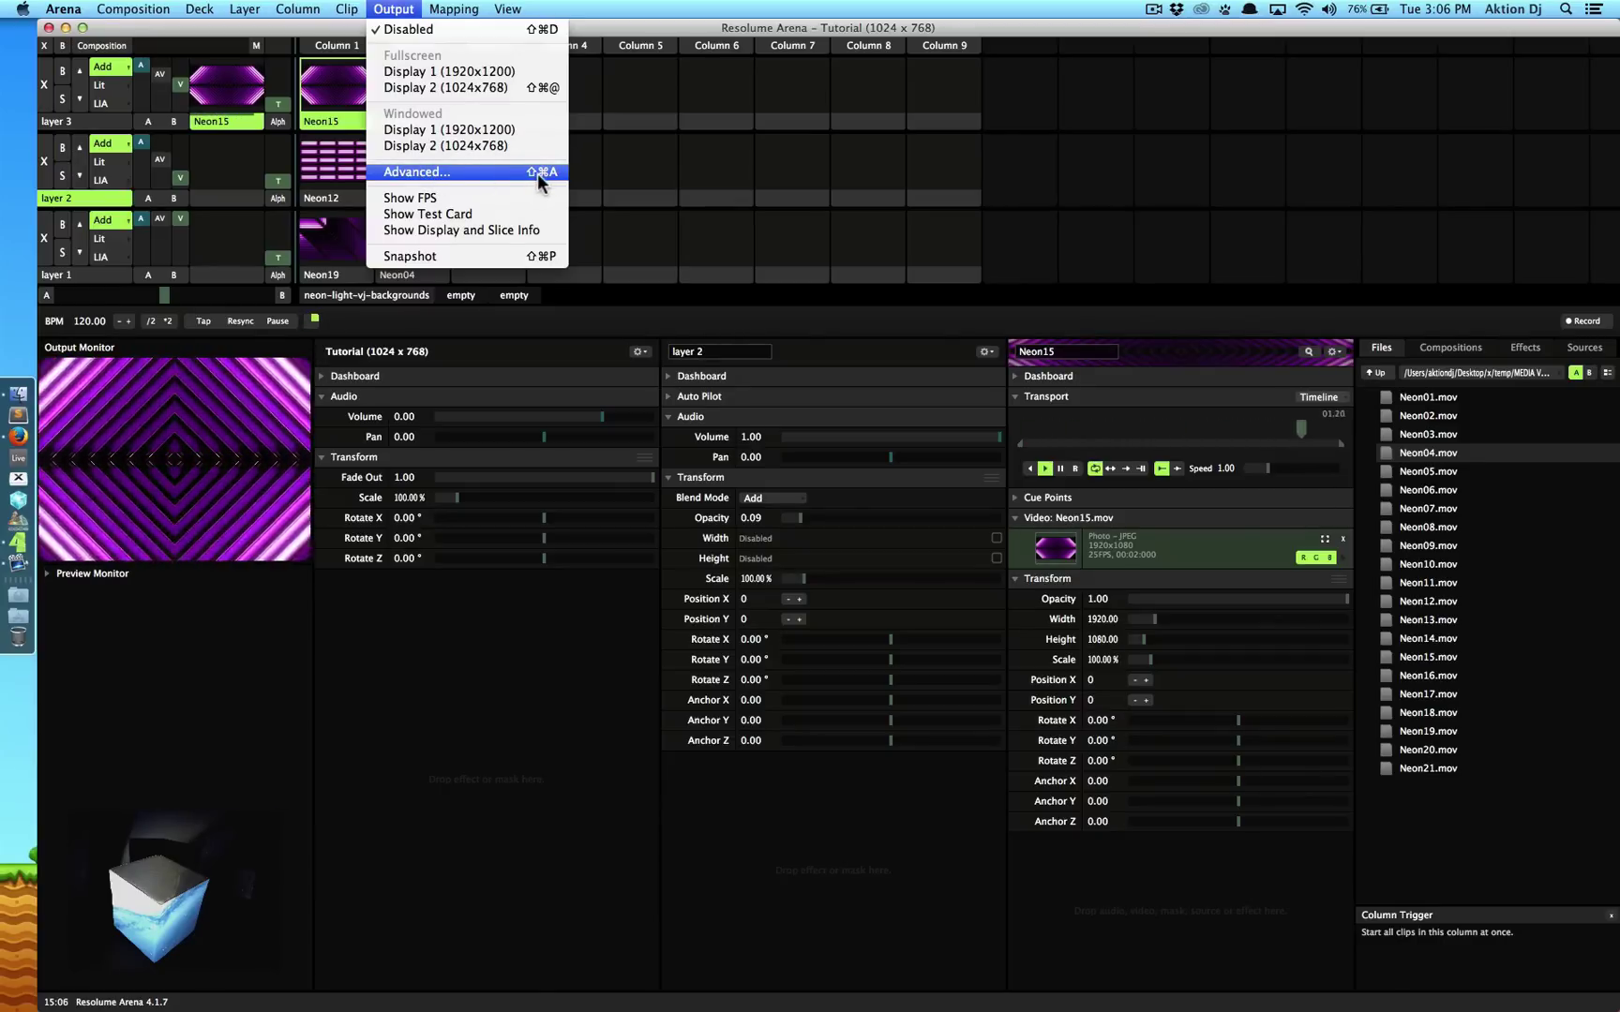
{"action": "left_click", "coordinate": [489, 173]}
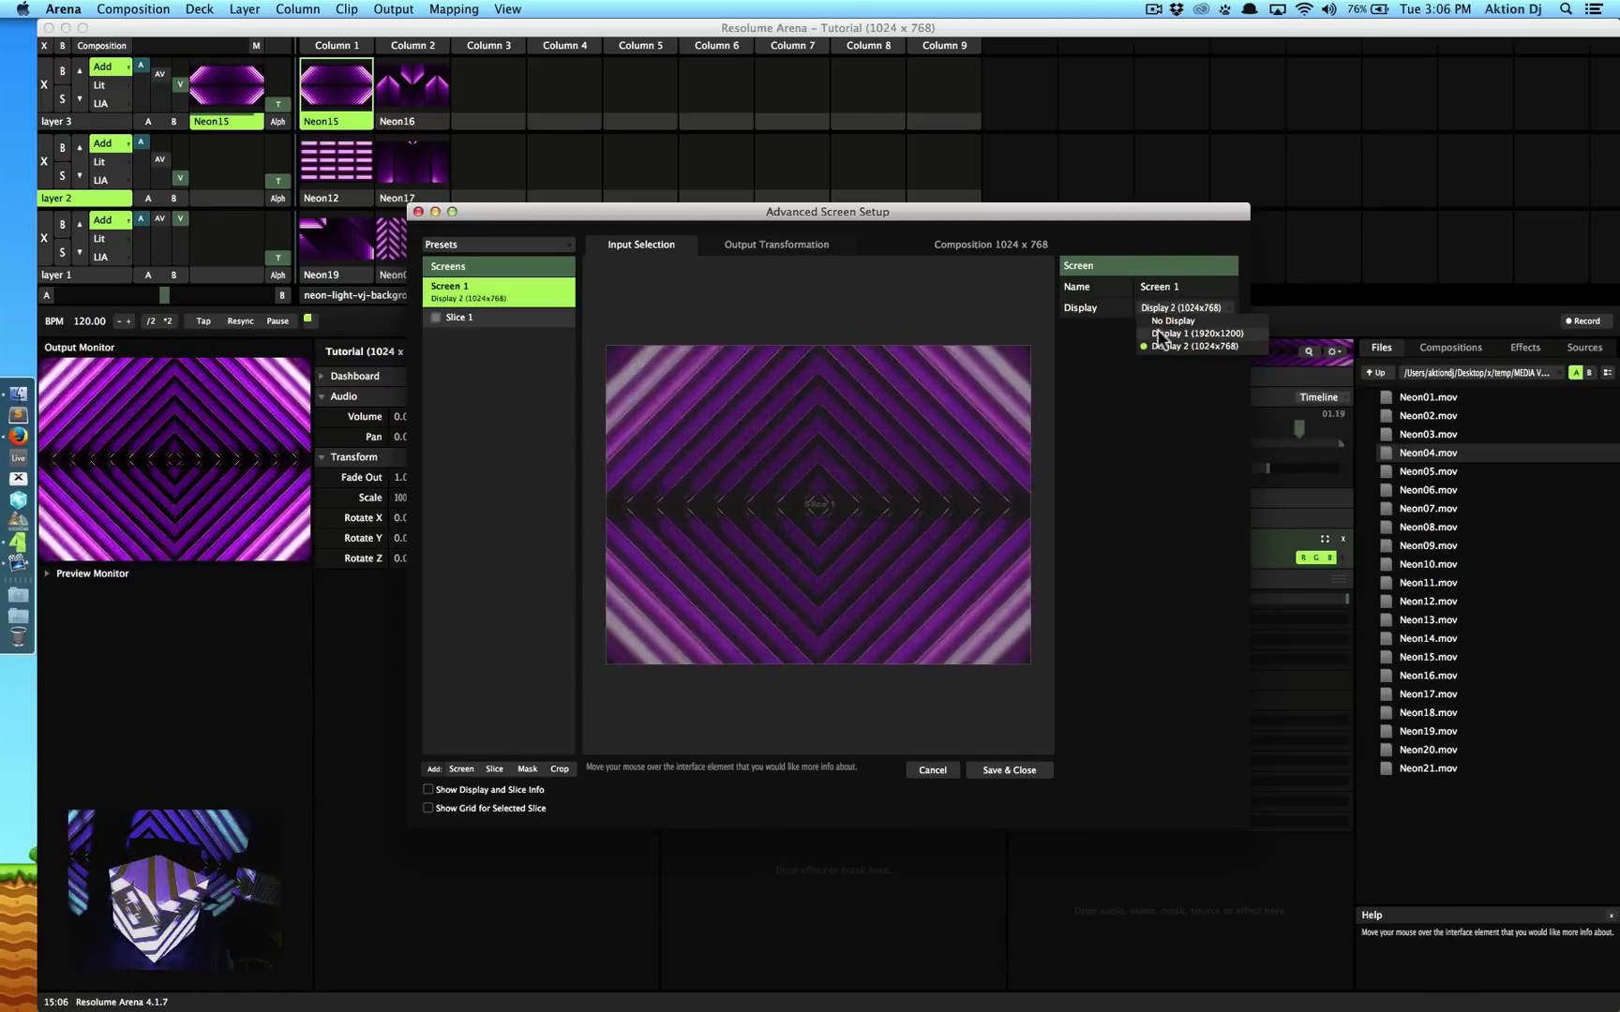
Test Screen 1 on Display 1, return it to Display 2 (1024x768), and raise the dialog
{"action": "left_click", "coordinate": [1162, 334]}
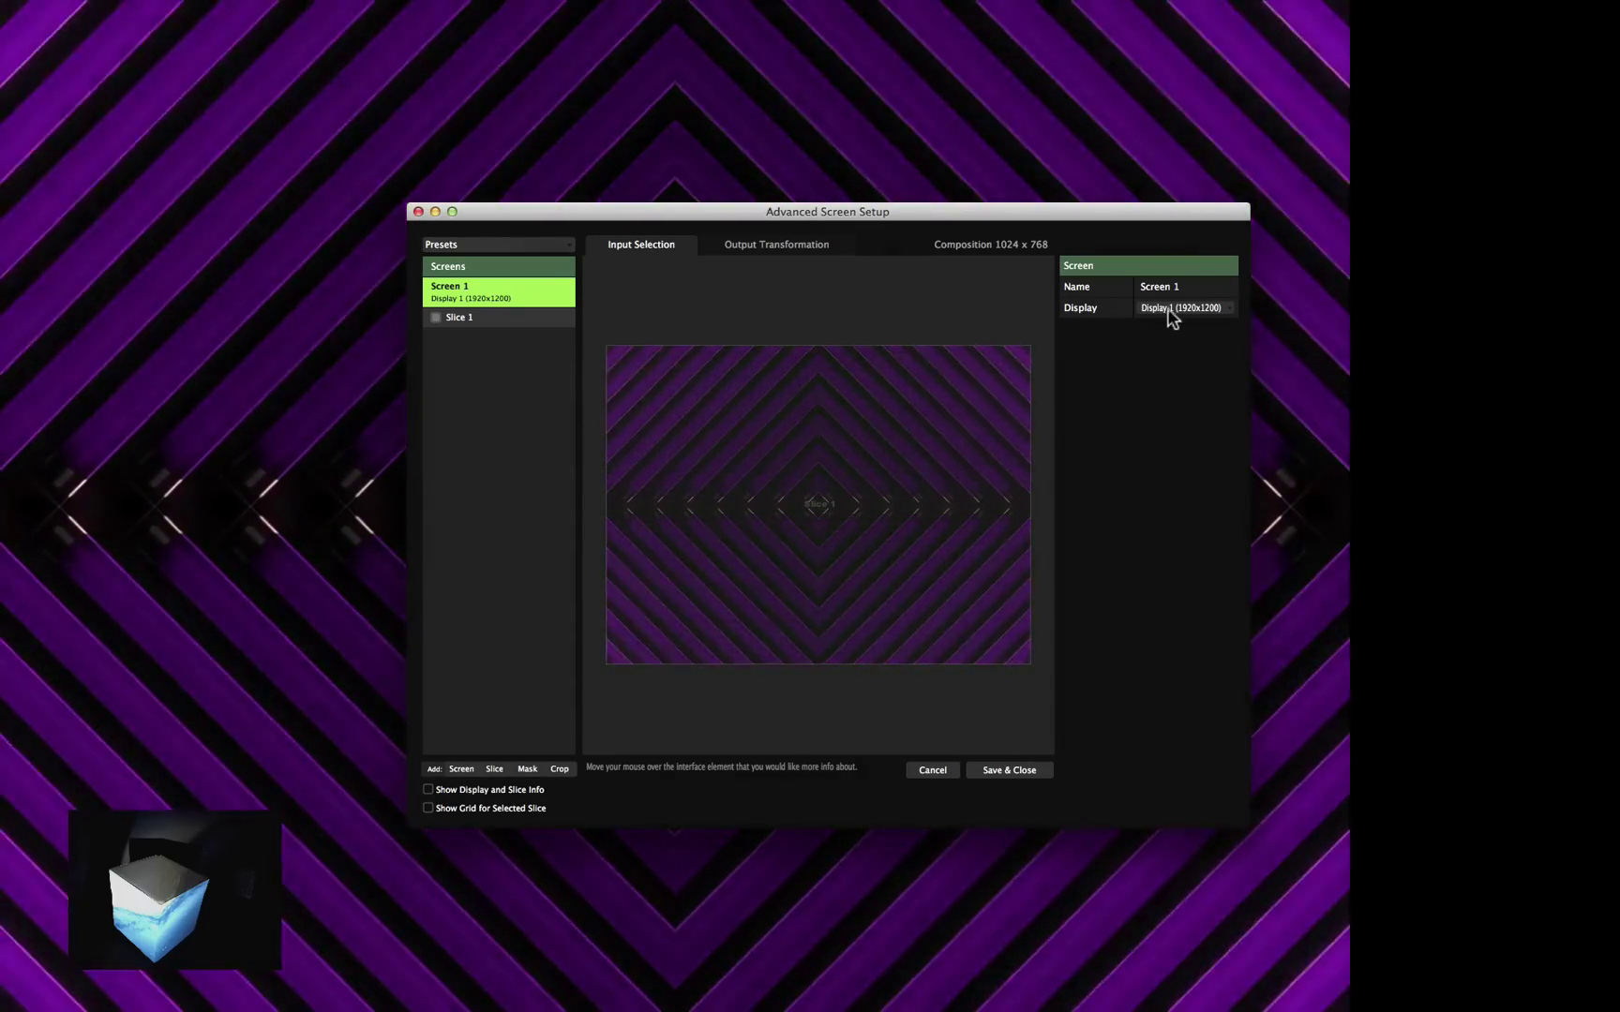
{"action": "left_click", "coordinate": [1169, 311]}
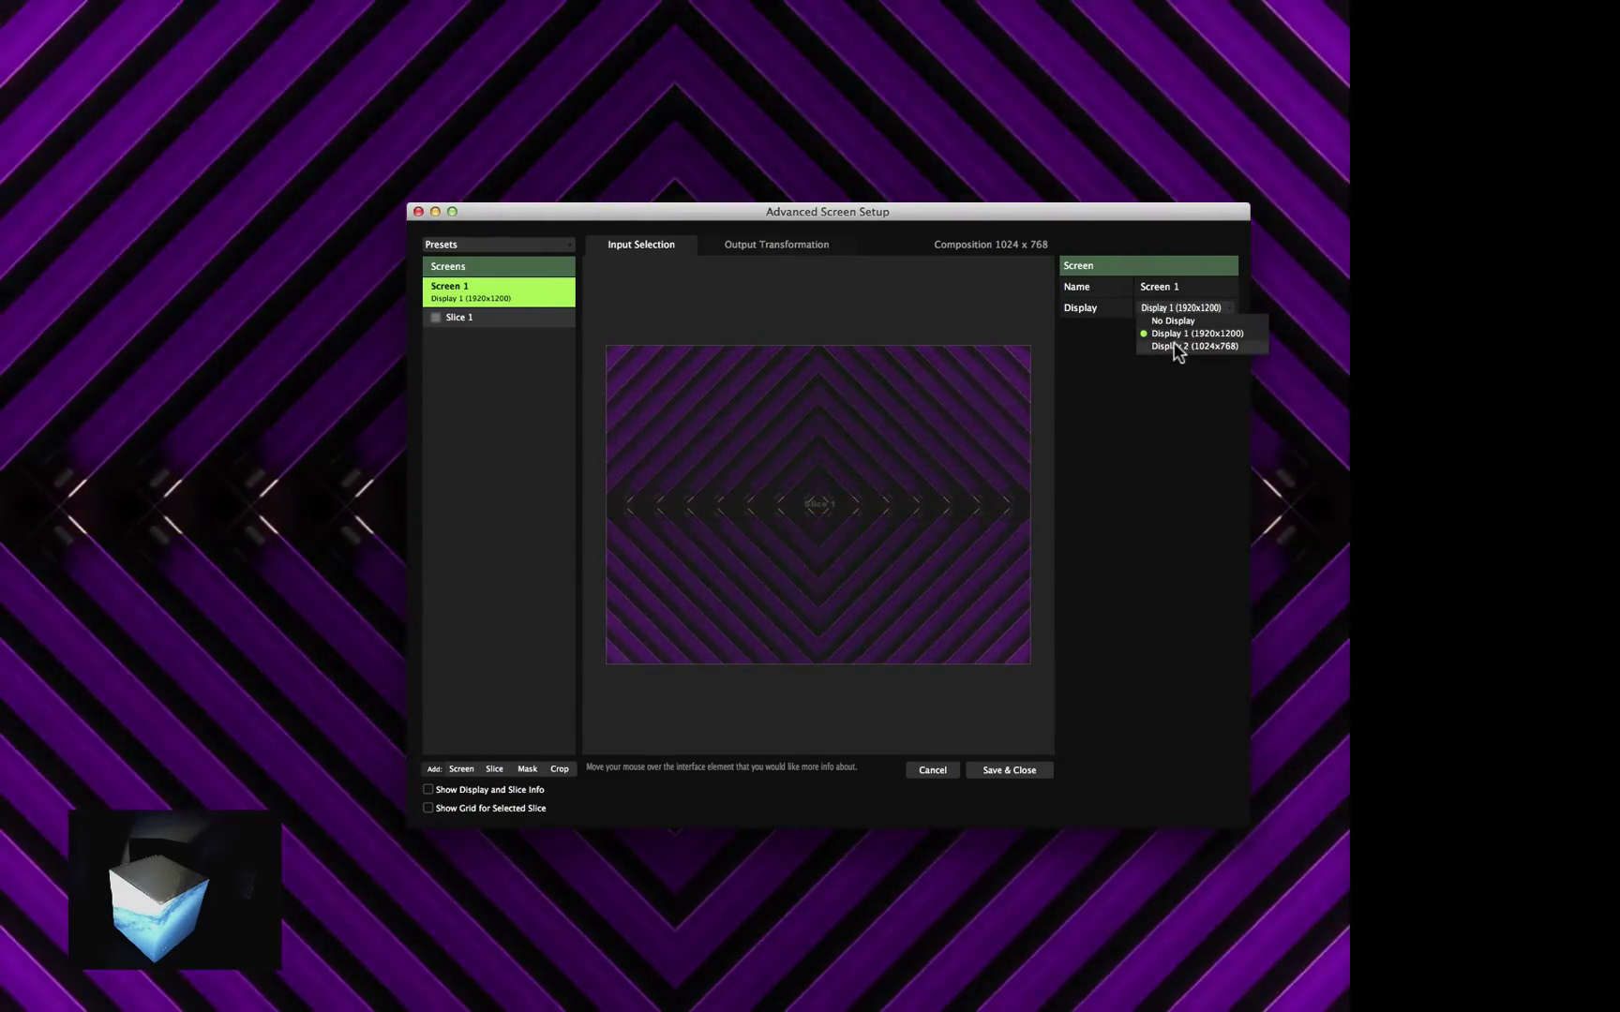
{"action": "left_click", "coordinate": [1177, 347]}
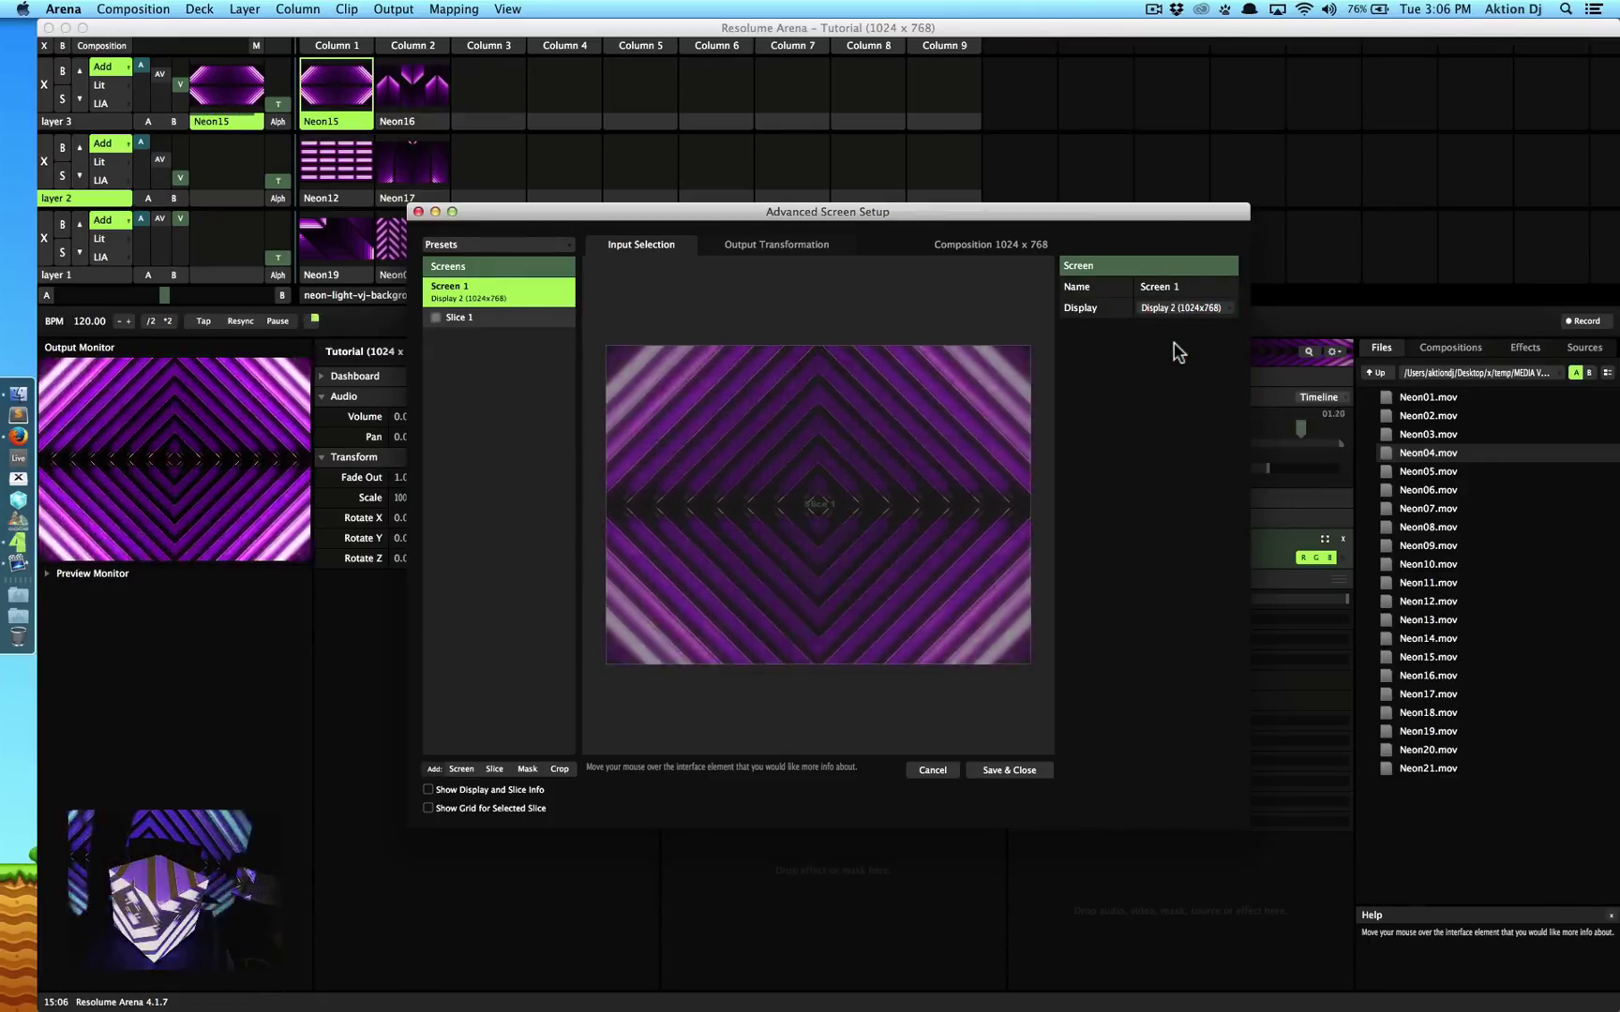
{"action": "left_click_drag", "start_coordinate": [1110, 208], "coordinate": [1137, 17]}
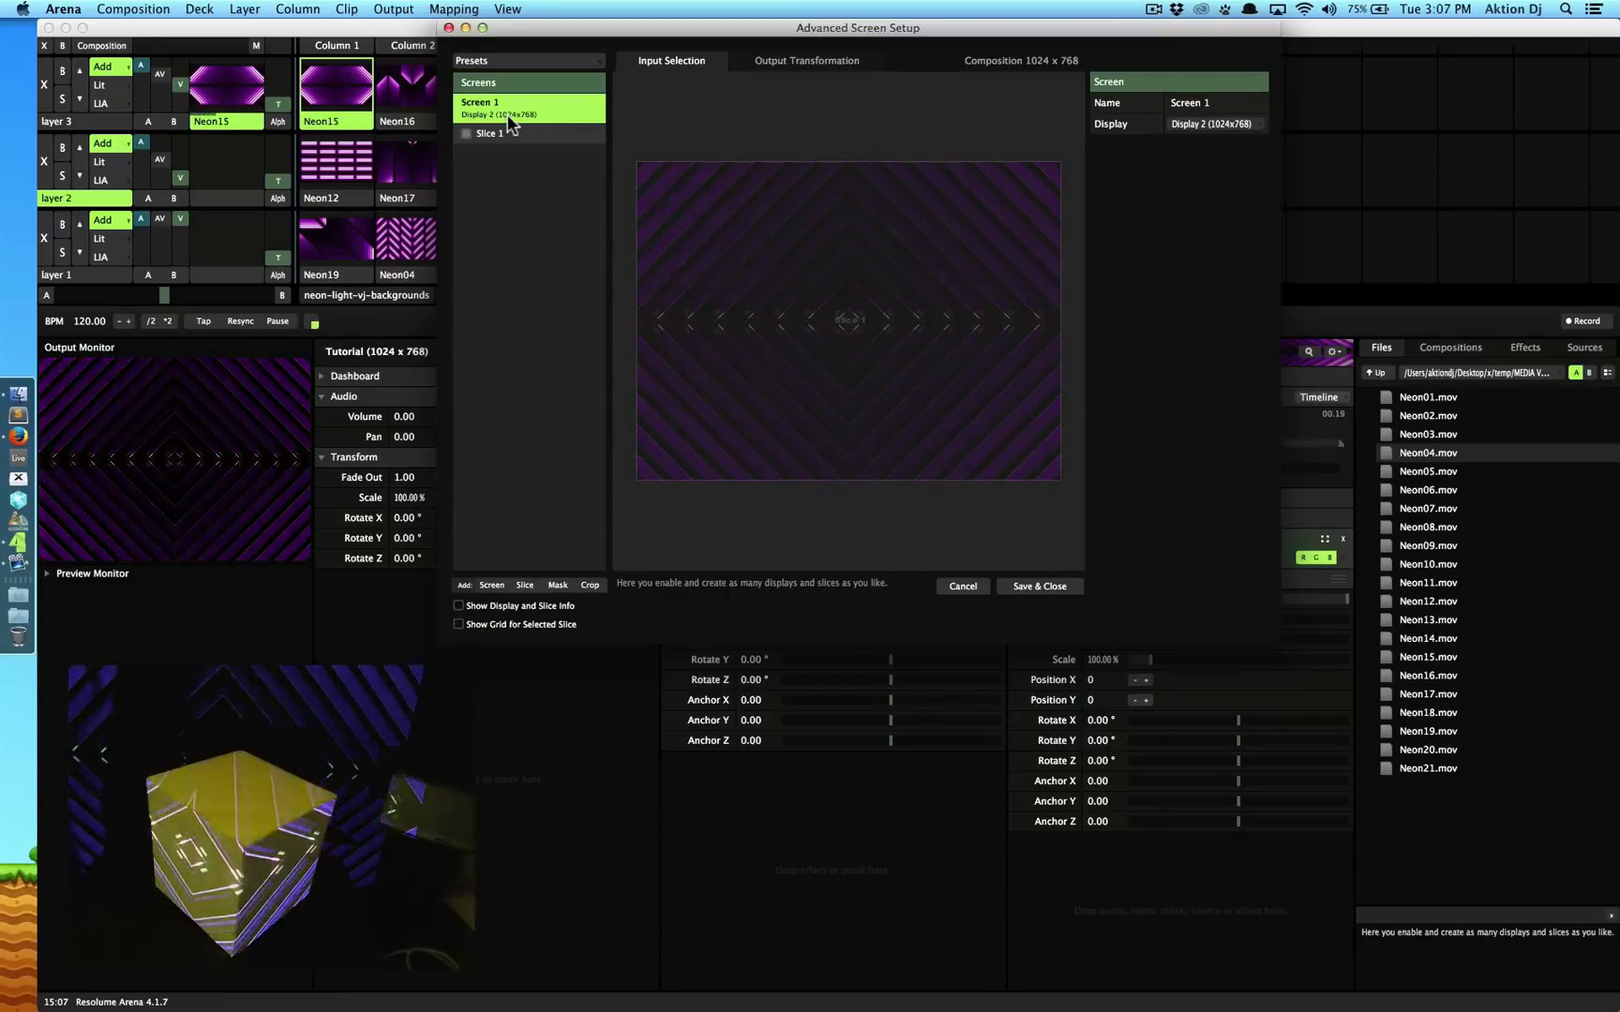
{"action": "left_click", "coordinate": [507, 122]}
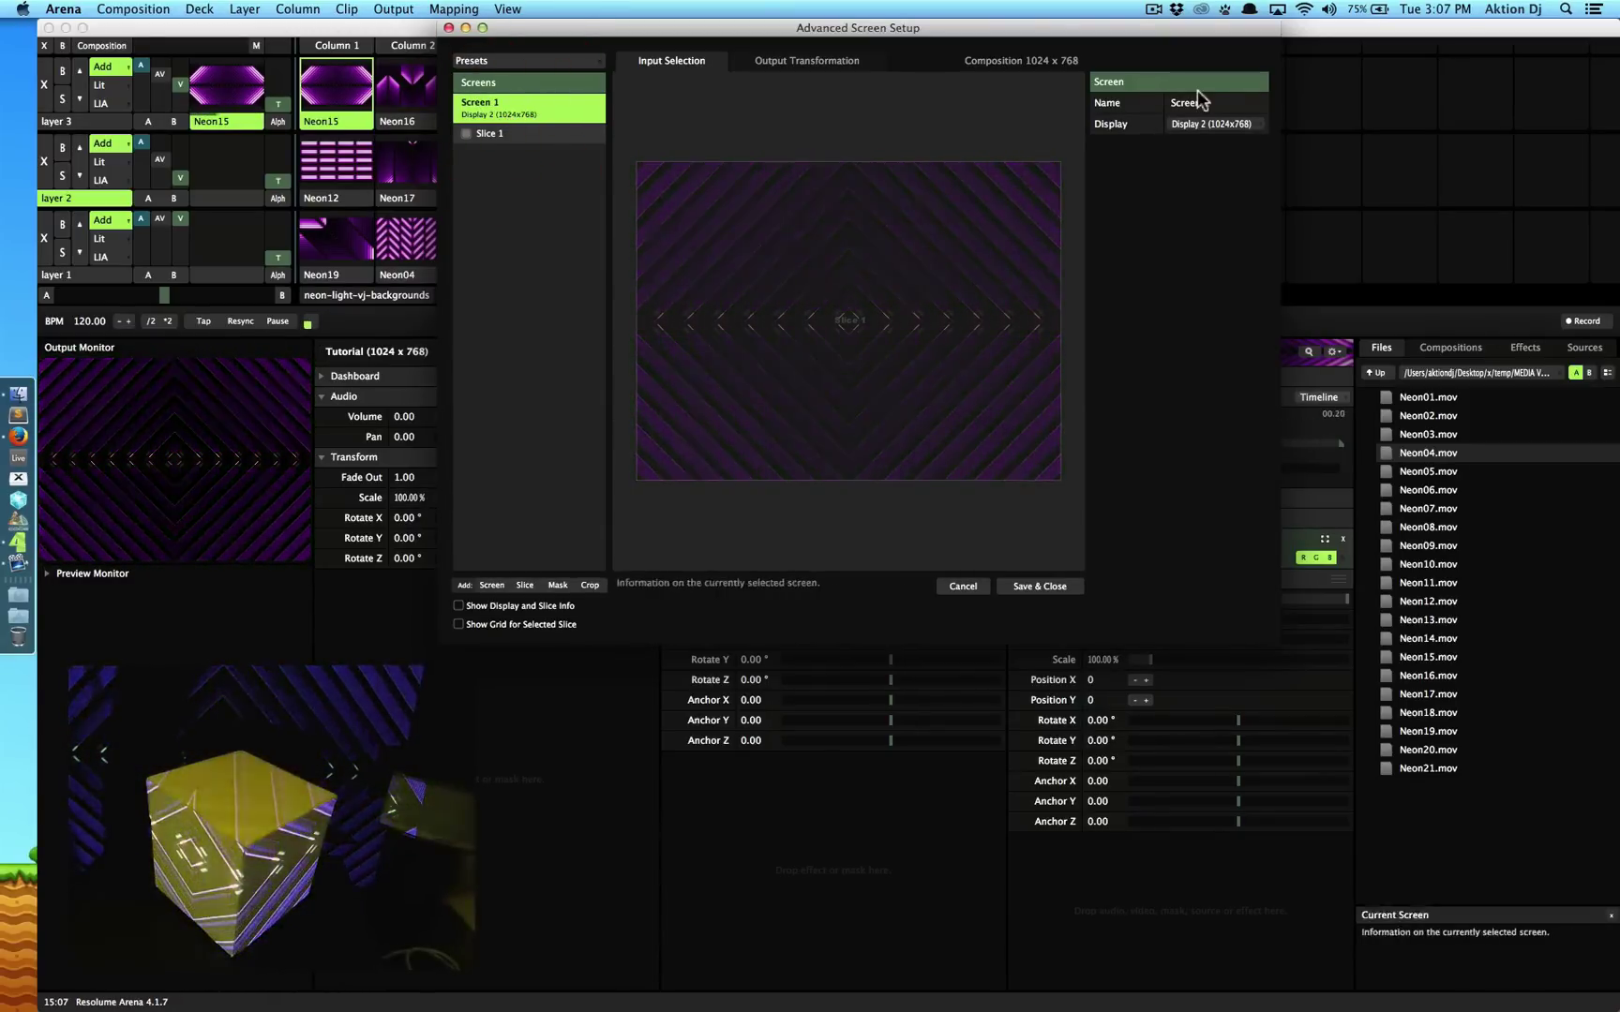
{"action": "left_click", "coordinate": [1216, 125]}
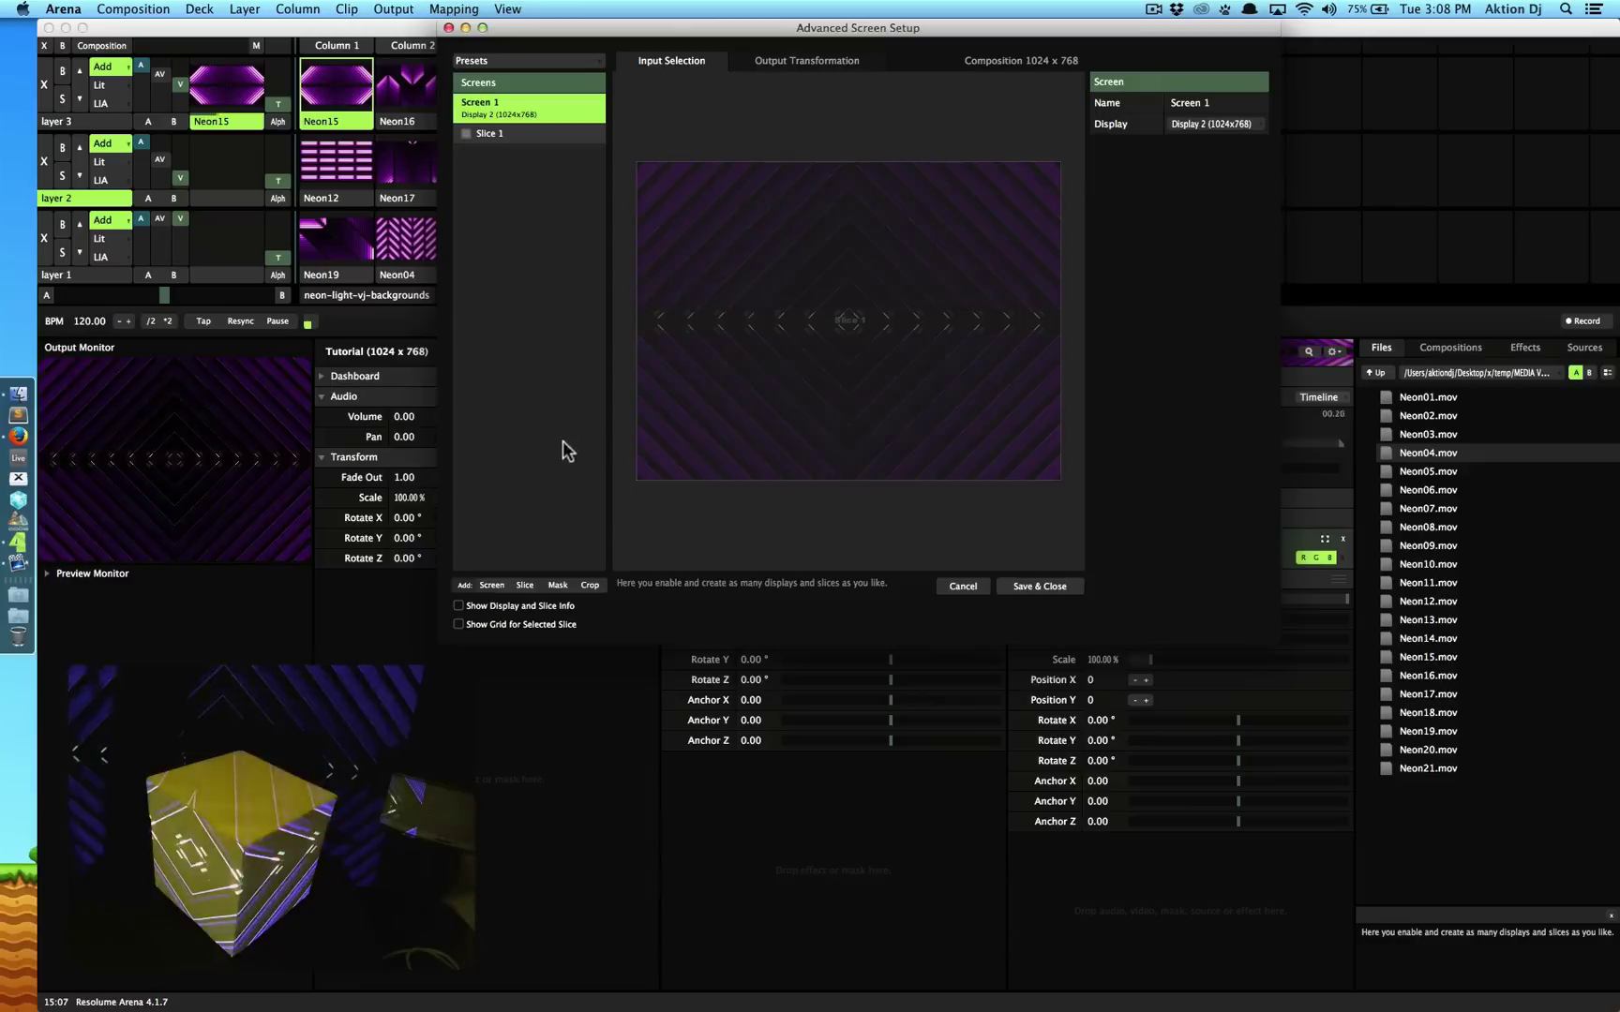
{"action": "left_click", "coordinate": [523, 584]}
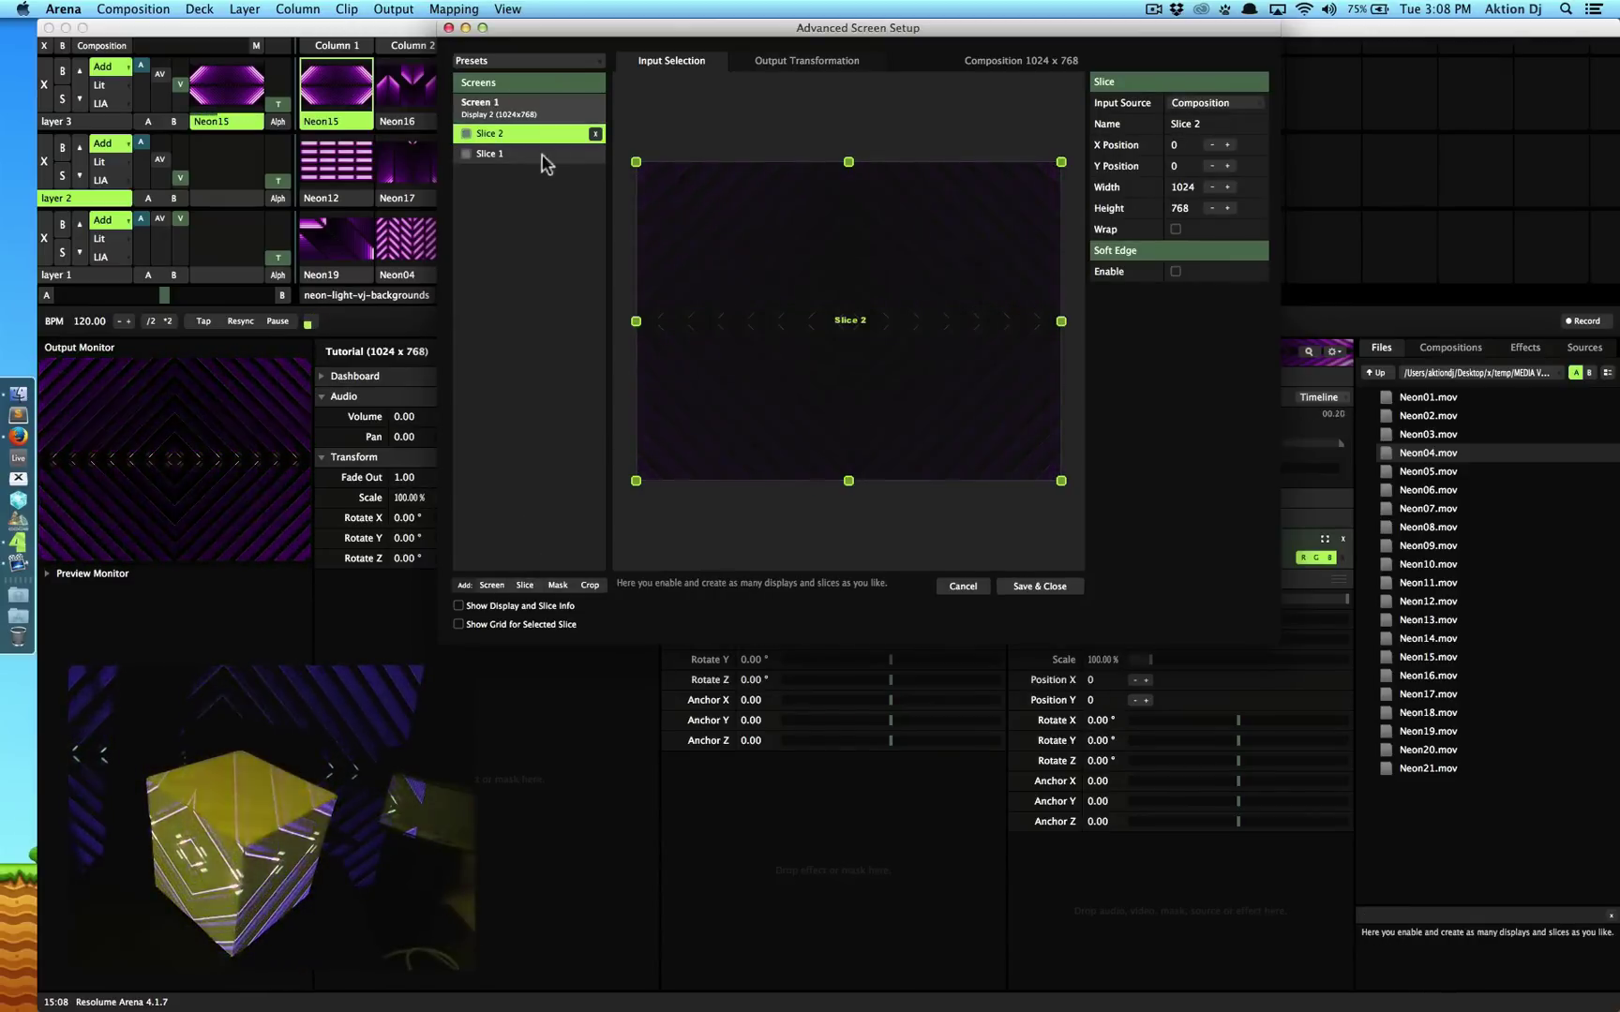
{"action": "left_click", "coordinate": [595, 134]}
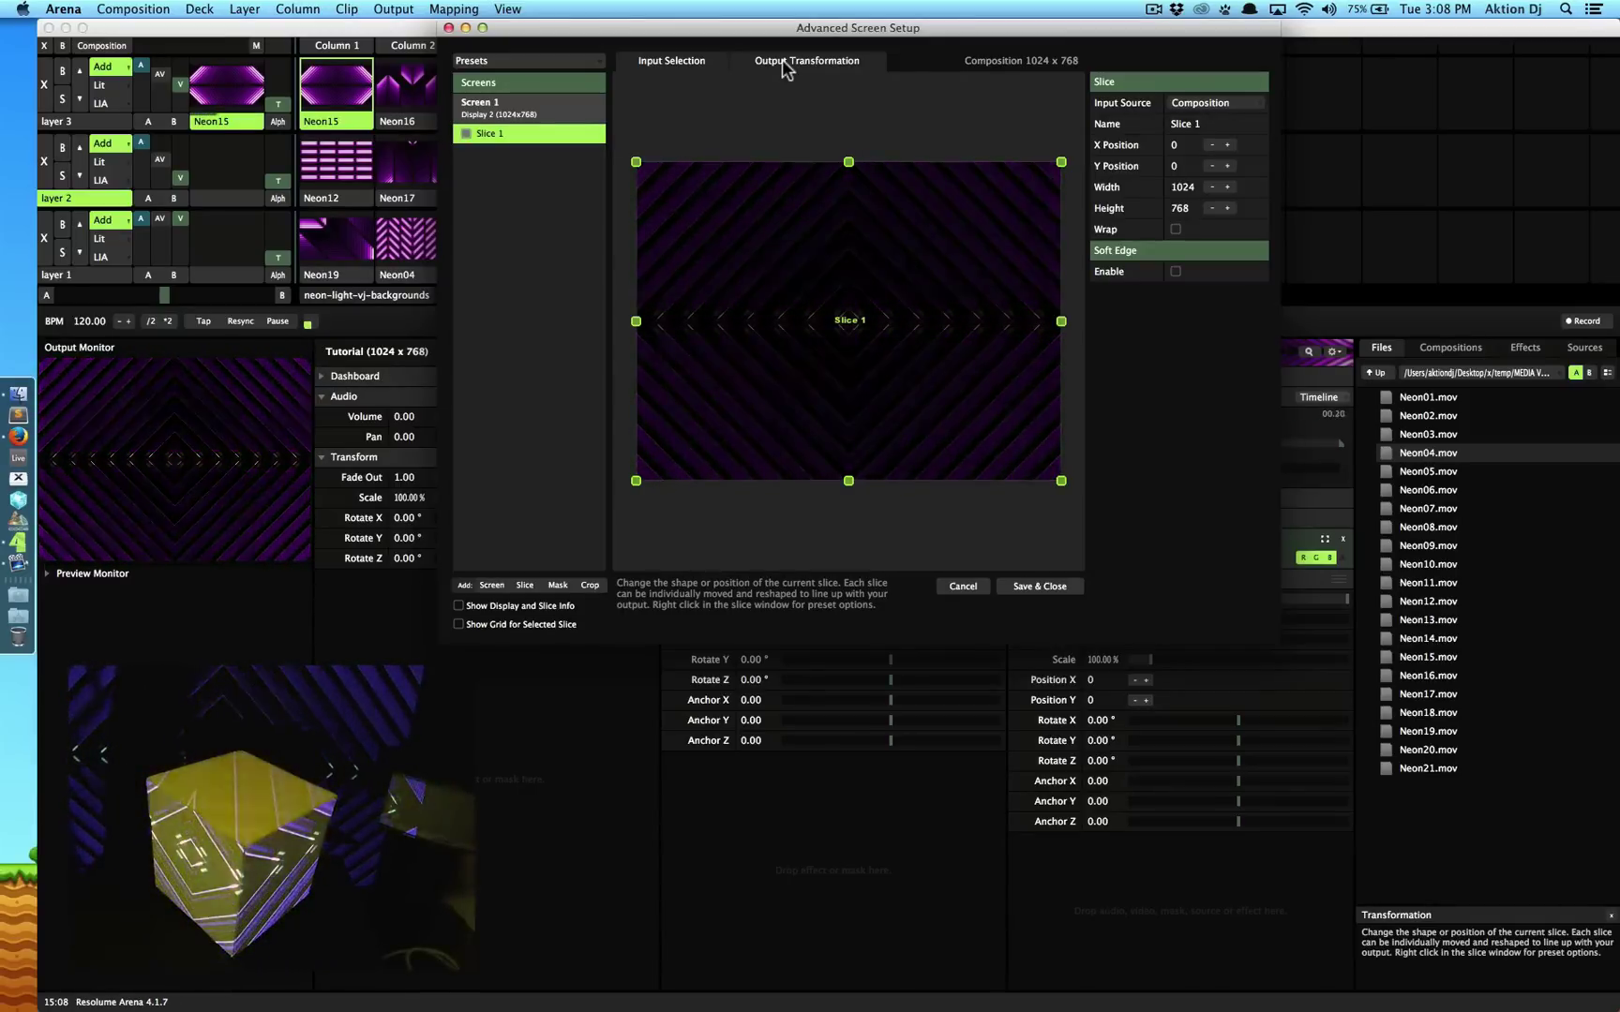
{"action": "left_click", "coordinate": [782, 59]}
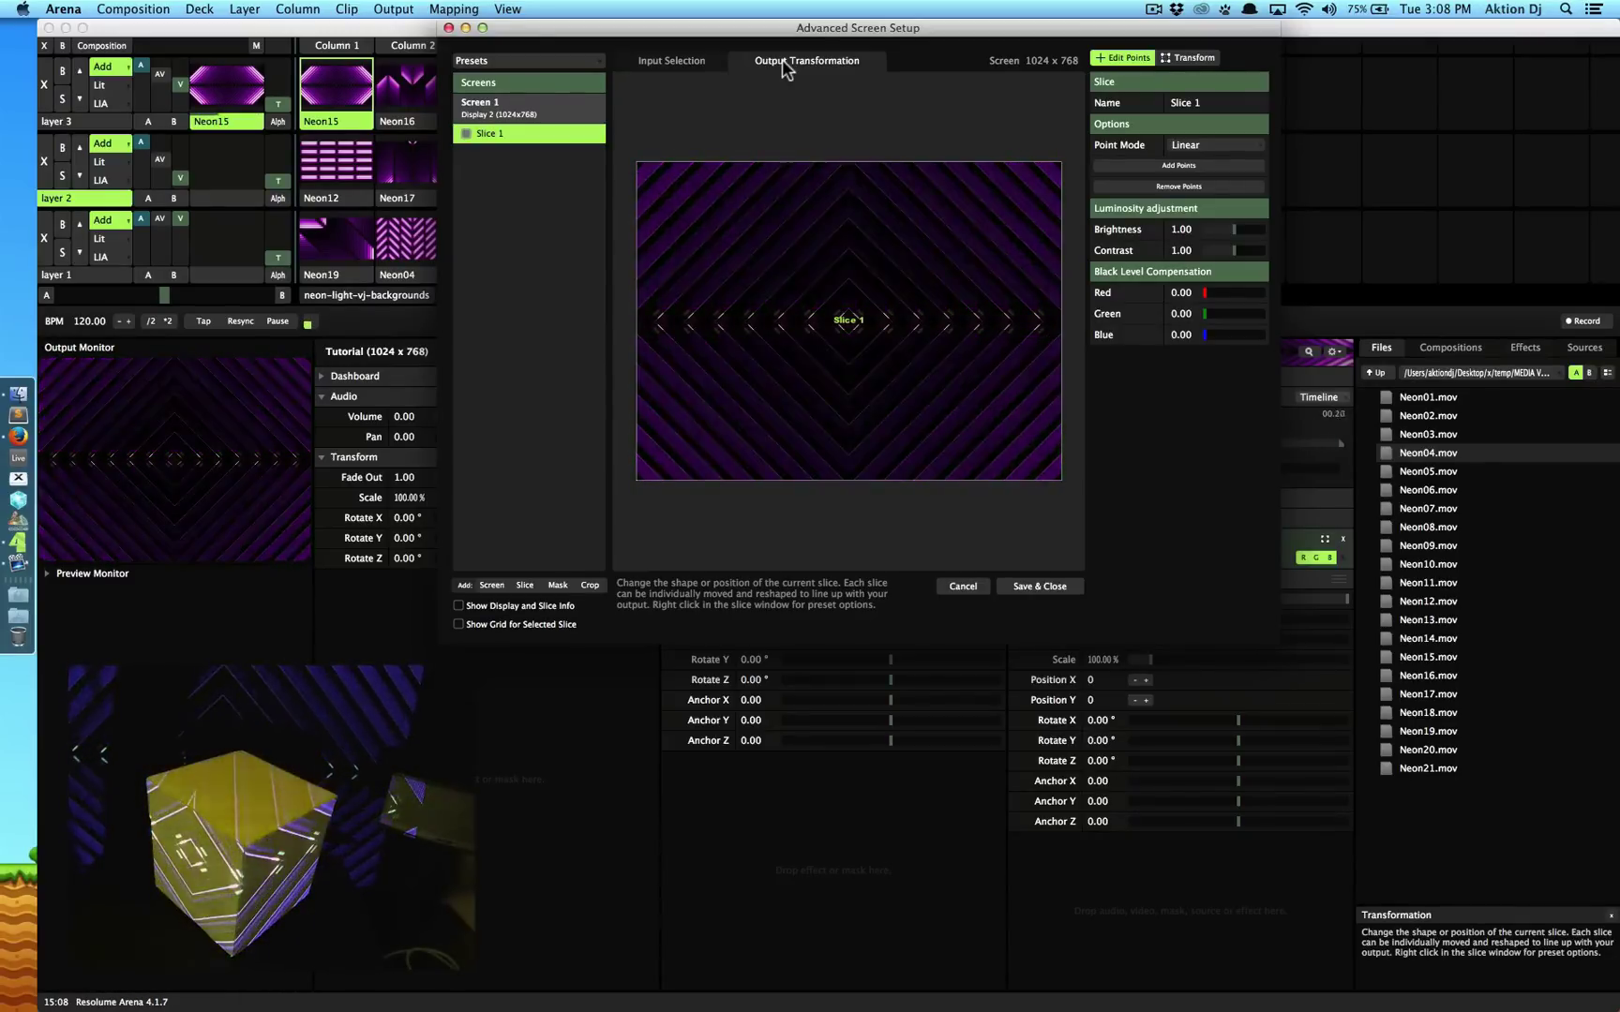
{"action": "left_click", "coordinate": [671, 60]}
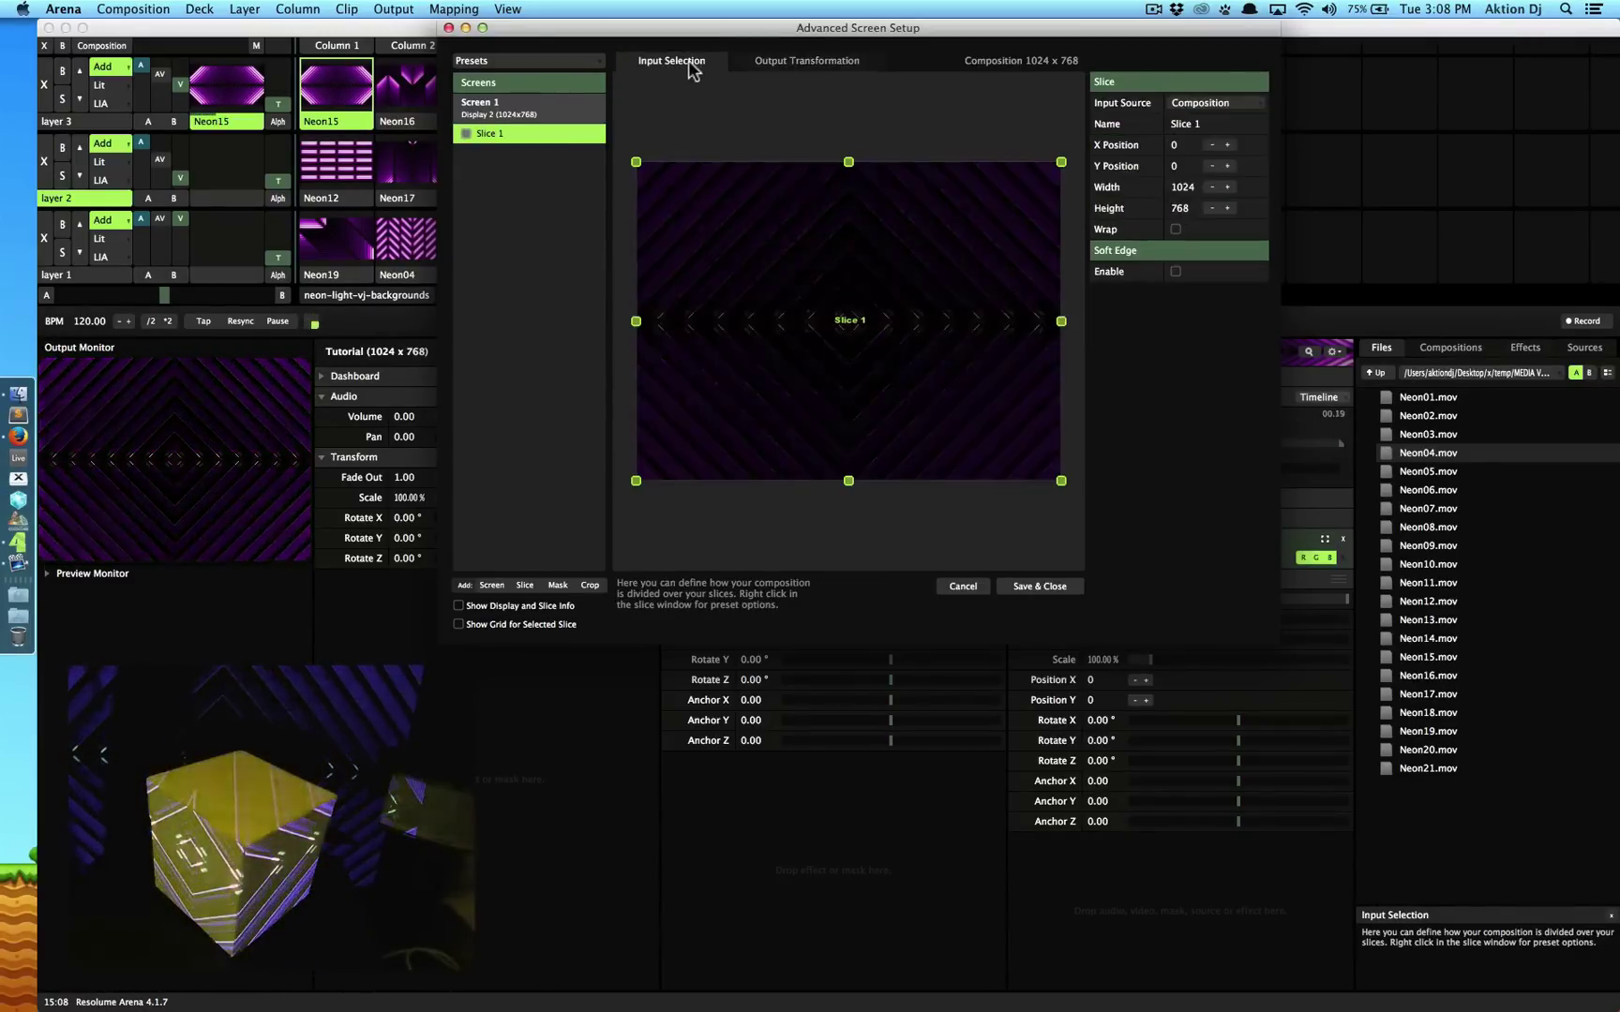
Play only Neon12 on layer 2, stopping layer 3 and raising layer 2's opacity to full
{"action": "left_click", "coordinate": [359, 147]}
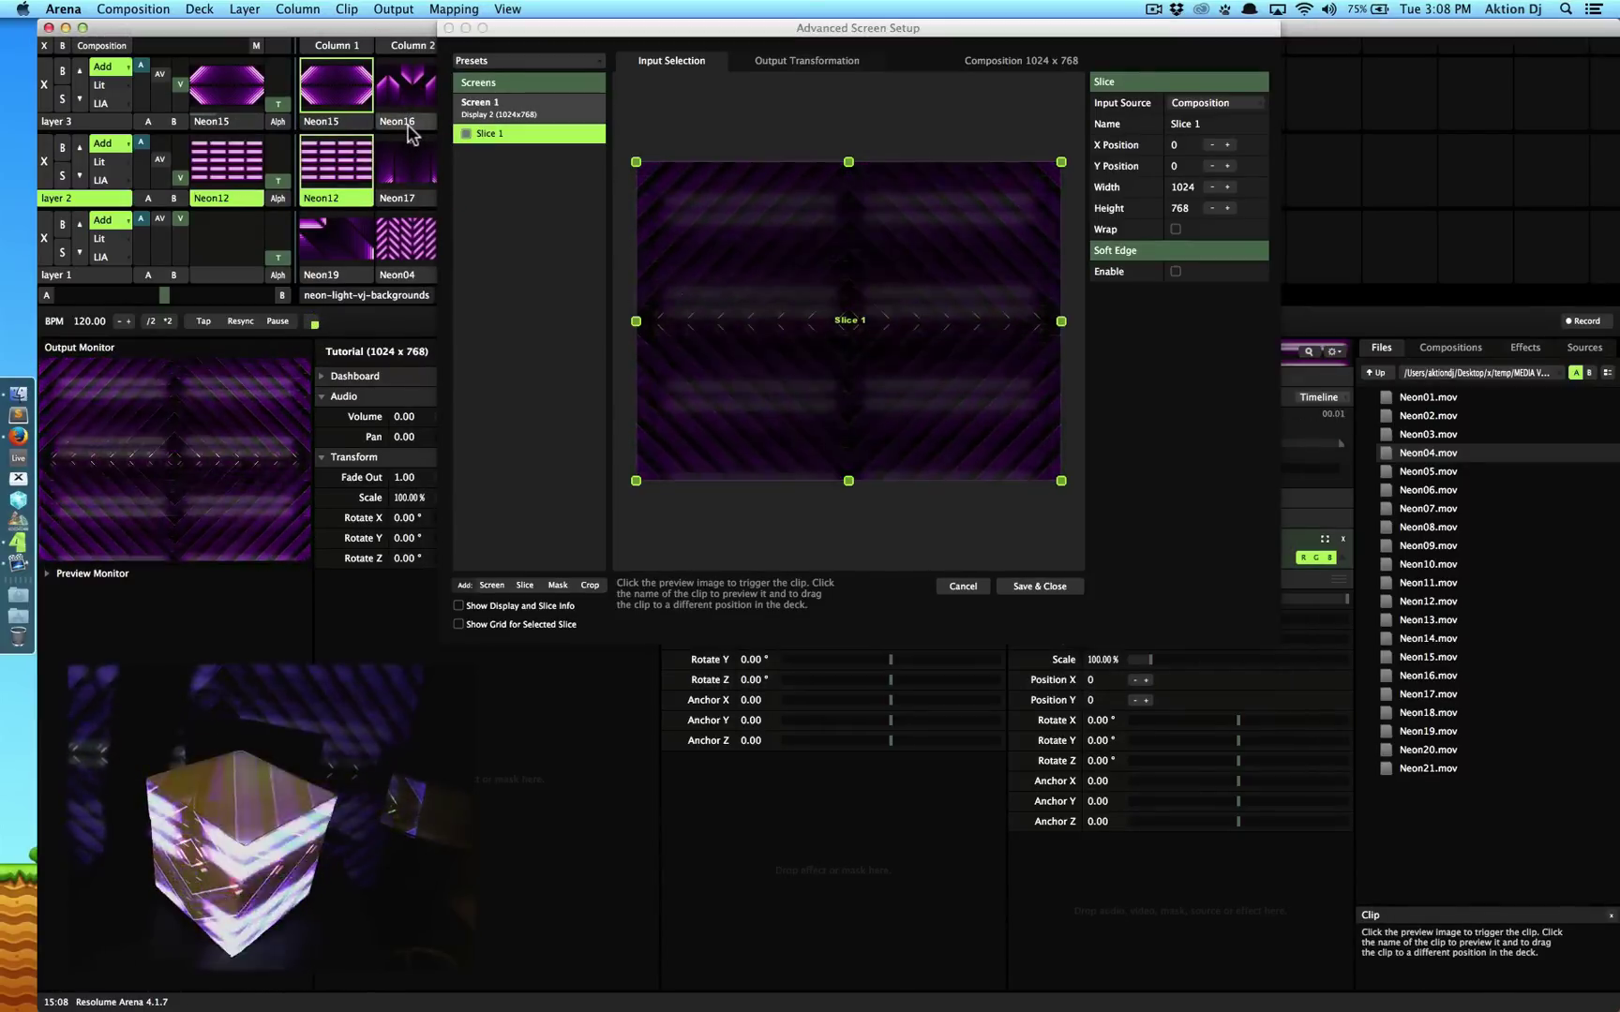
{"action": "left_click_drag", "start_coordinate": [507, 27], "coordinate": [517, 166]}
{"action": "left_click", "coordinate": [485, 80]}
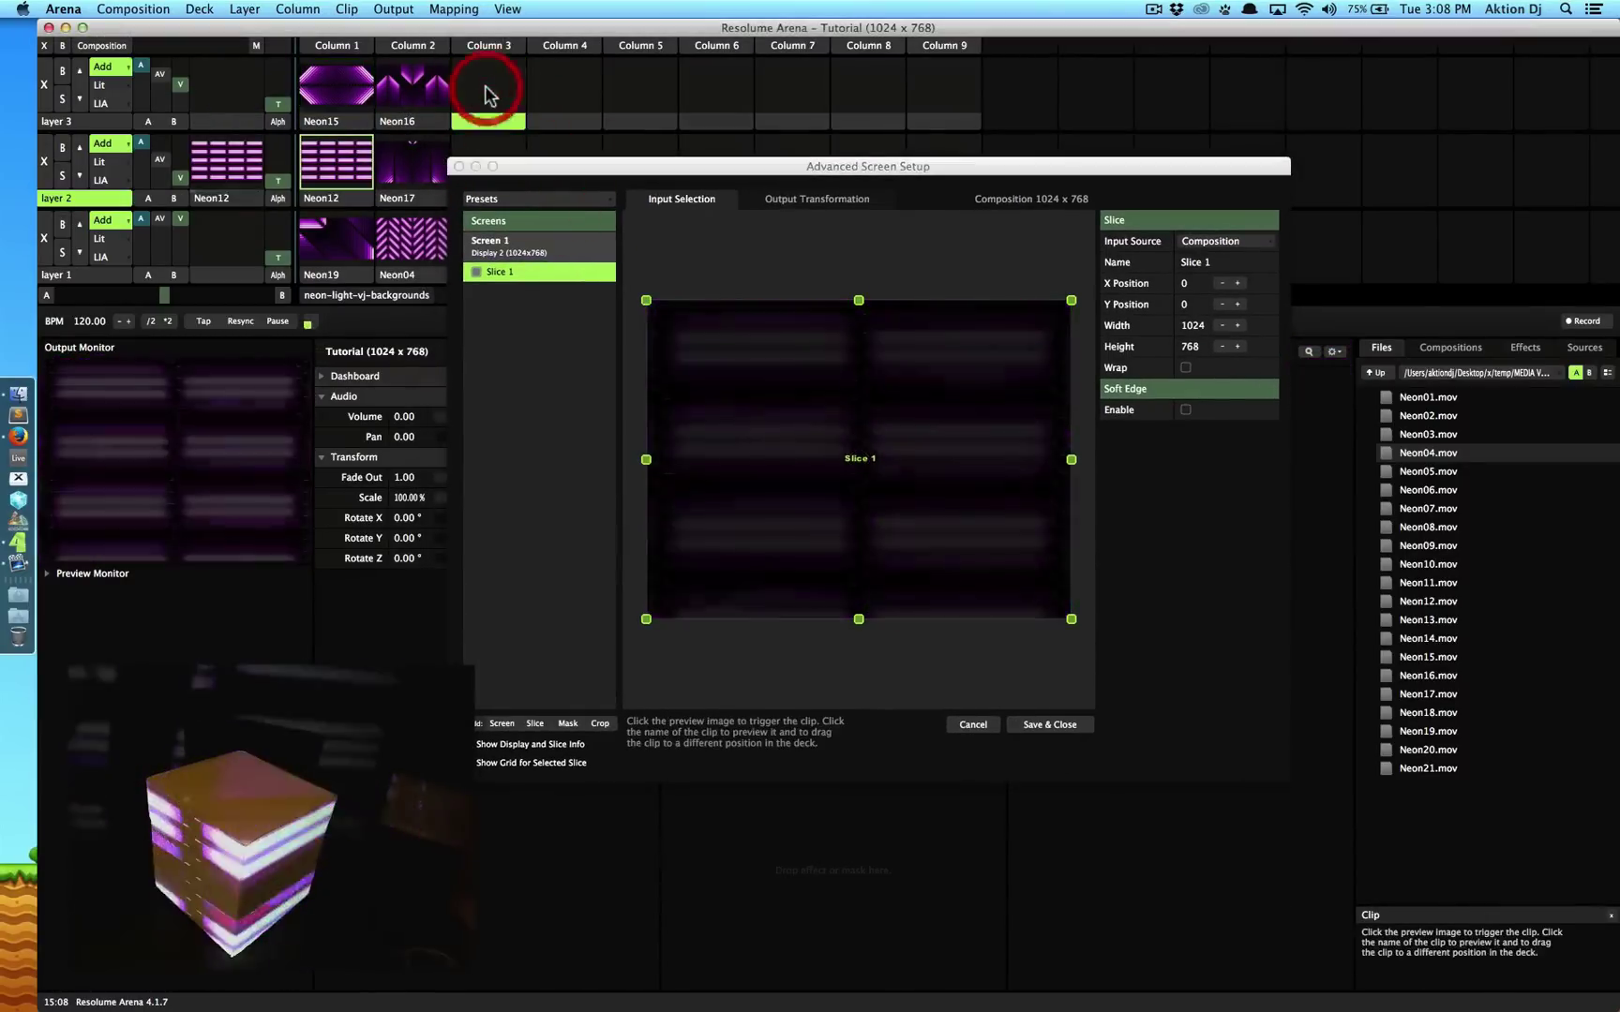
{"action": "left_click", "coordinate": [374, 155]}
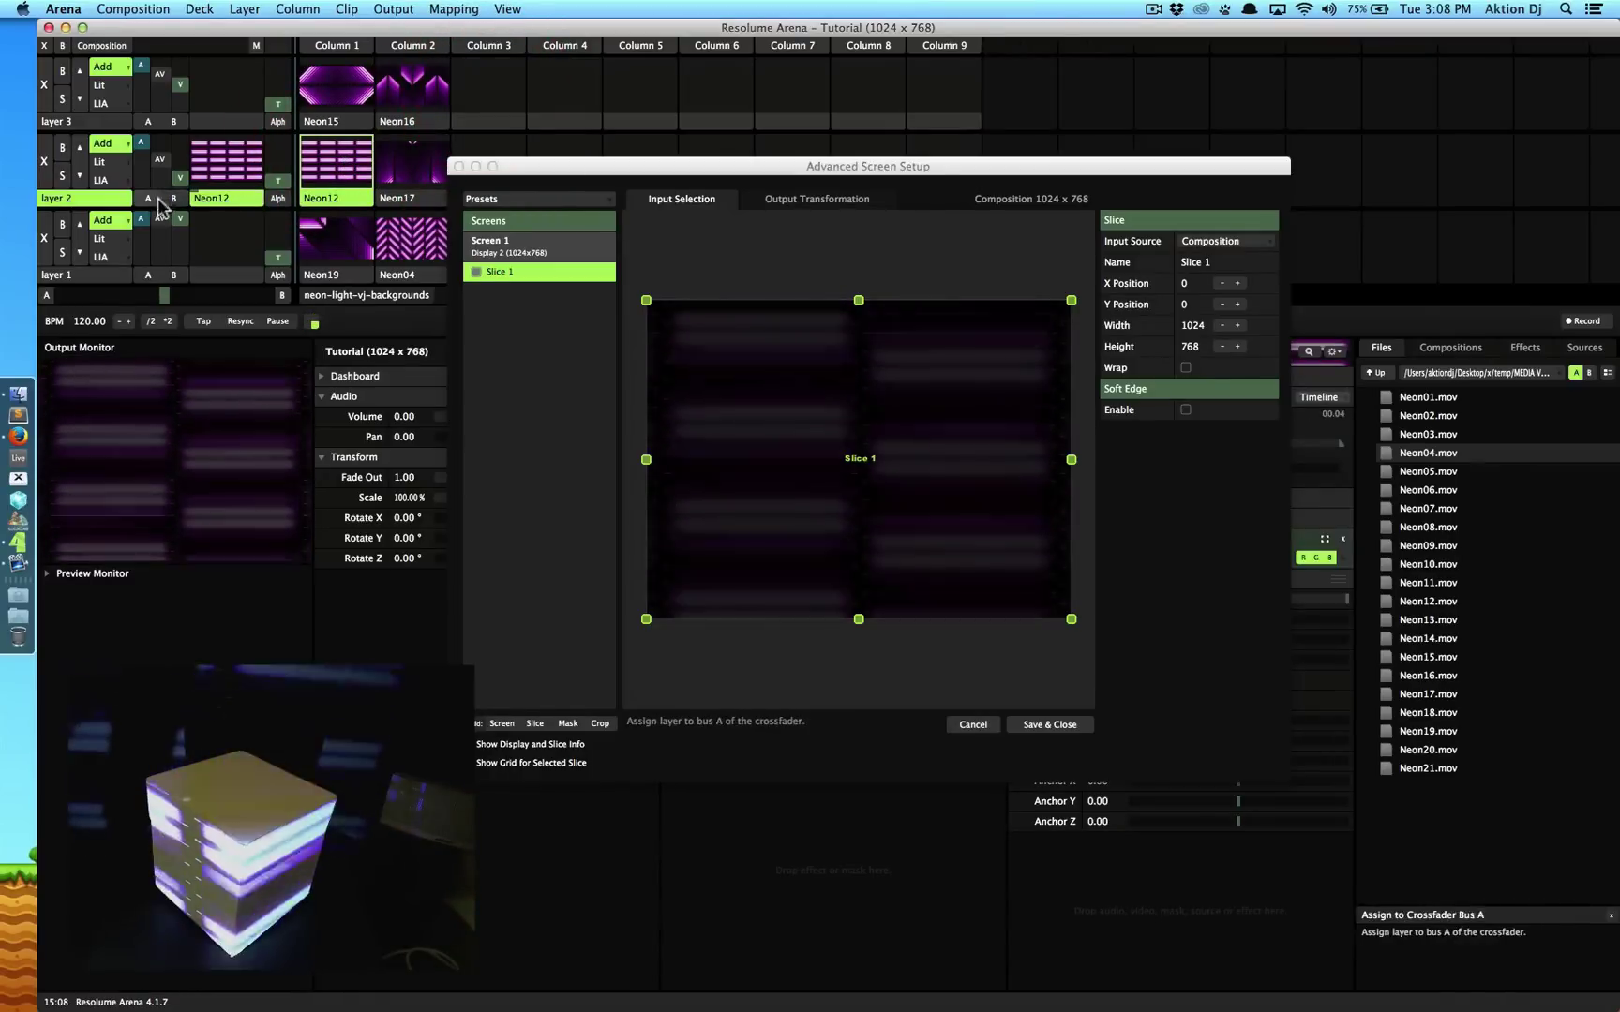
{"action": "left_click_drag", "start_coordinate": [181, 180], "coordinate": [186, 145]}
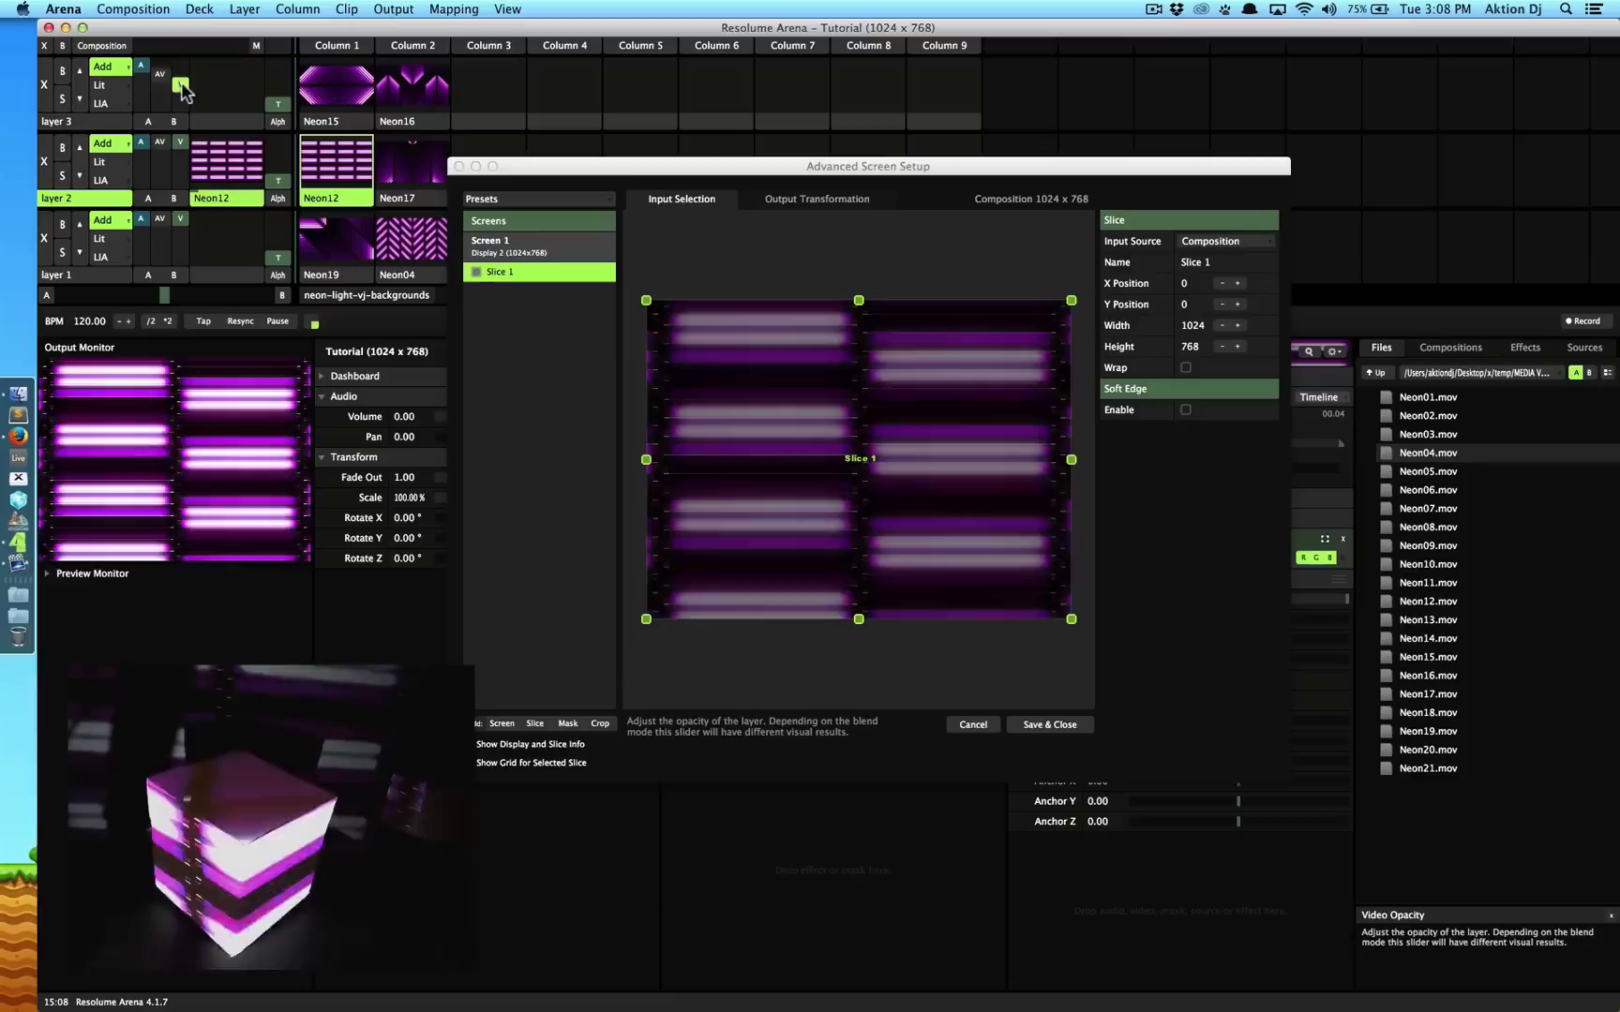
{"action": "left_click", "coordinate": [180, 64]}
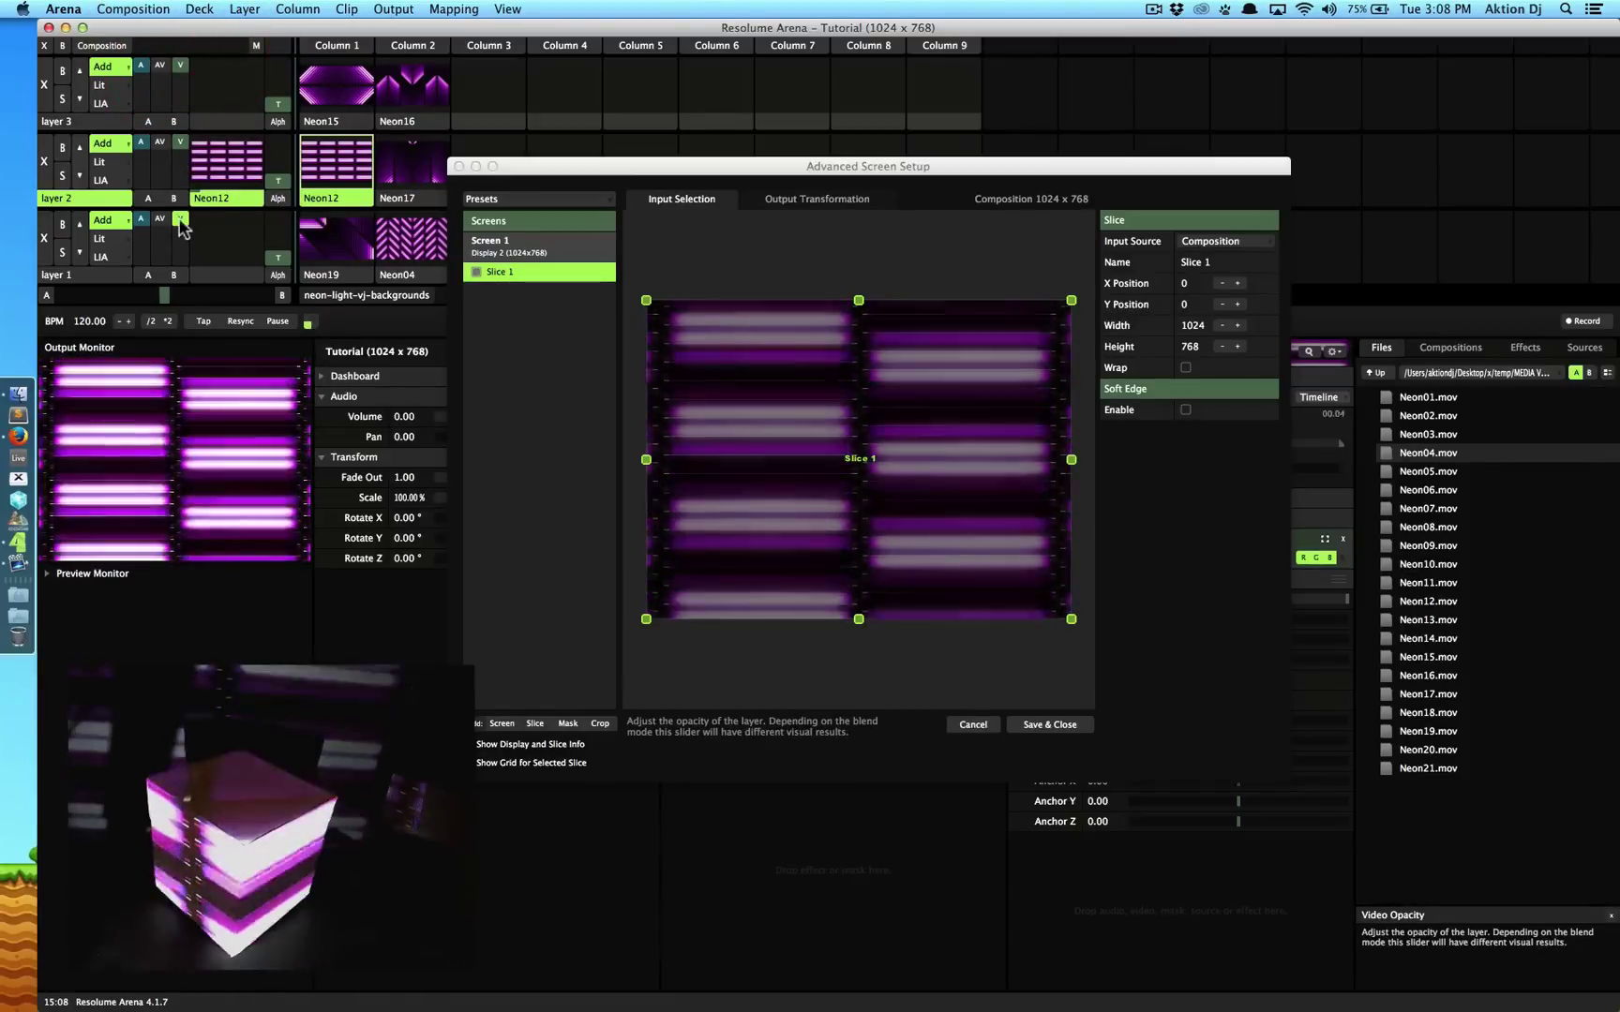
{"action": "left_click_drag", "start_coordinate": [532, 174], "coordinate": [574, 8]}
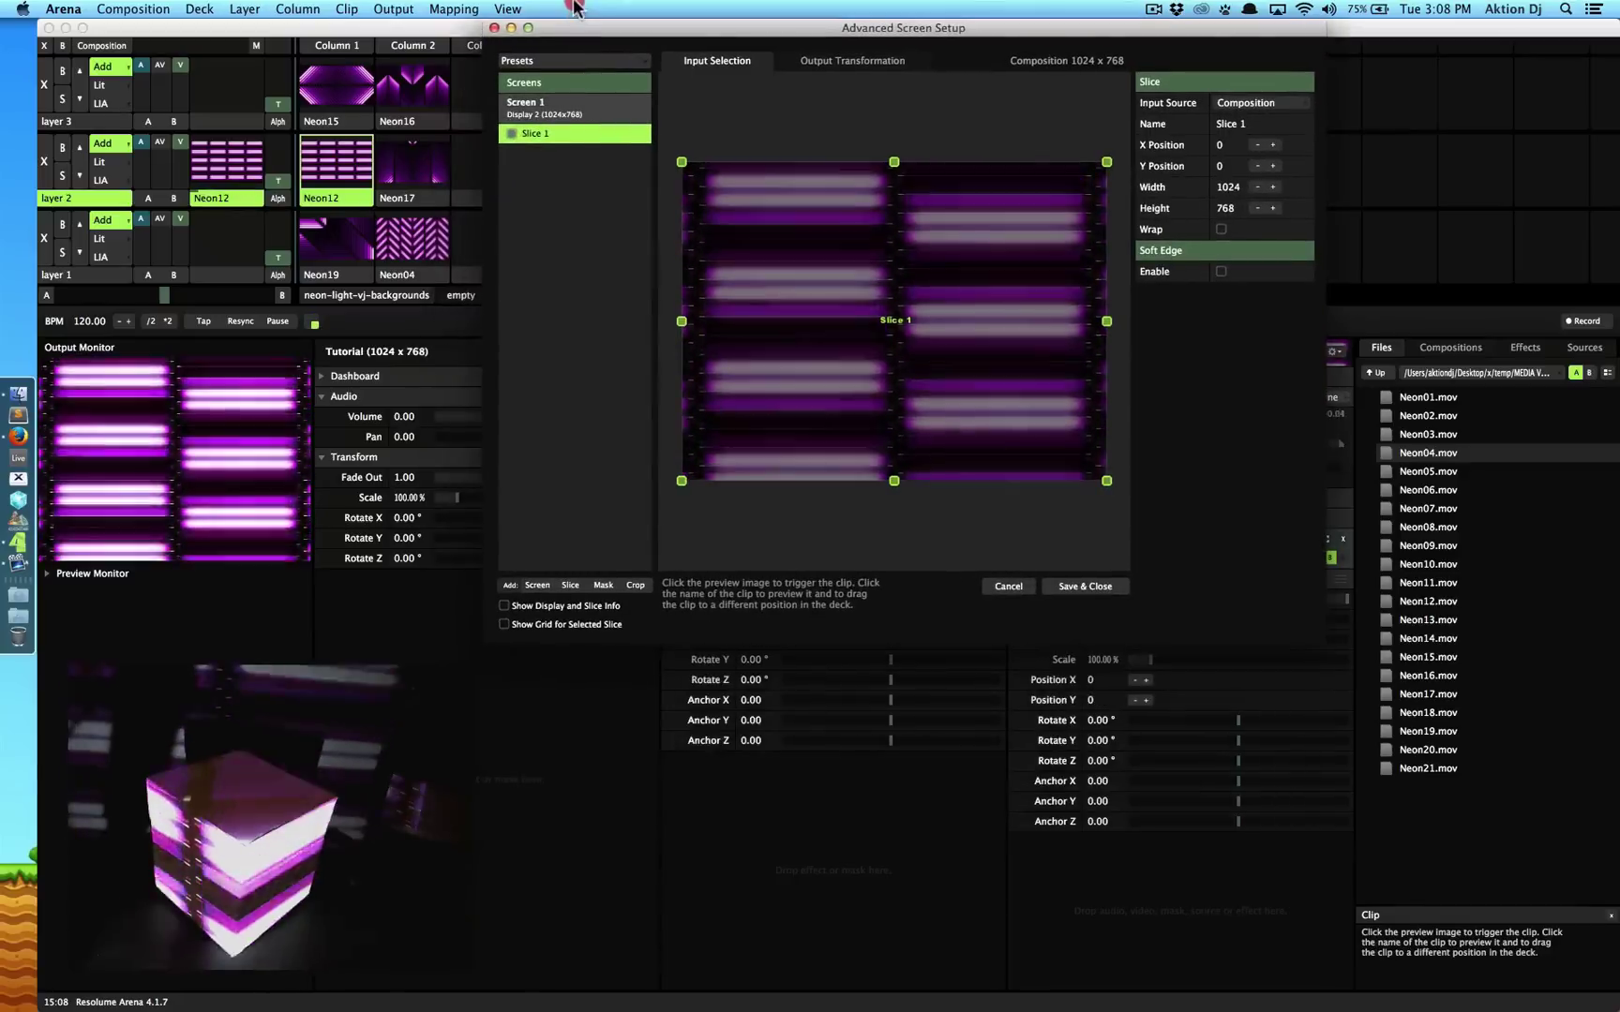
{"action": "left_click", "coordinate": [317, 175]}
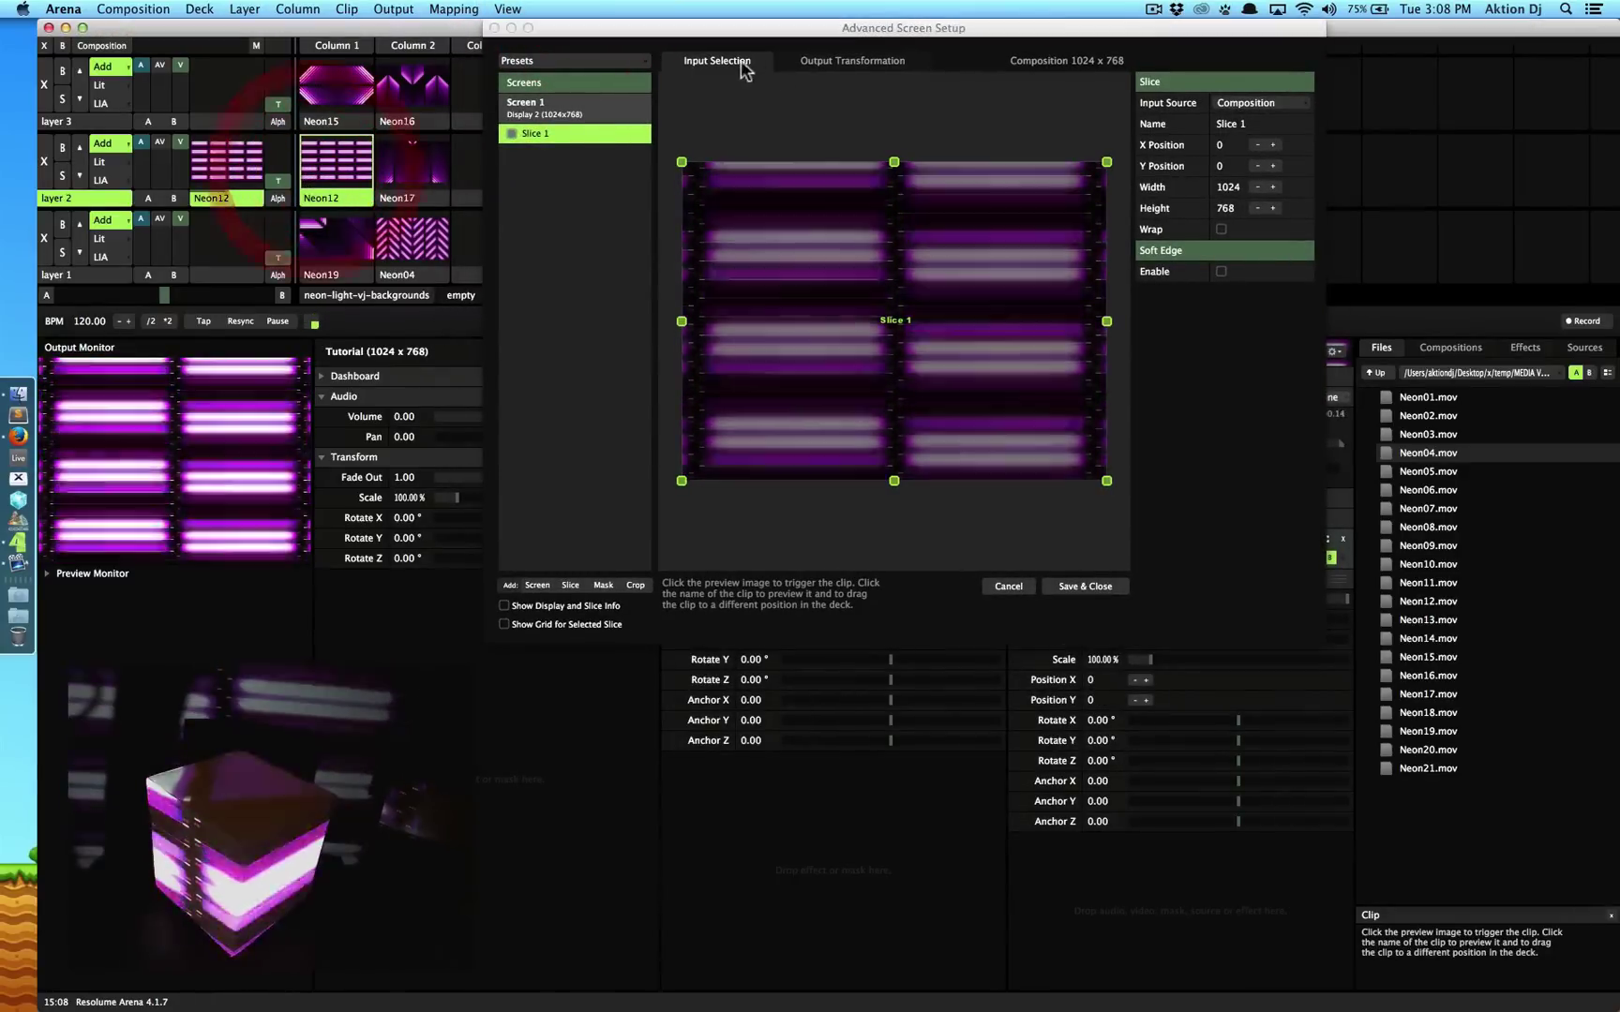
{"action": "left_click", "coordinate": [730, 64]}
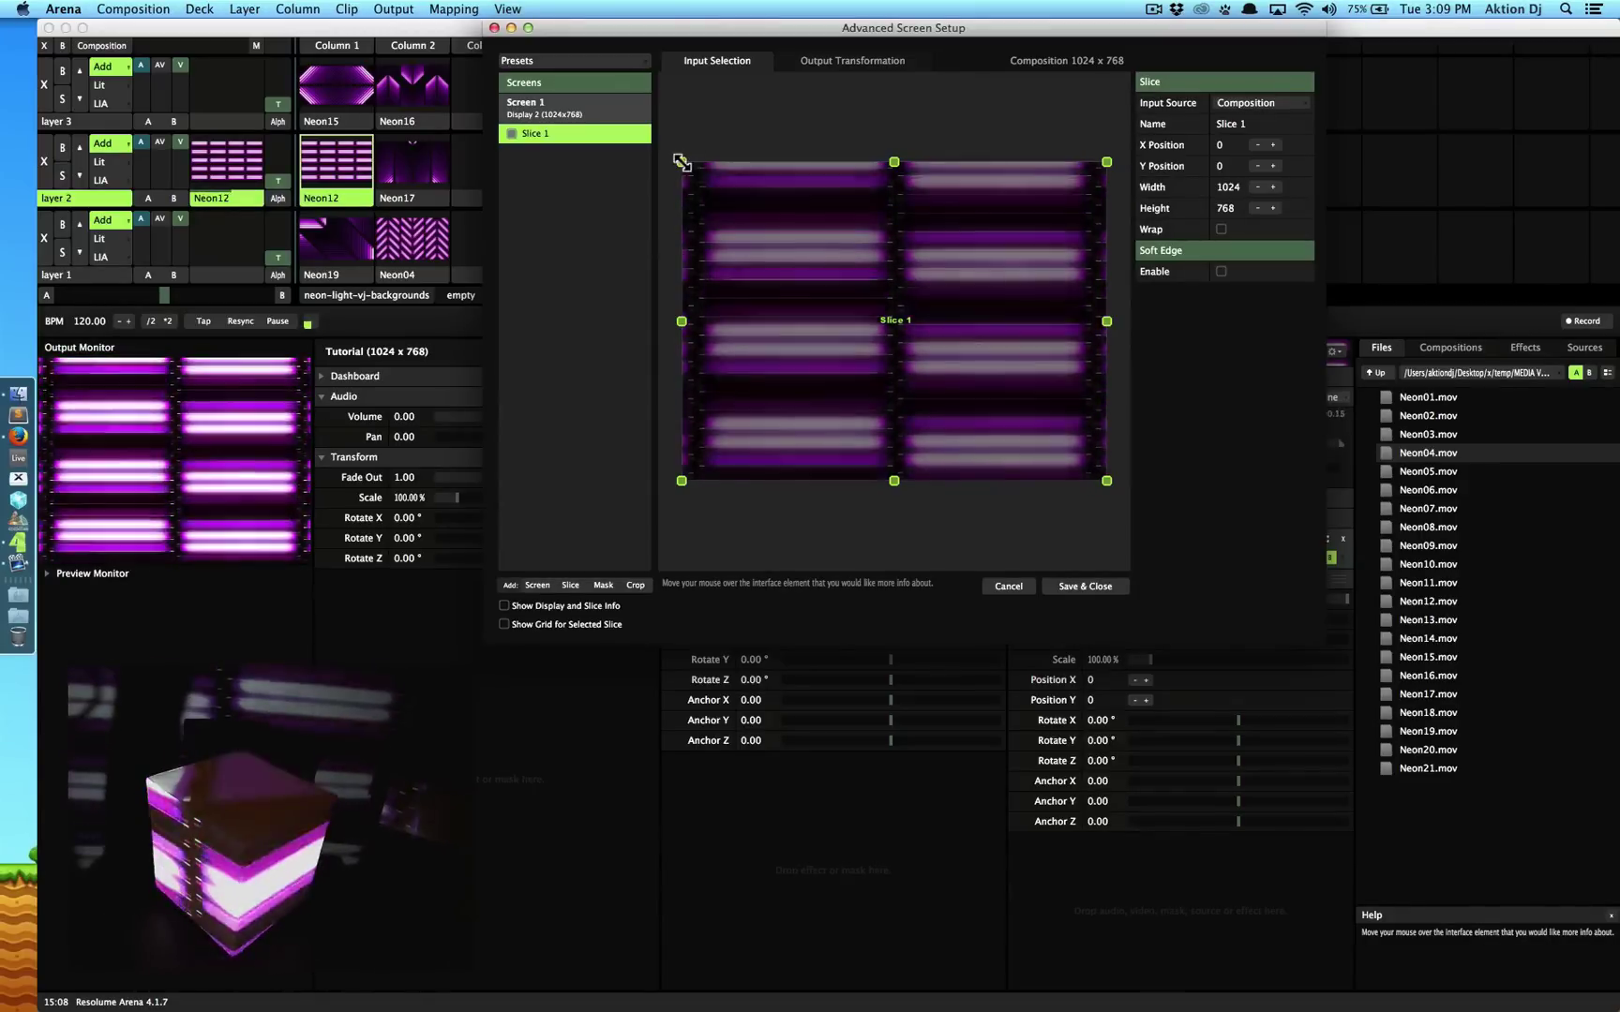
Crop Slice 1's input to the lower-right region: X 520, Y 394, 480 x 374
{"action": "mouse_move", "coordinate": [691, 166]}
{"action": "left_mouse_down"}
{"action": "mouse_move", "coordinate": [786, 248]}
{"action": "mouse_move", "coordinate": [681, 162]}
{"action": "left_mouse_up"}
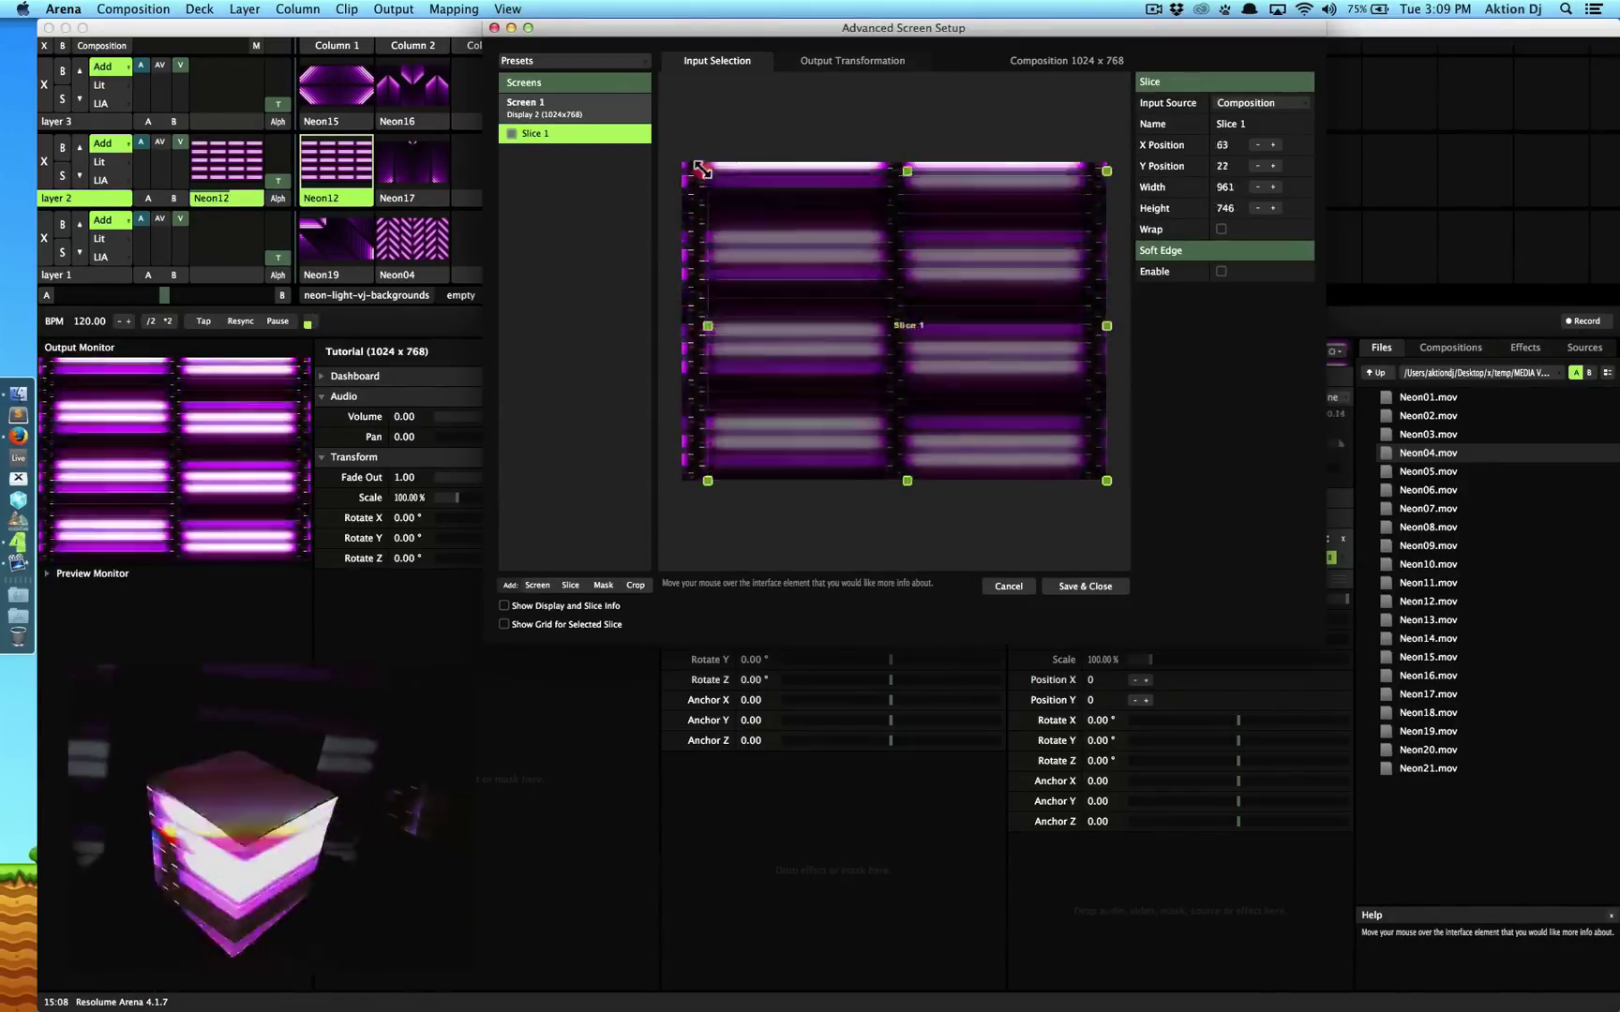
{"action": "left_click", "coordinate": [775, 223]}
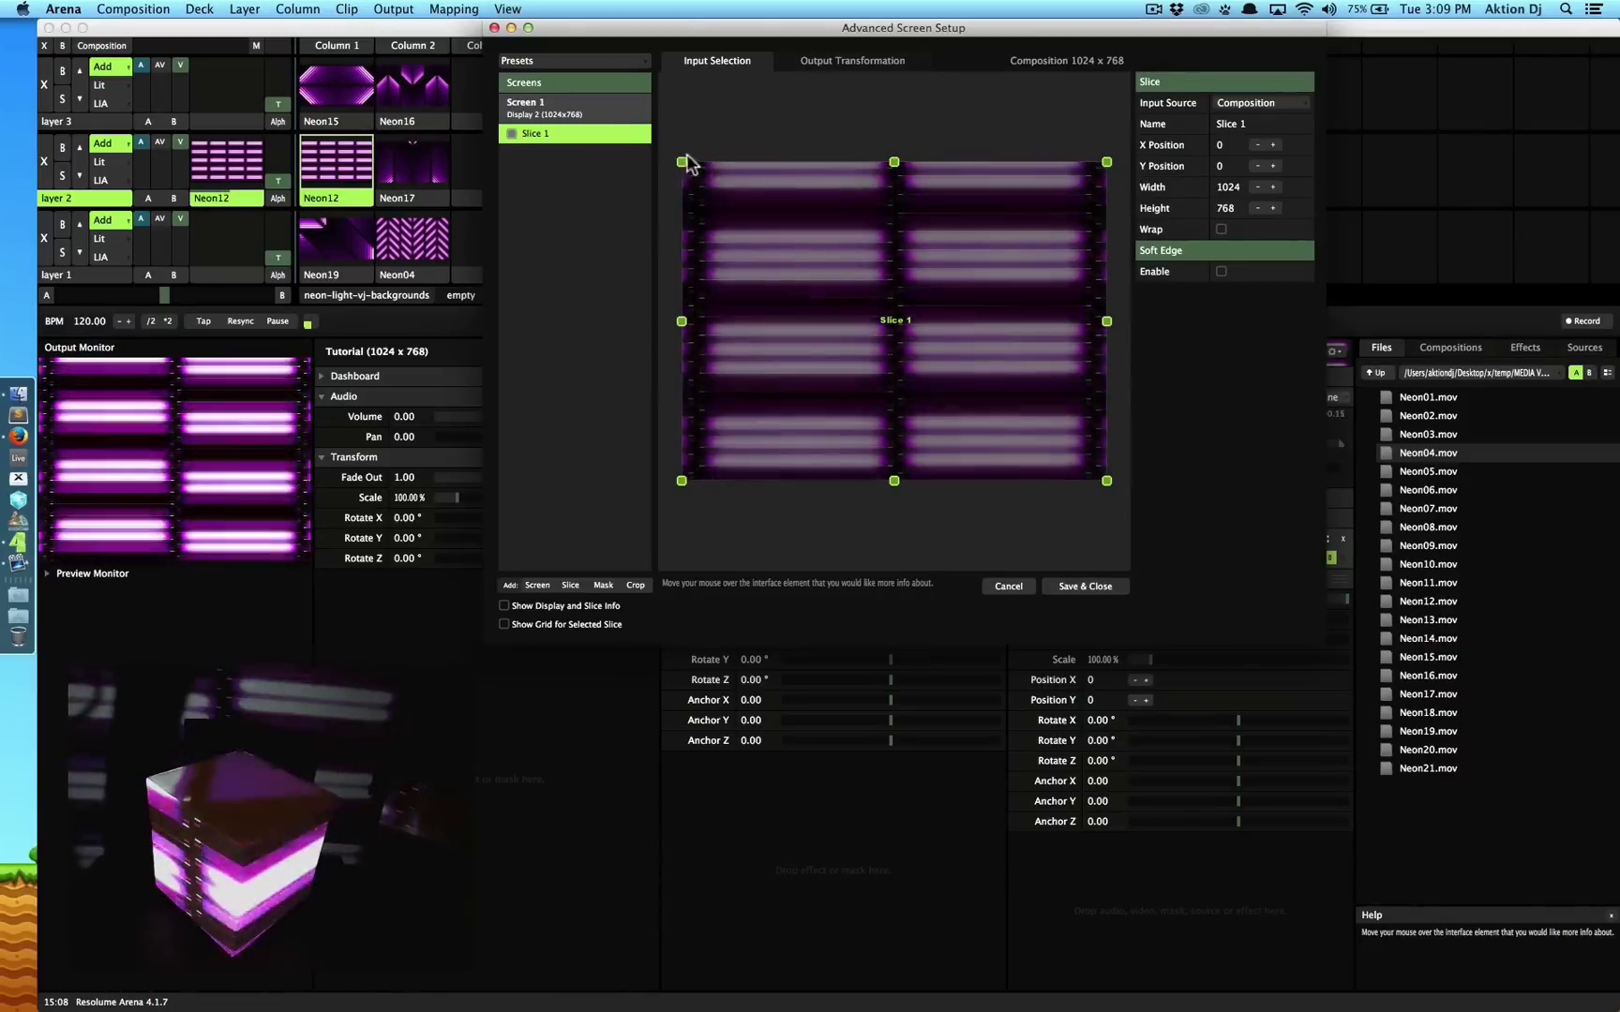
{"action": "left_click_drag", "start_coordinate": [682, 162], "coordinate": [897, 326]}
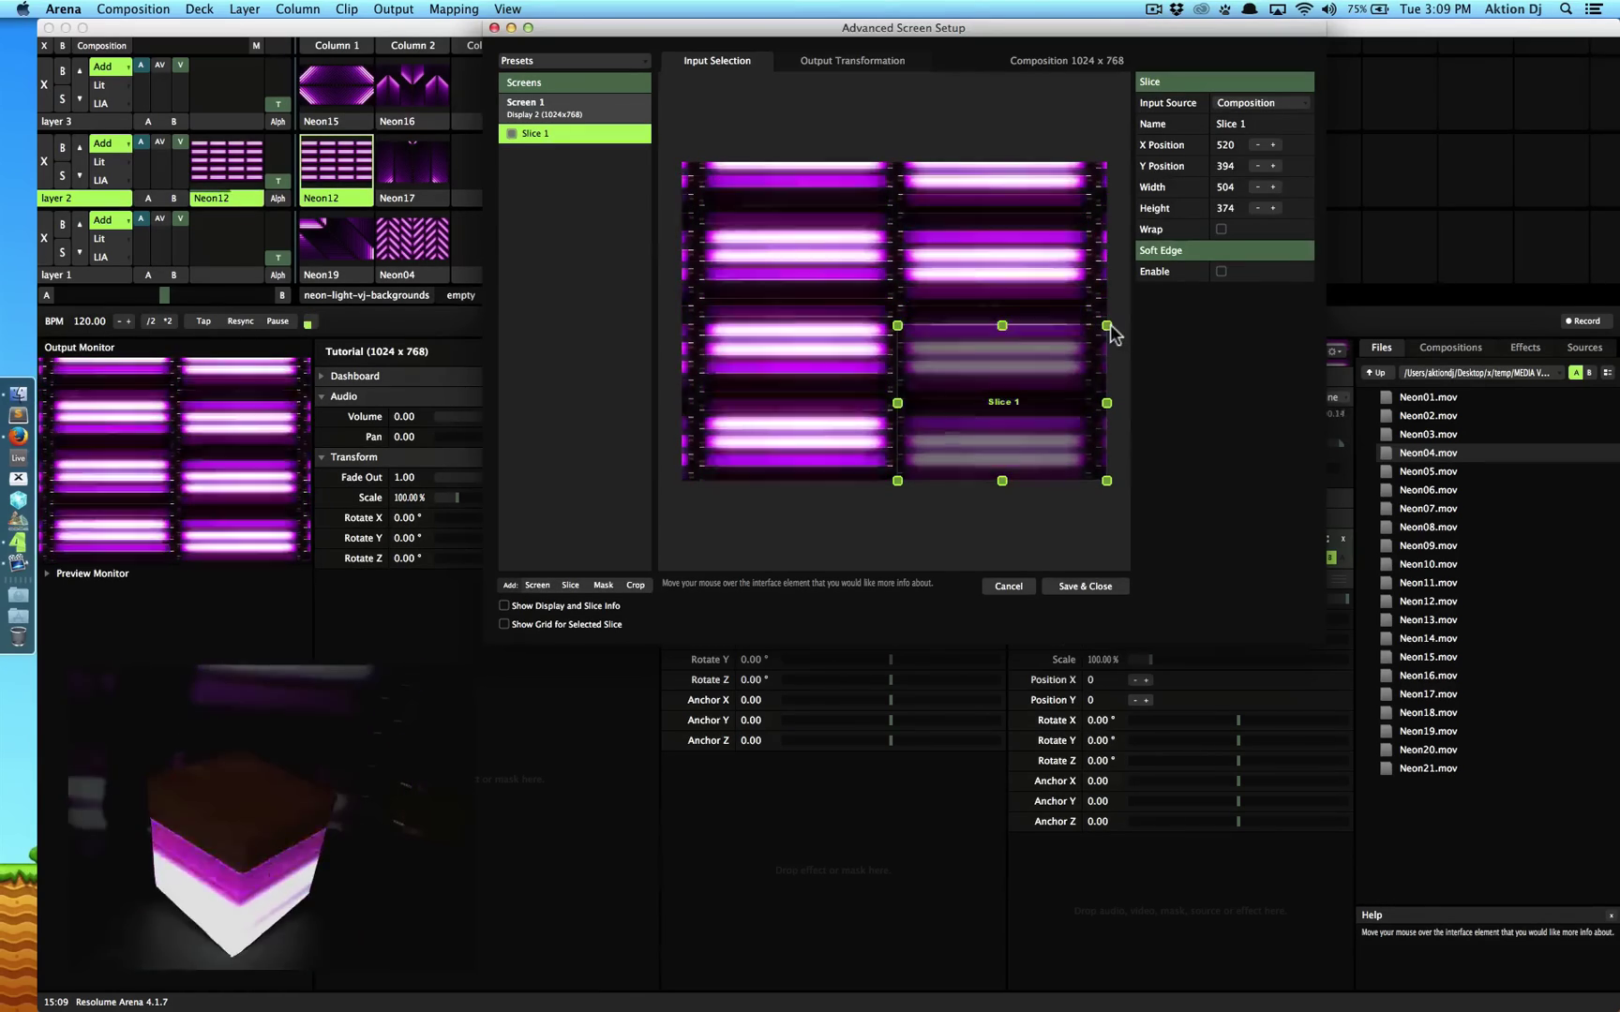
{"action": "left_click_drag", "start_coordinate": [1107, 325], "coordinate": [1096, 325]}
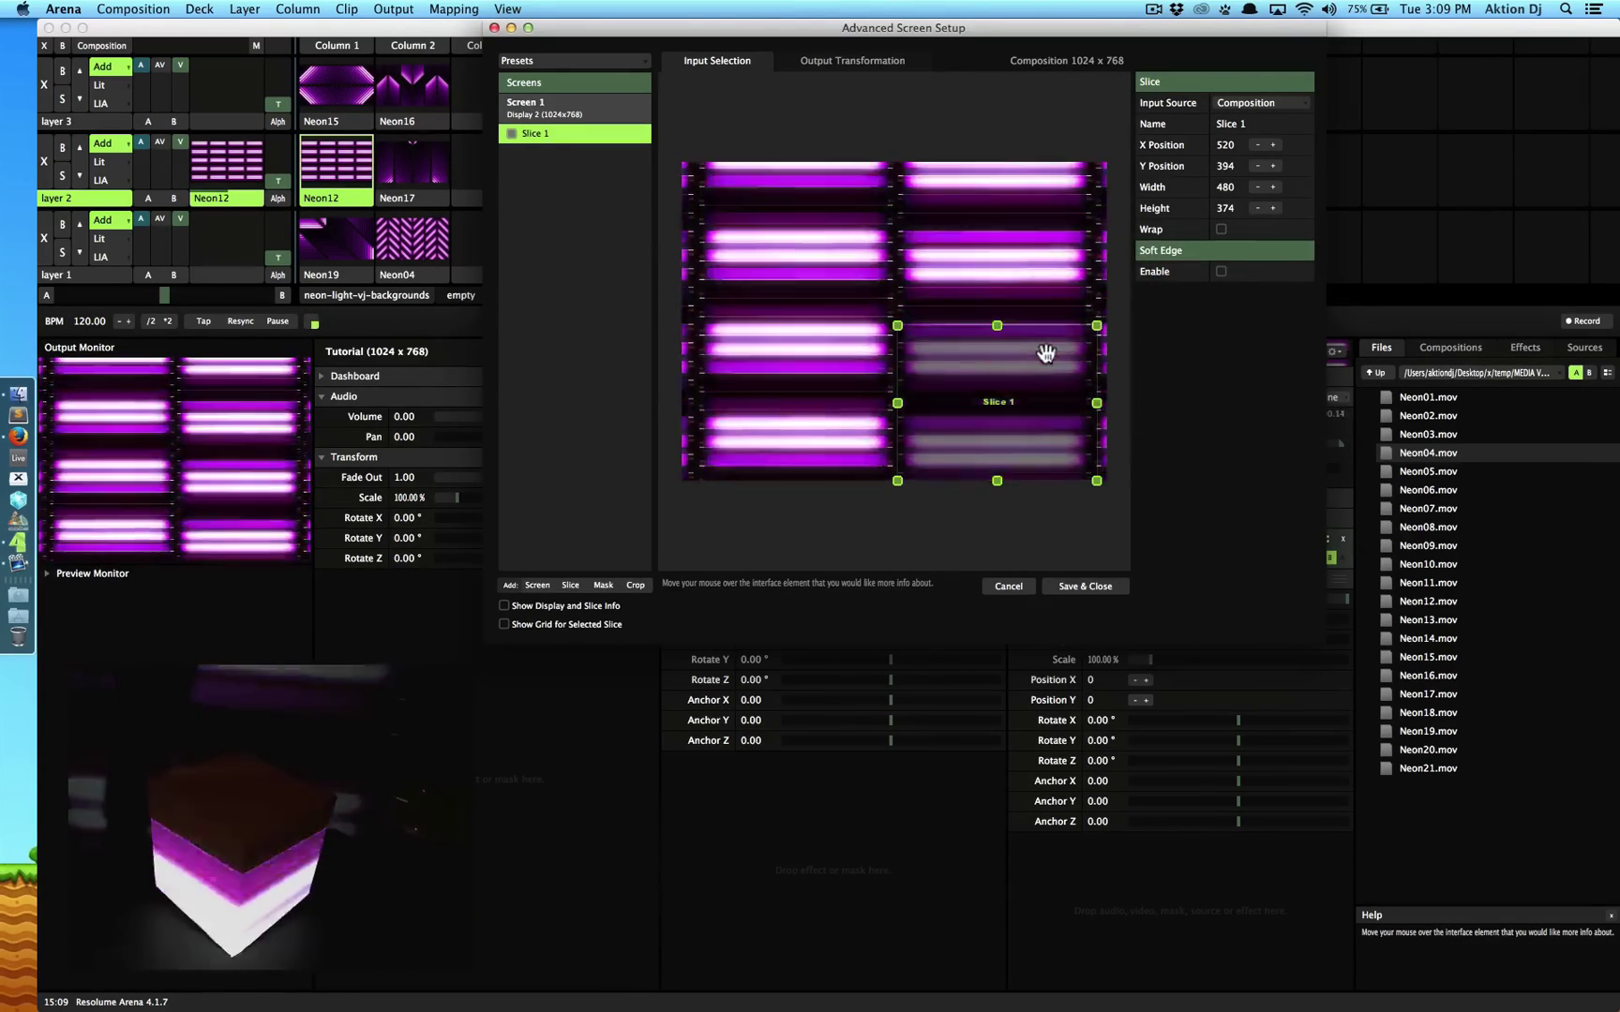
Compare Slice 1's input area and output warp, ending on the Output Transformation view
{"action": "left_click", "coordinate": [833, 62]}
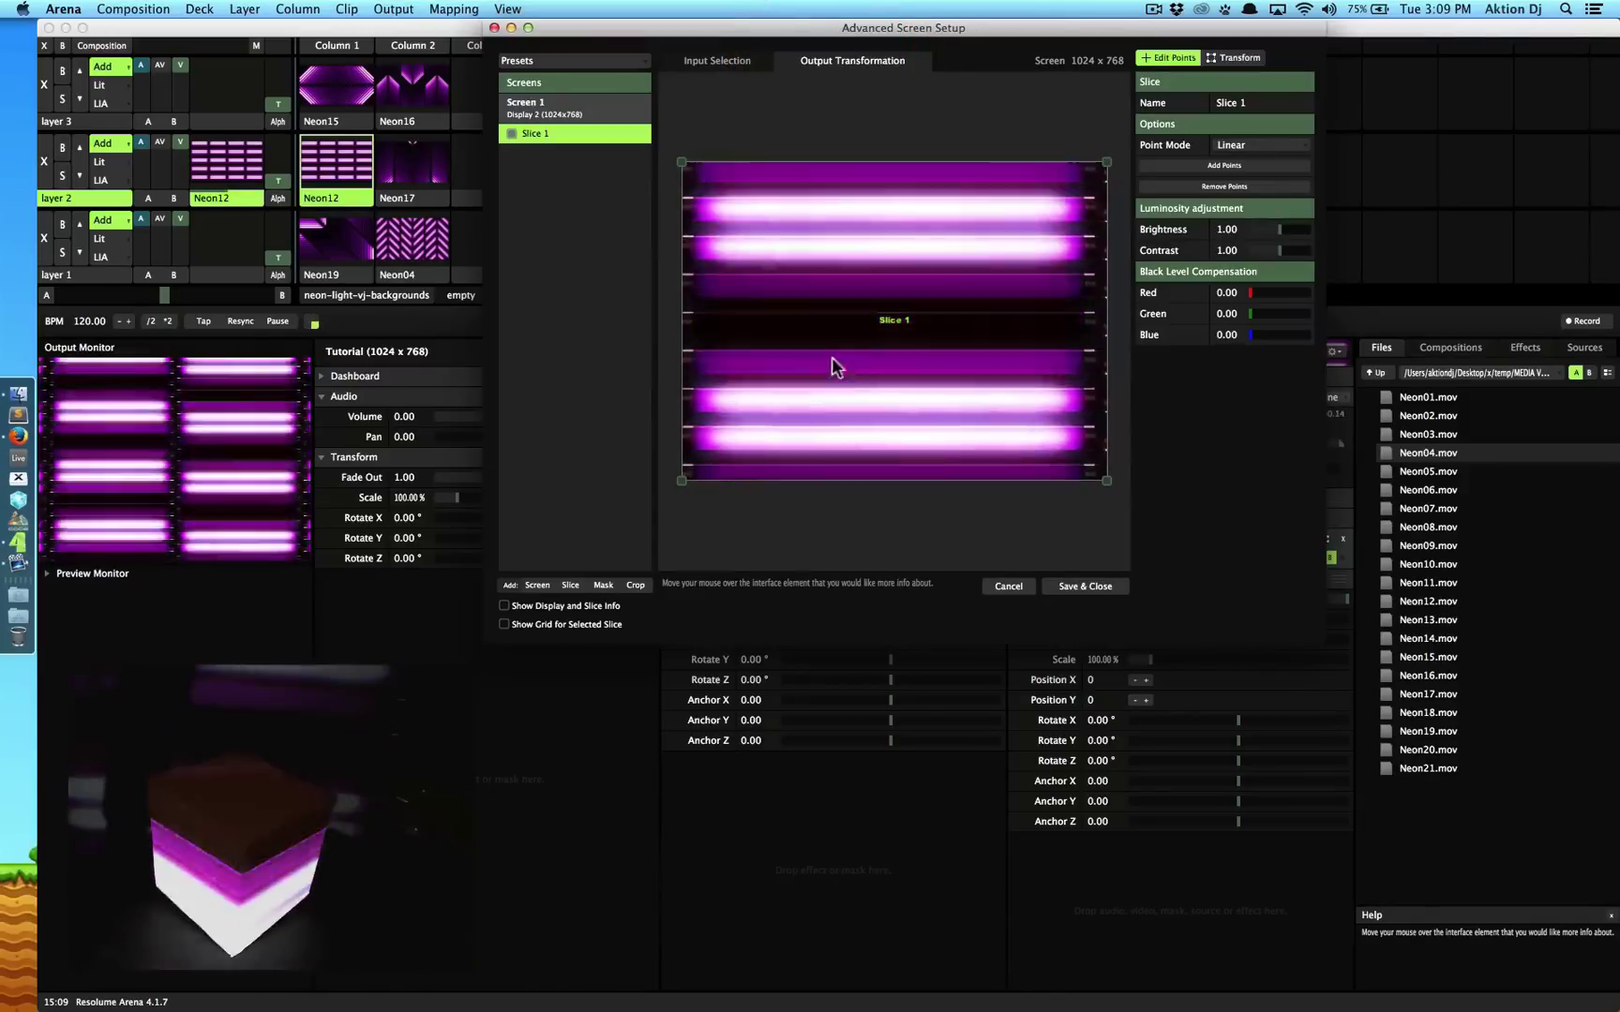
{"action": "left_click", "coordinate": [727, 52]}
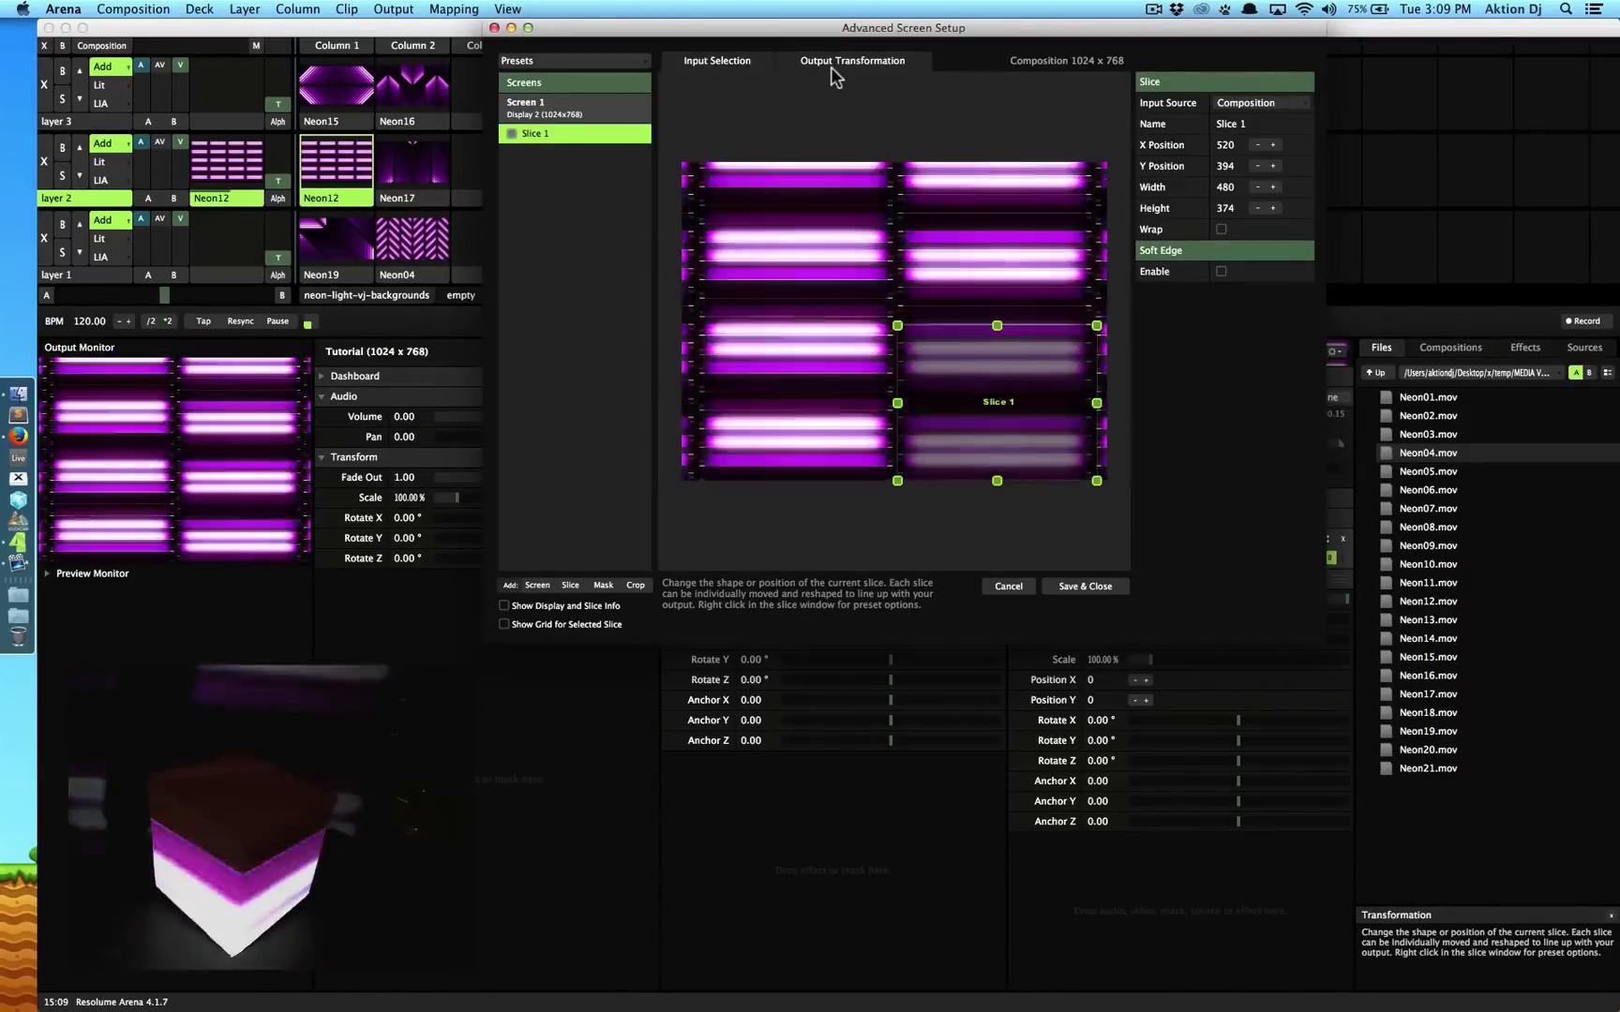
{"action": "left_click", "coordinate": [717, 60]}
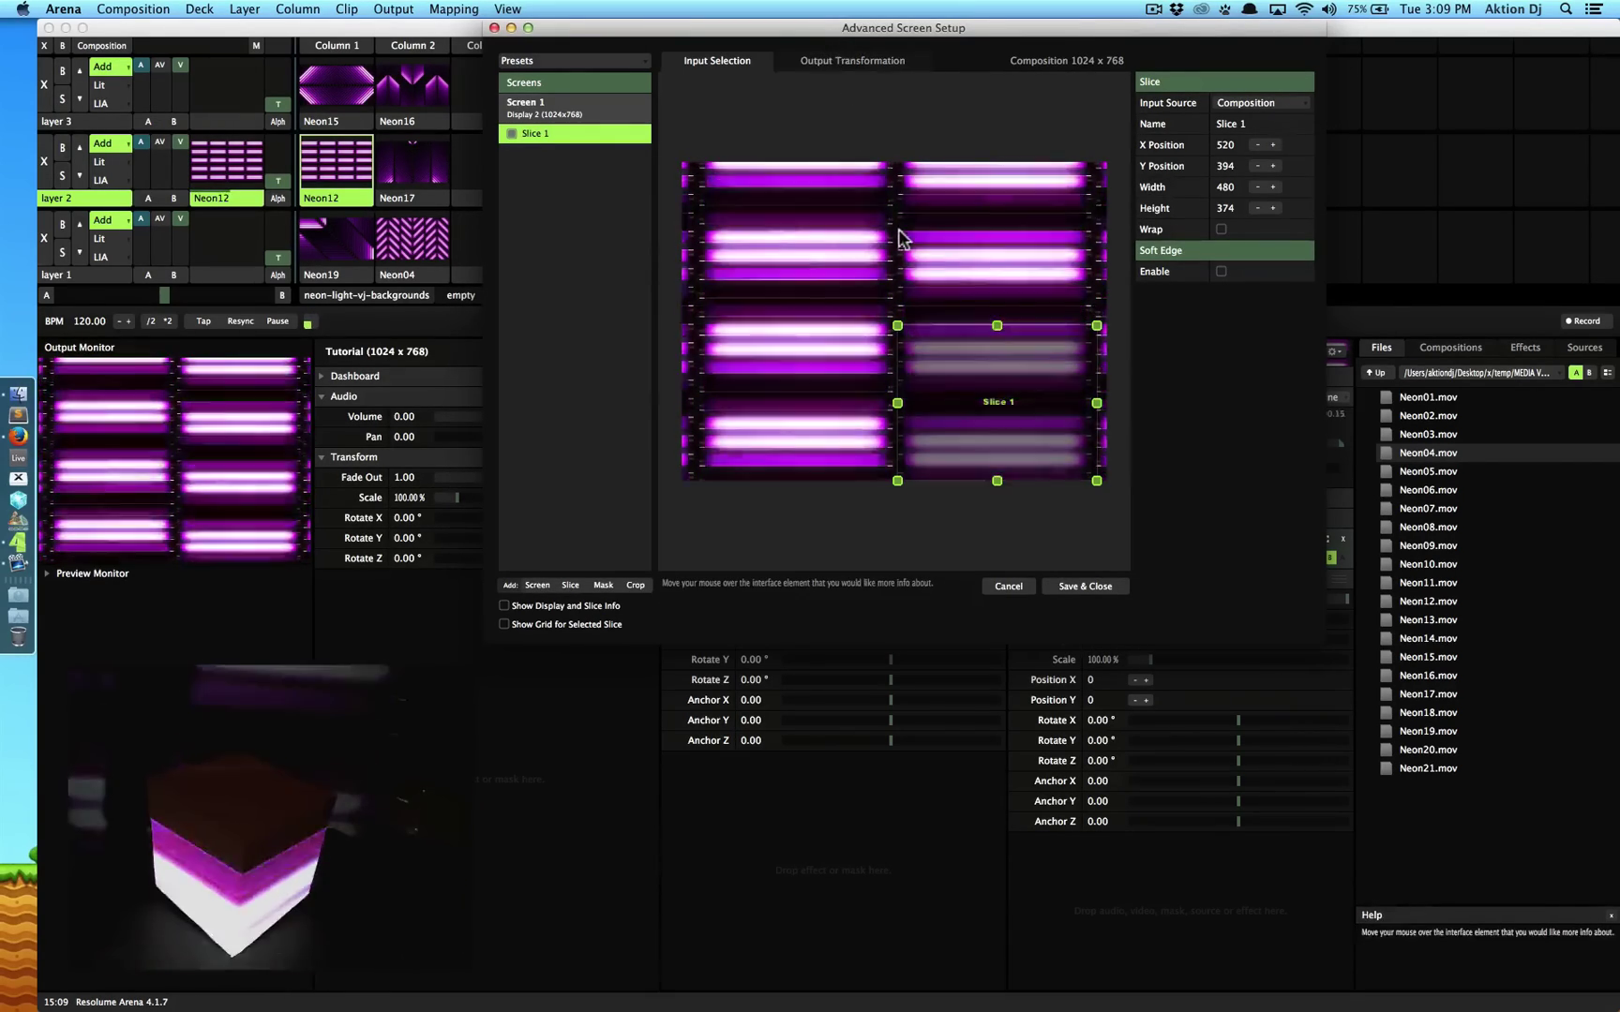
{"action": "left_click", "coordinate": [839, 51]}
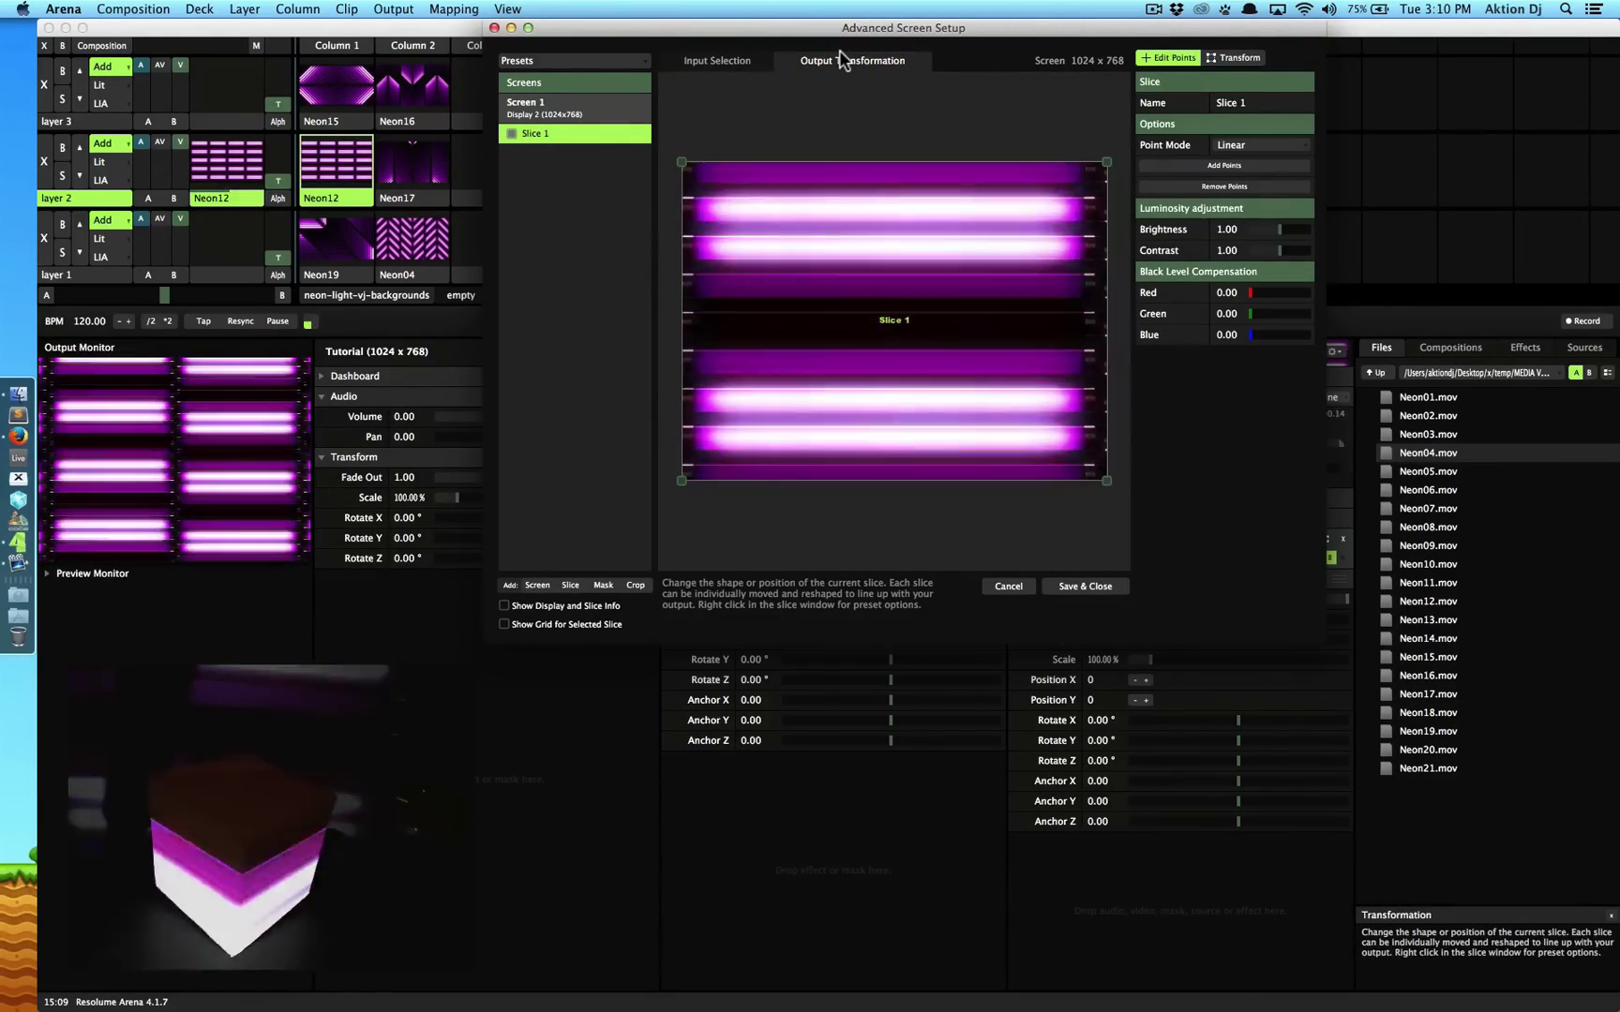
Drag Slice 1's four corners inward onto the cube face, fine-tune with arrow-key nudges, then deselect
{"action": "left_click", "coordinate": [681, 161]}
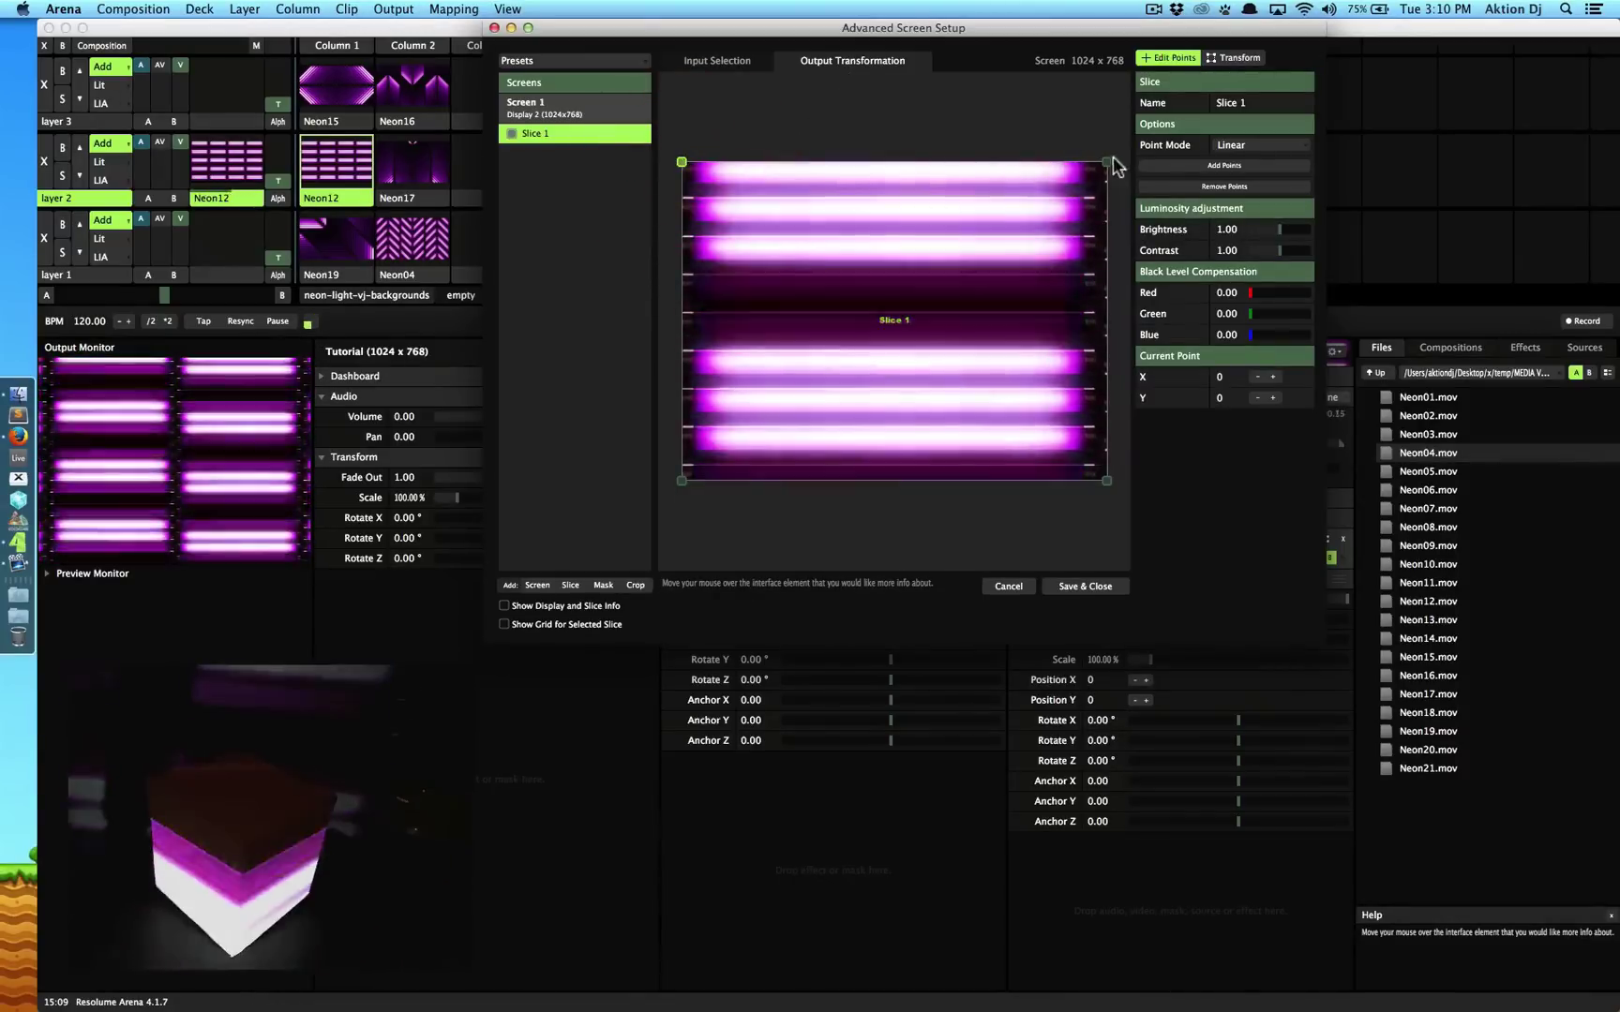
{"action": "left_click", "coordinate": [1107, 161]}
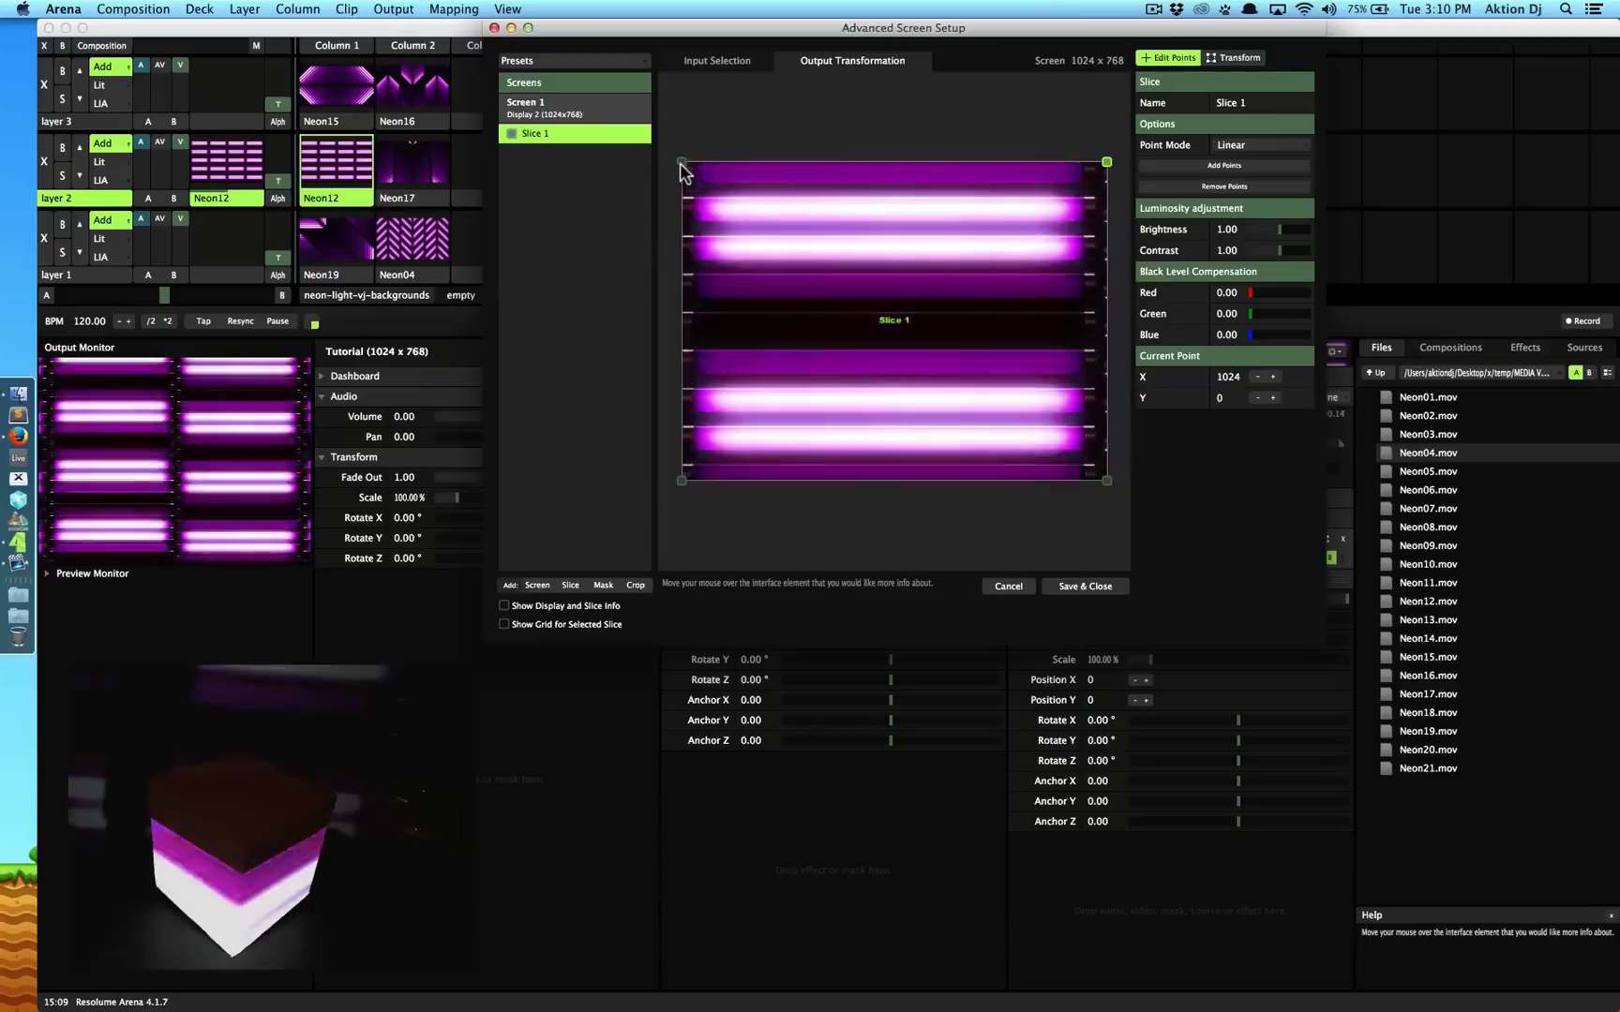
{"action": "mouse_move", "coordinate": [681, 162]}
{"action": "left_mouse_down"}
{"action": "mouse_move", "coordinate": [740, 220]}
{"action": "mouse_move", "coordinate": [783, 225]}
{"action": "mouse_move", "coordinate": [715, 202]}
{"action": "mouse_move", "coordinate": [681, 163]}
{"action": "left_mouse_up"}
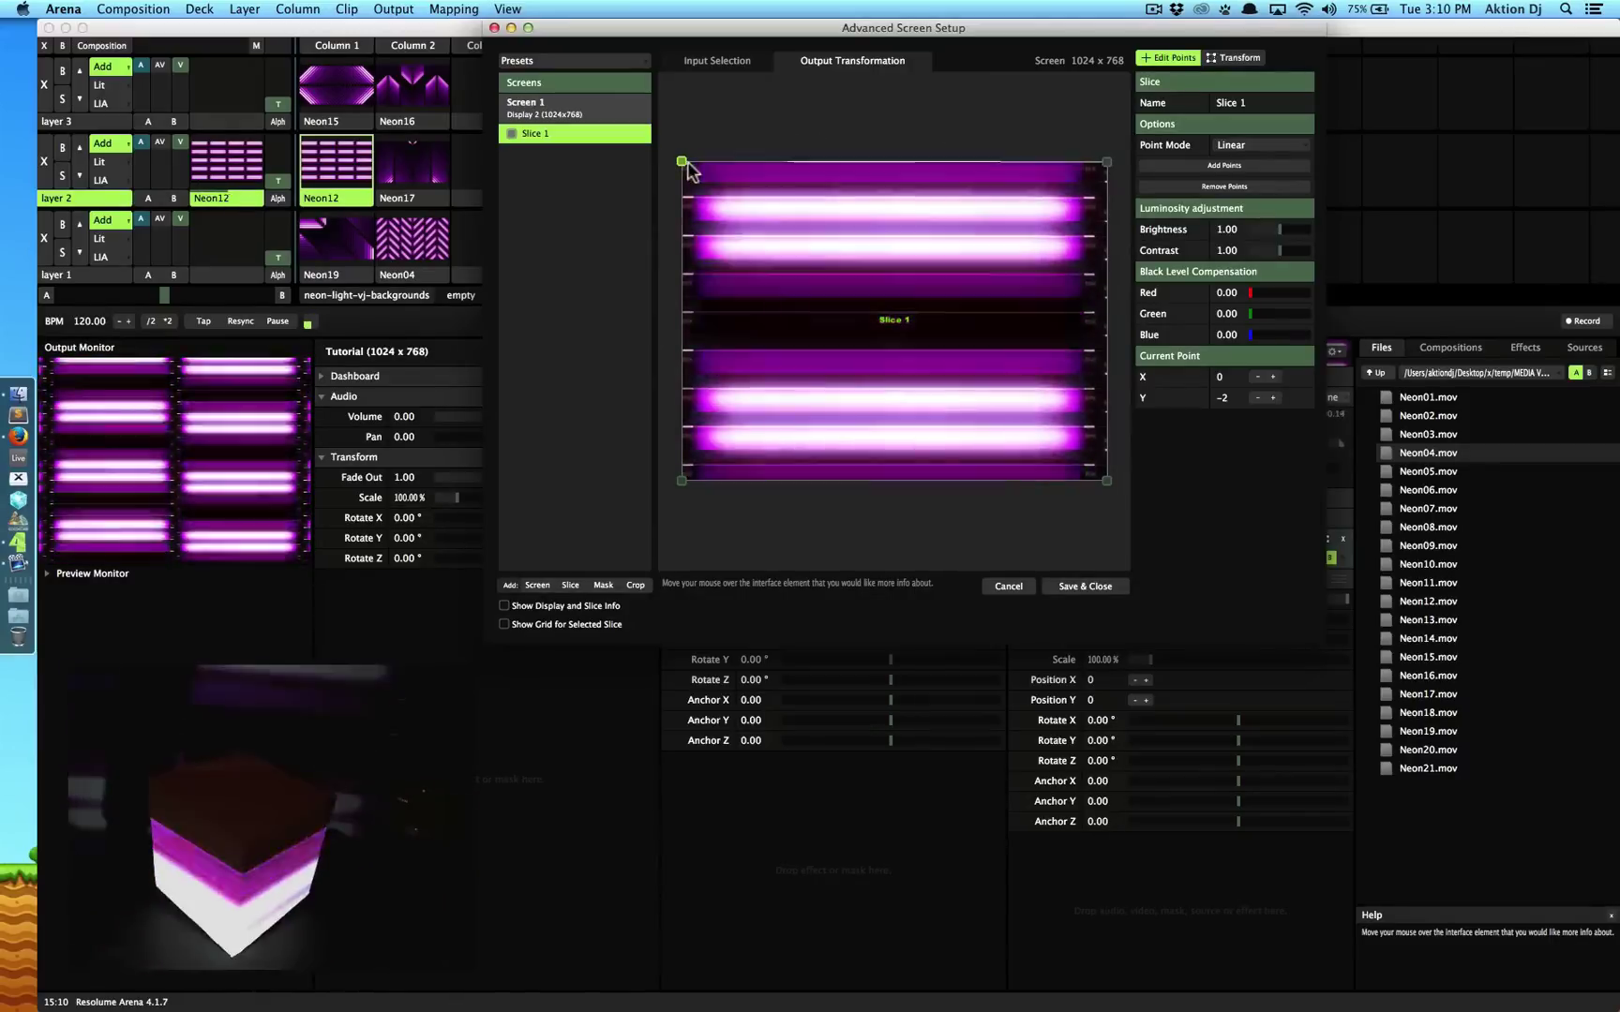
{"action": "left_click_drag", "start_coordinate": [681, 162], "coordinate": [810, 242]}
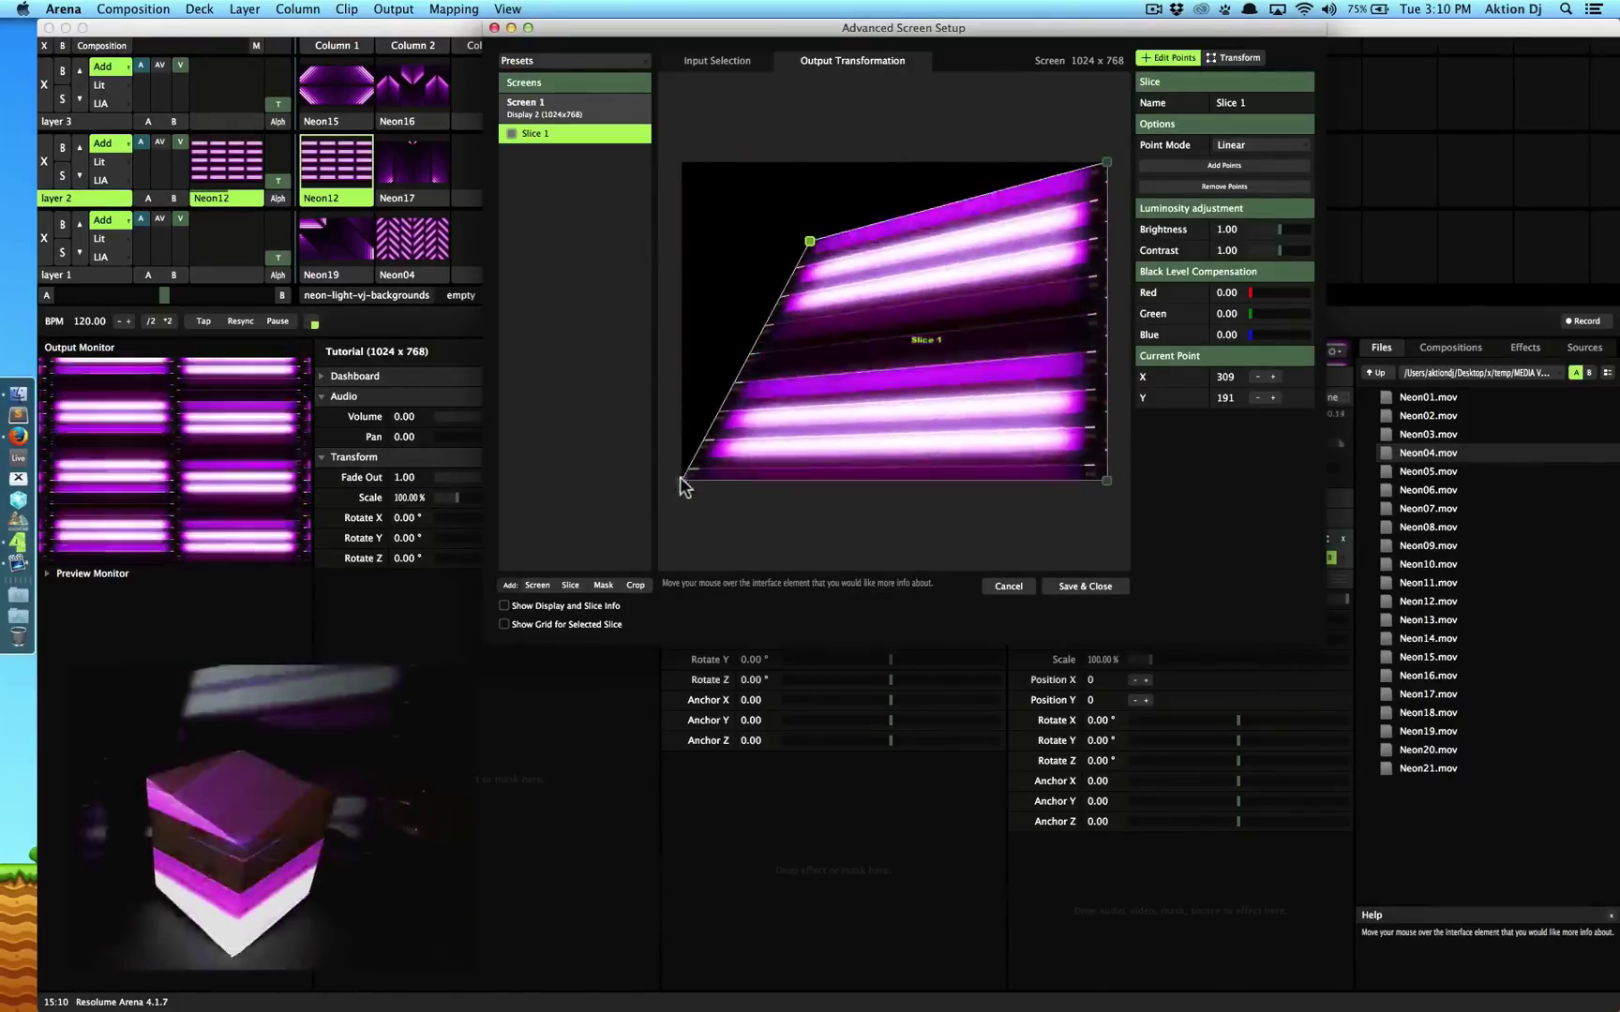
{"action": "left_click_drag", "start_coordinate": [680, 478], "coordinate": [852, 363]}
{"action": "left_click_drag", "start_coordinate": [1107, 163], "coordinate": [951, 277]}
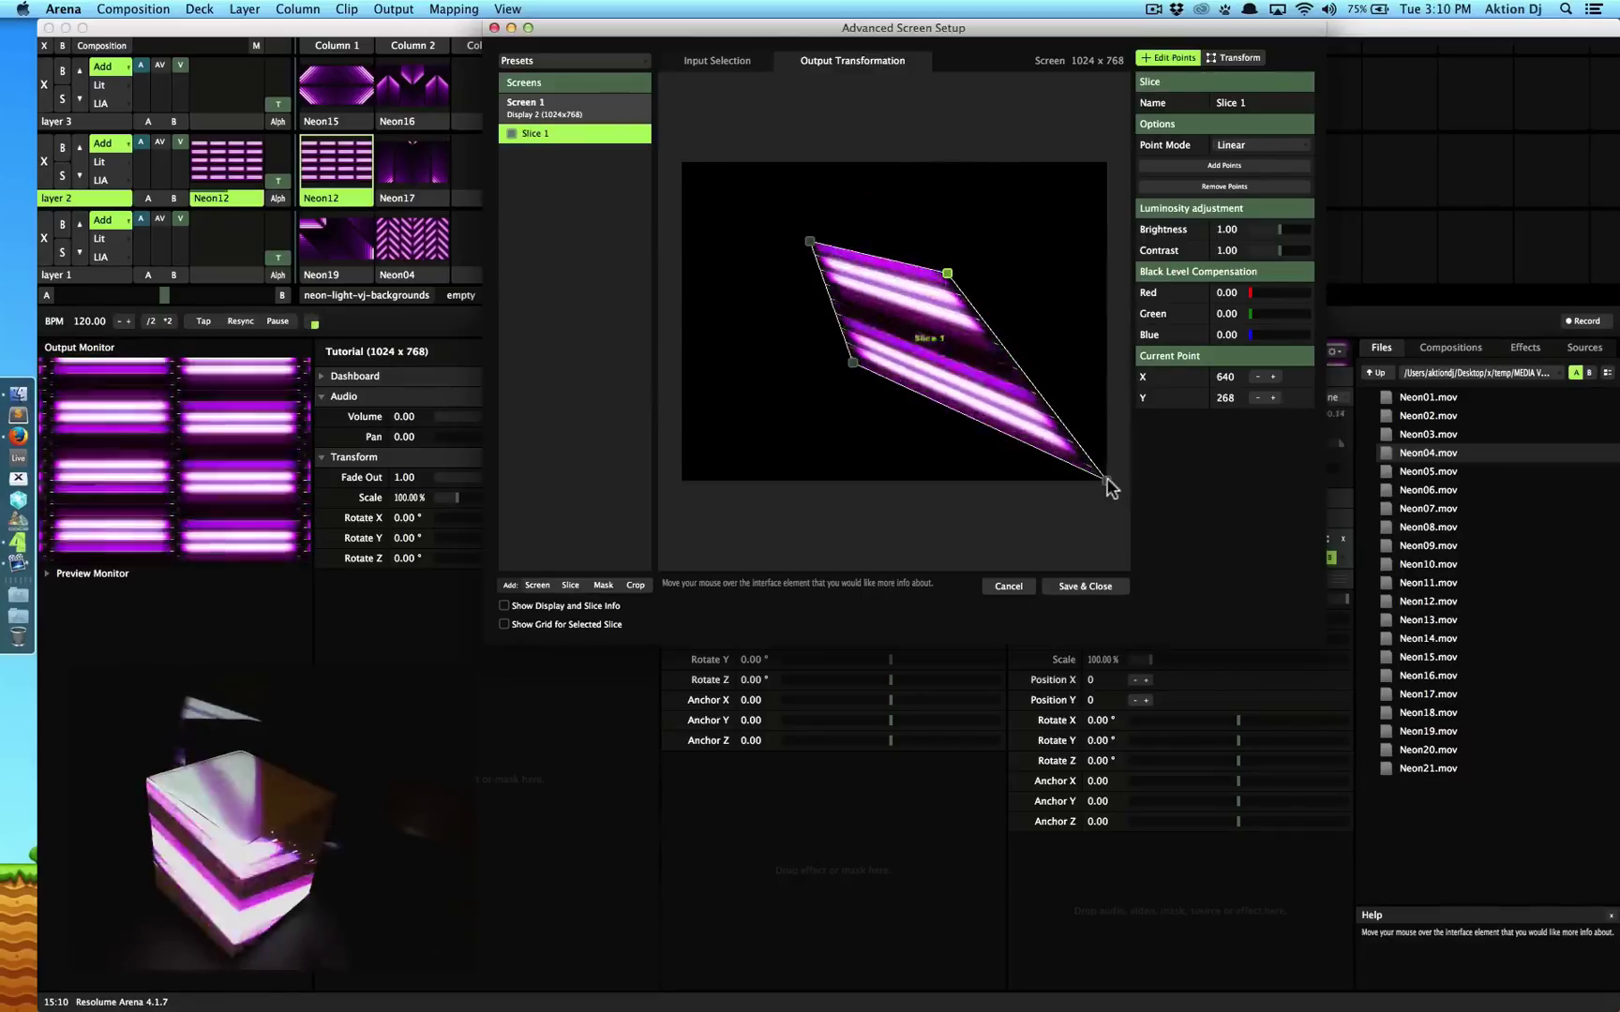
{"action": "left_click_drag", "start_coordinate": [1107, 480], "coordinate": [1043, 422]}
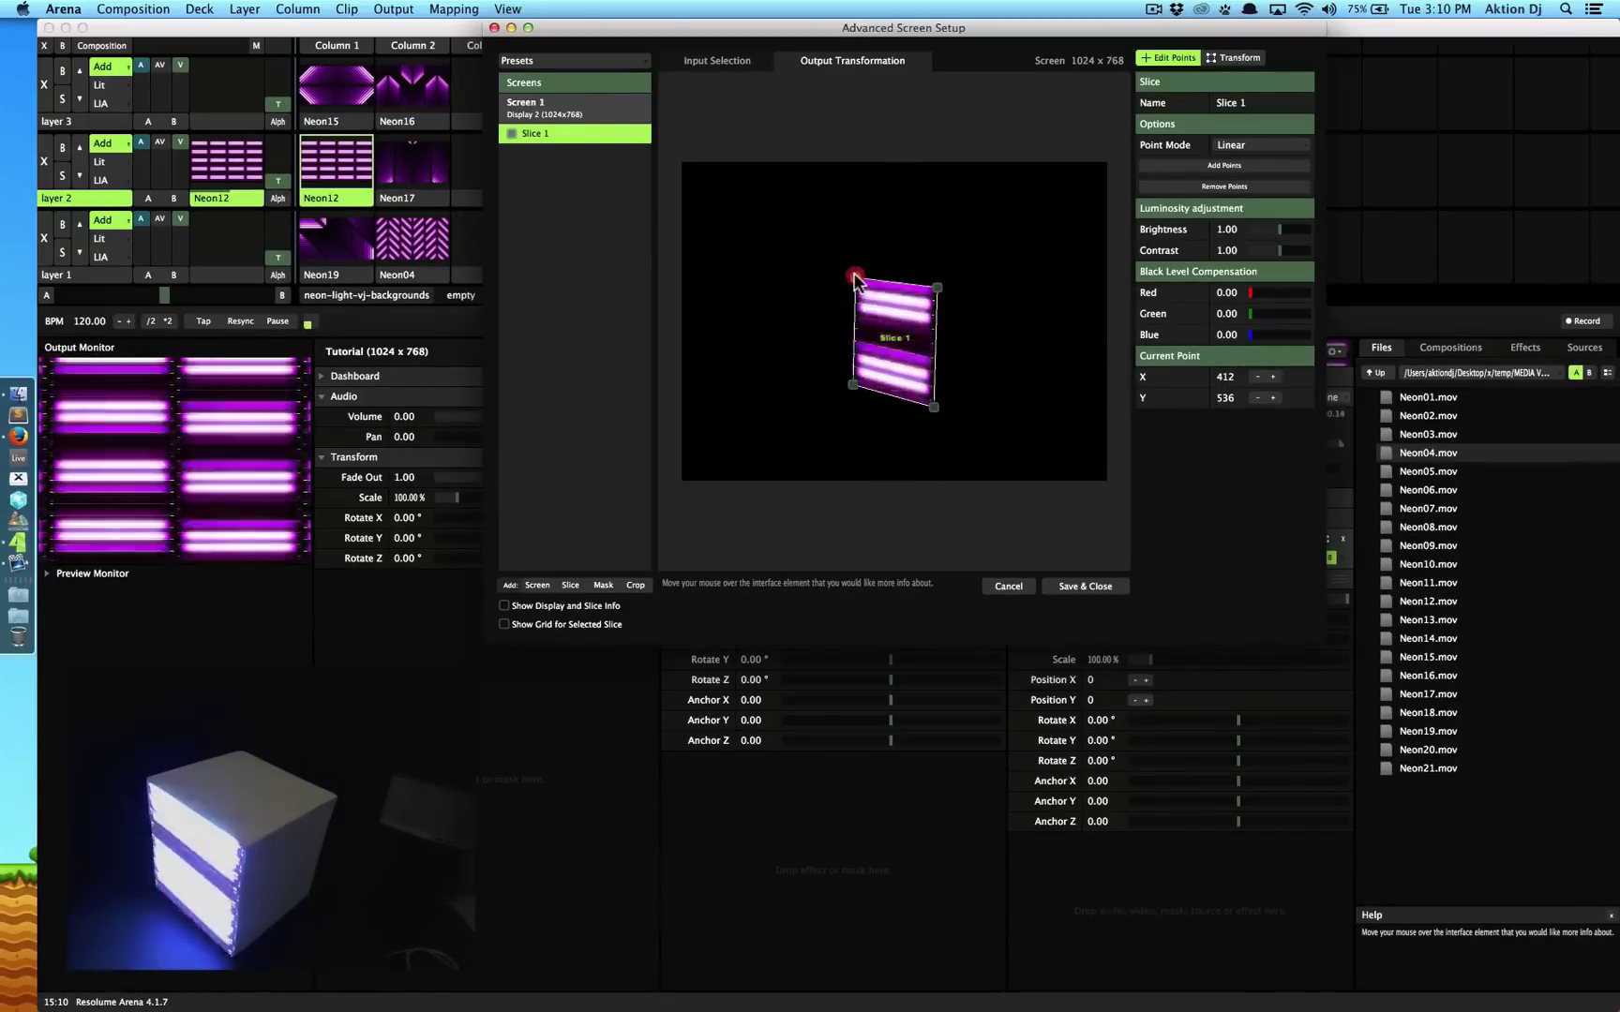
{"action": "key", "text": "Left"}
{"action": "key", "text": "Left"}
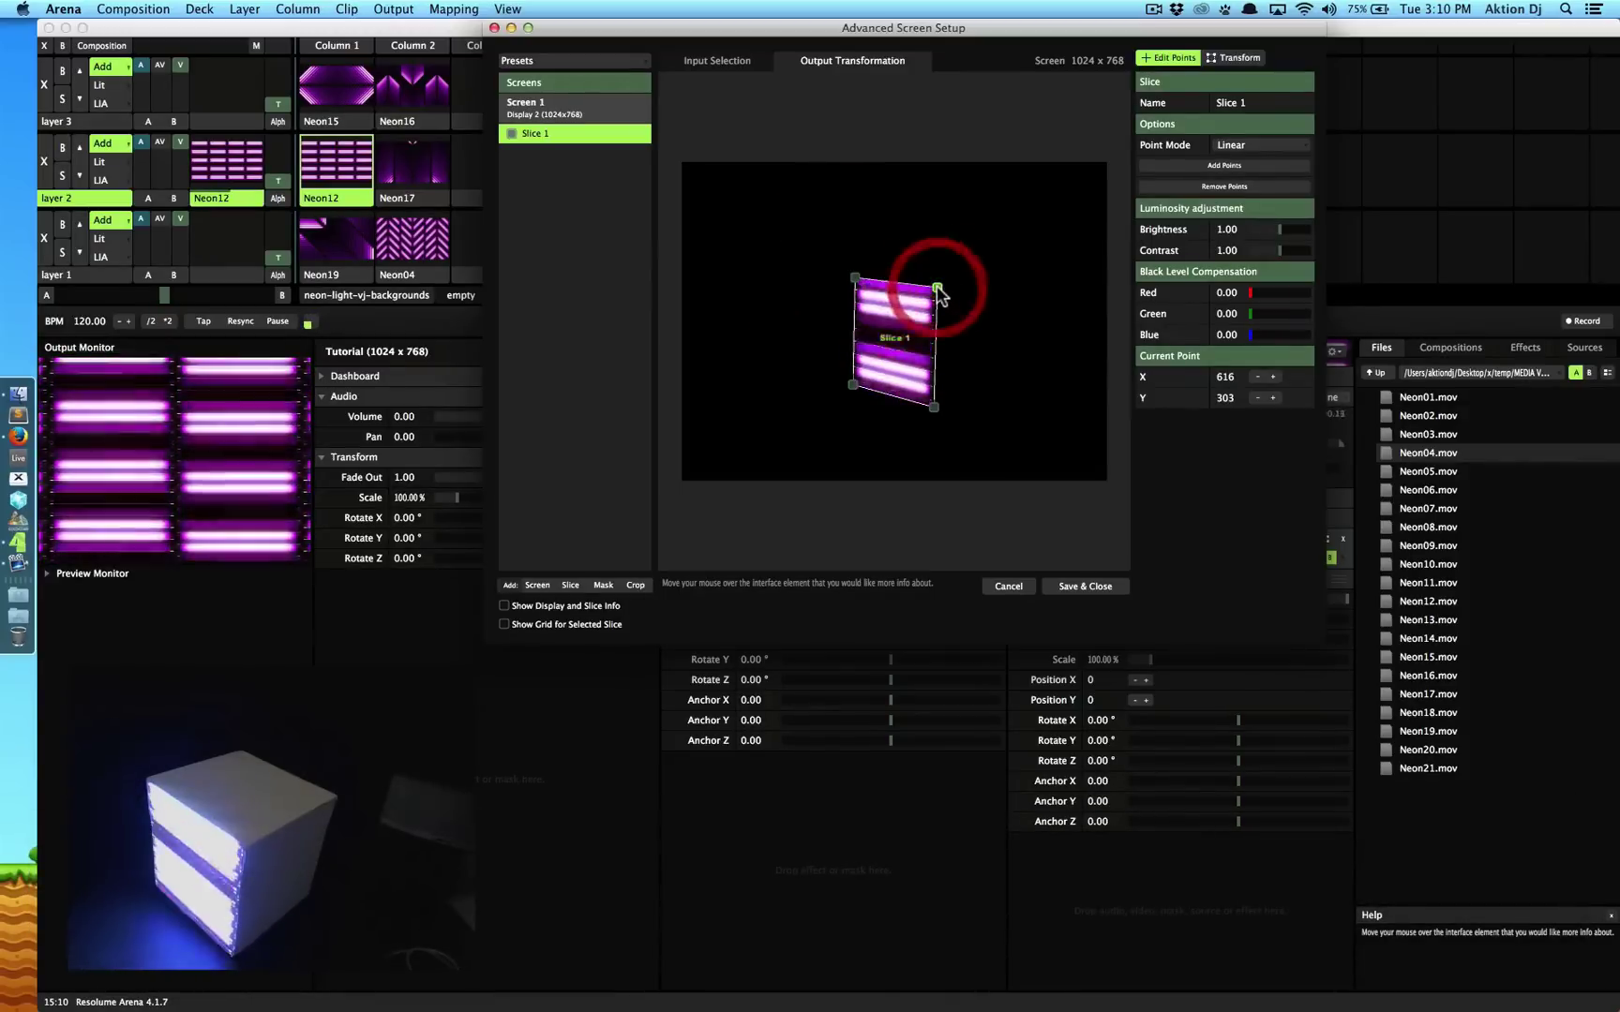
{"action": "key", "text": "Down"}
{"action": "key", "text": "Down"}
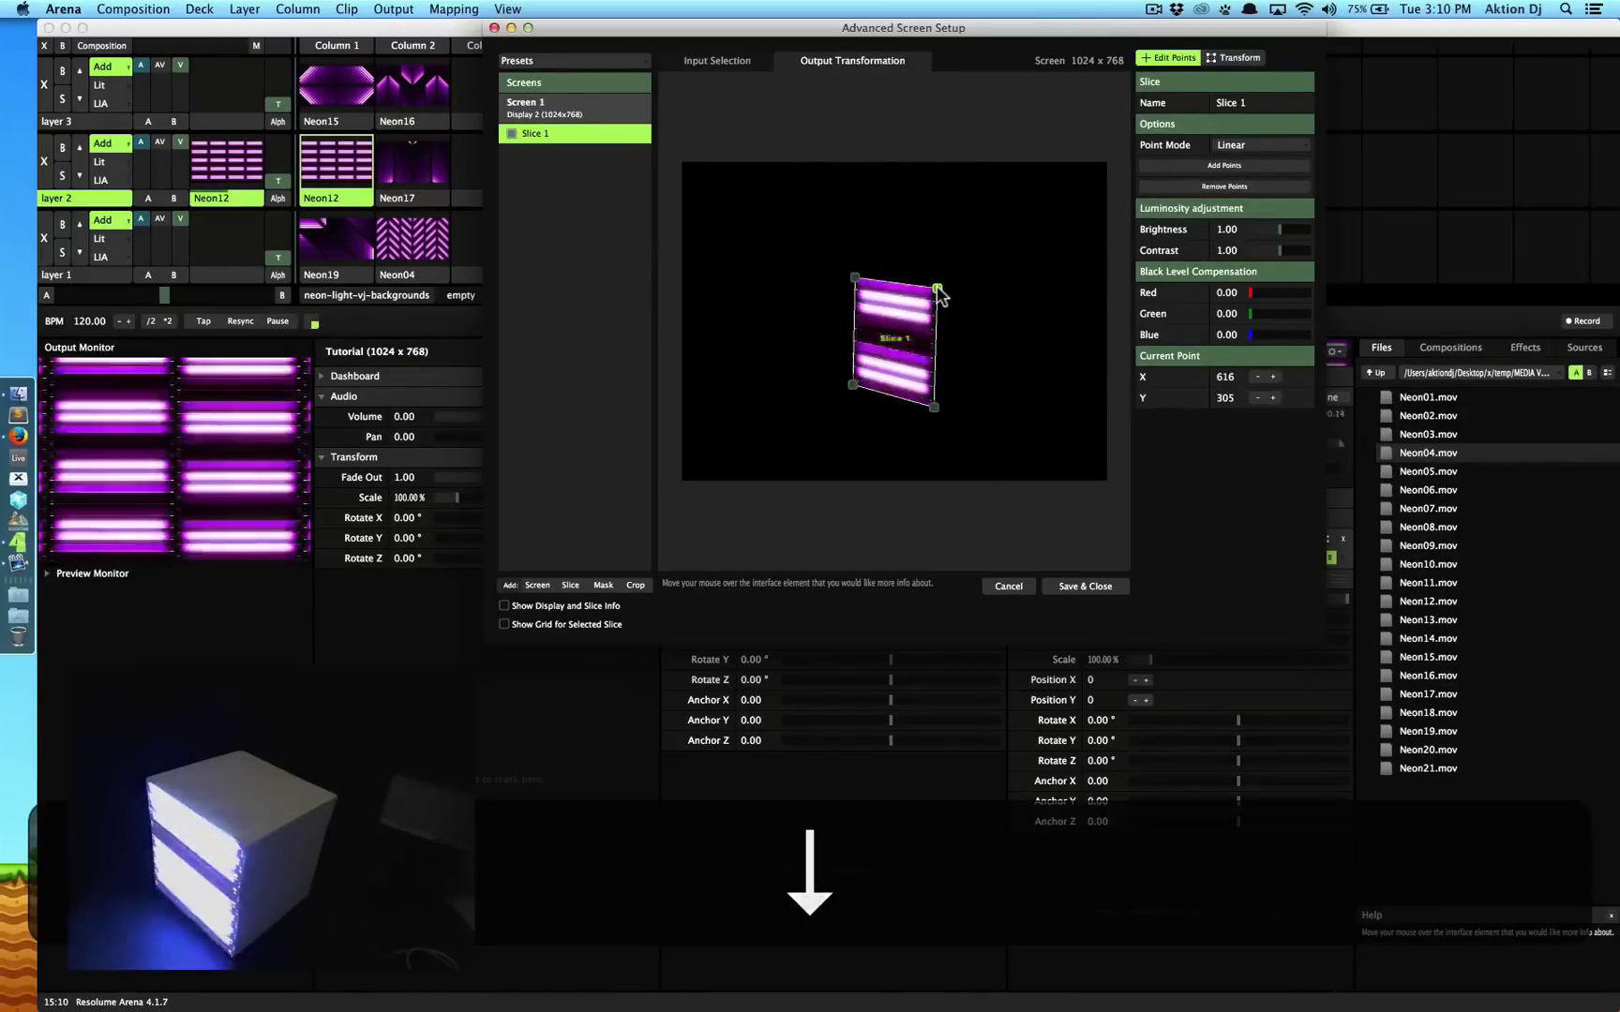
{"action": "key", "text": "Right"}
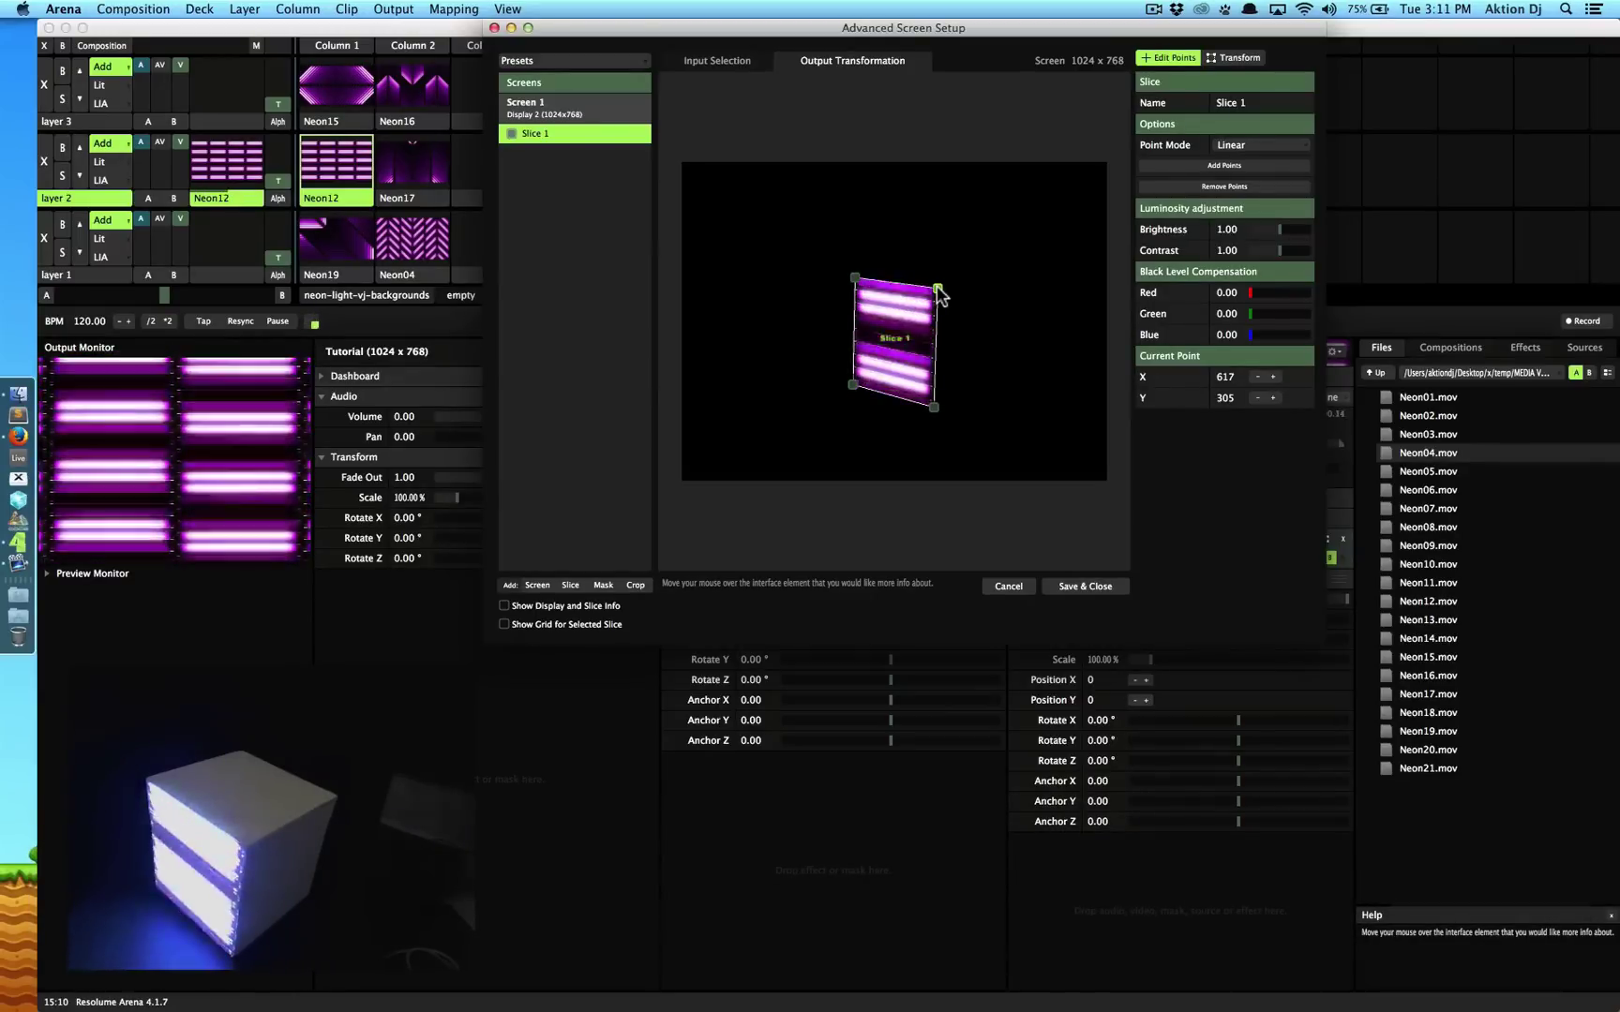
{"action": "left_click", "coordinate": [924, 276]}
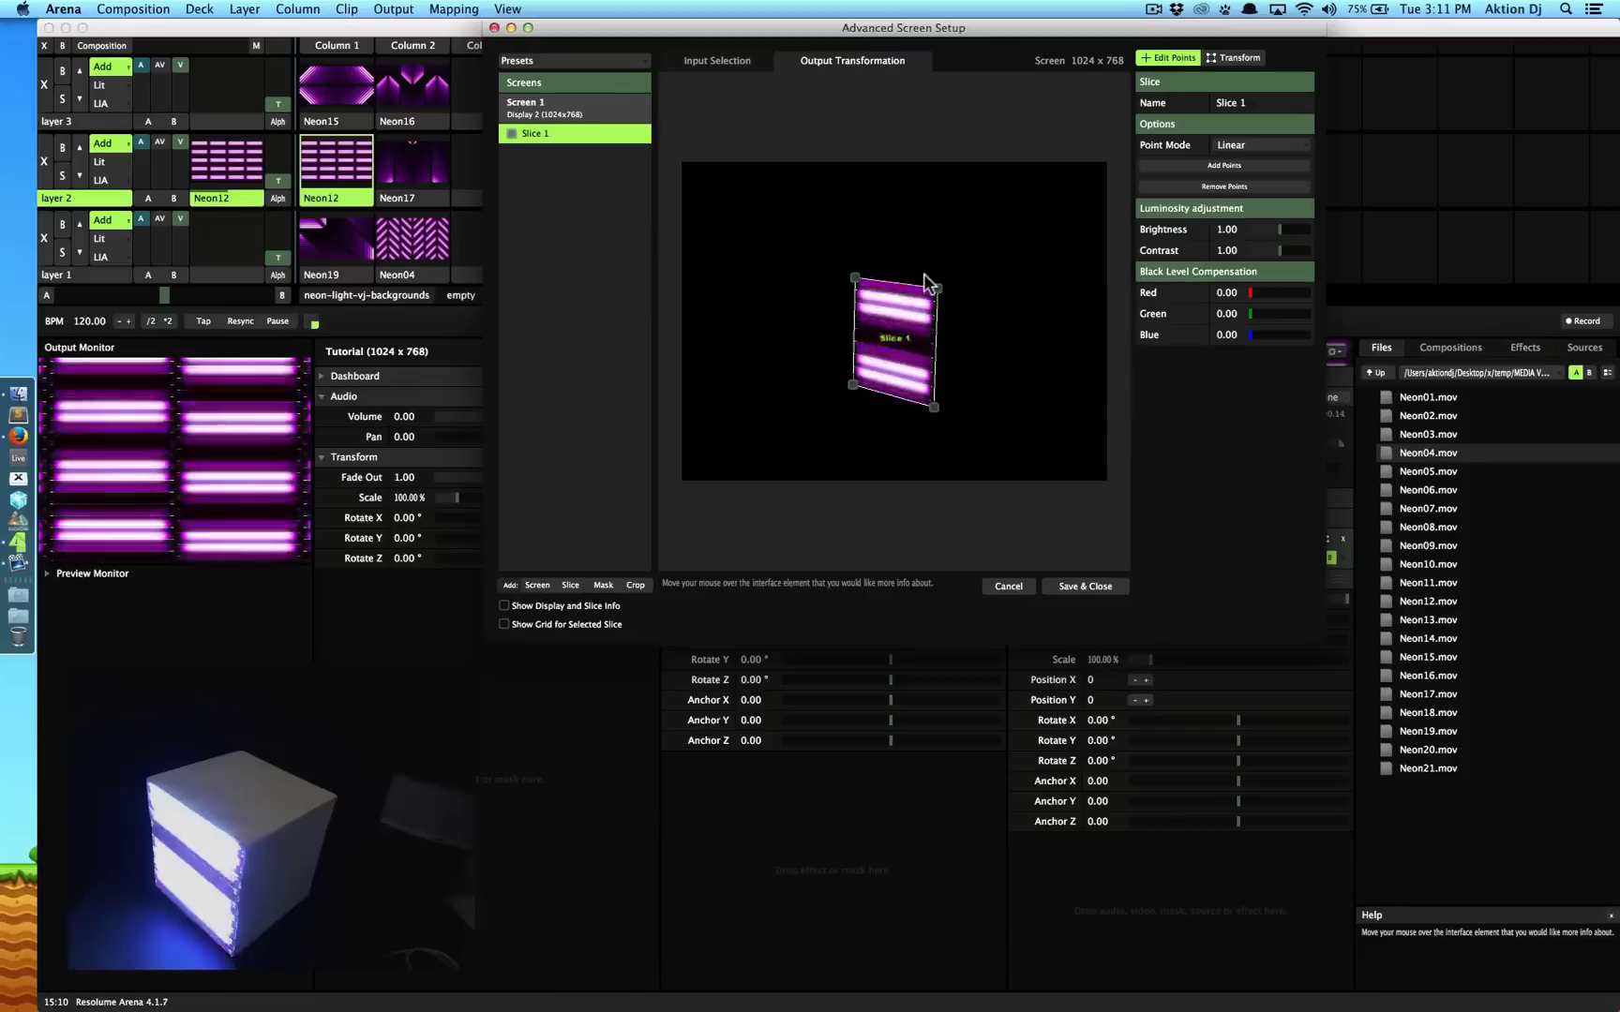
Duplicate Slice 1 and move the Slice 1 copy to the right of Slice 1
{"action": "right_click", "coordinate": [538, 133]}
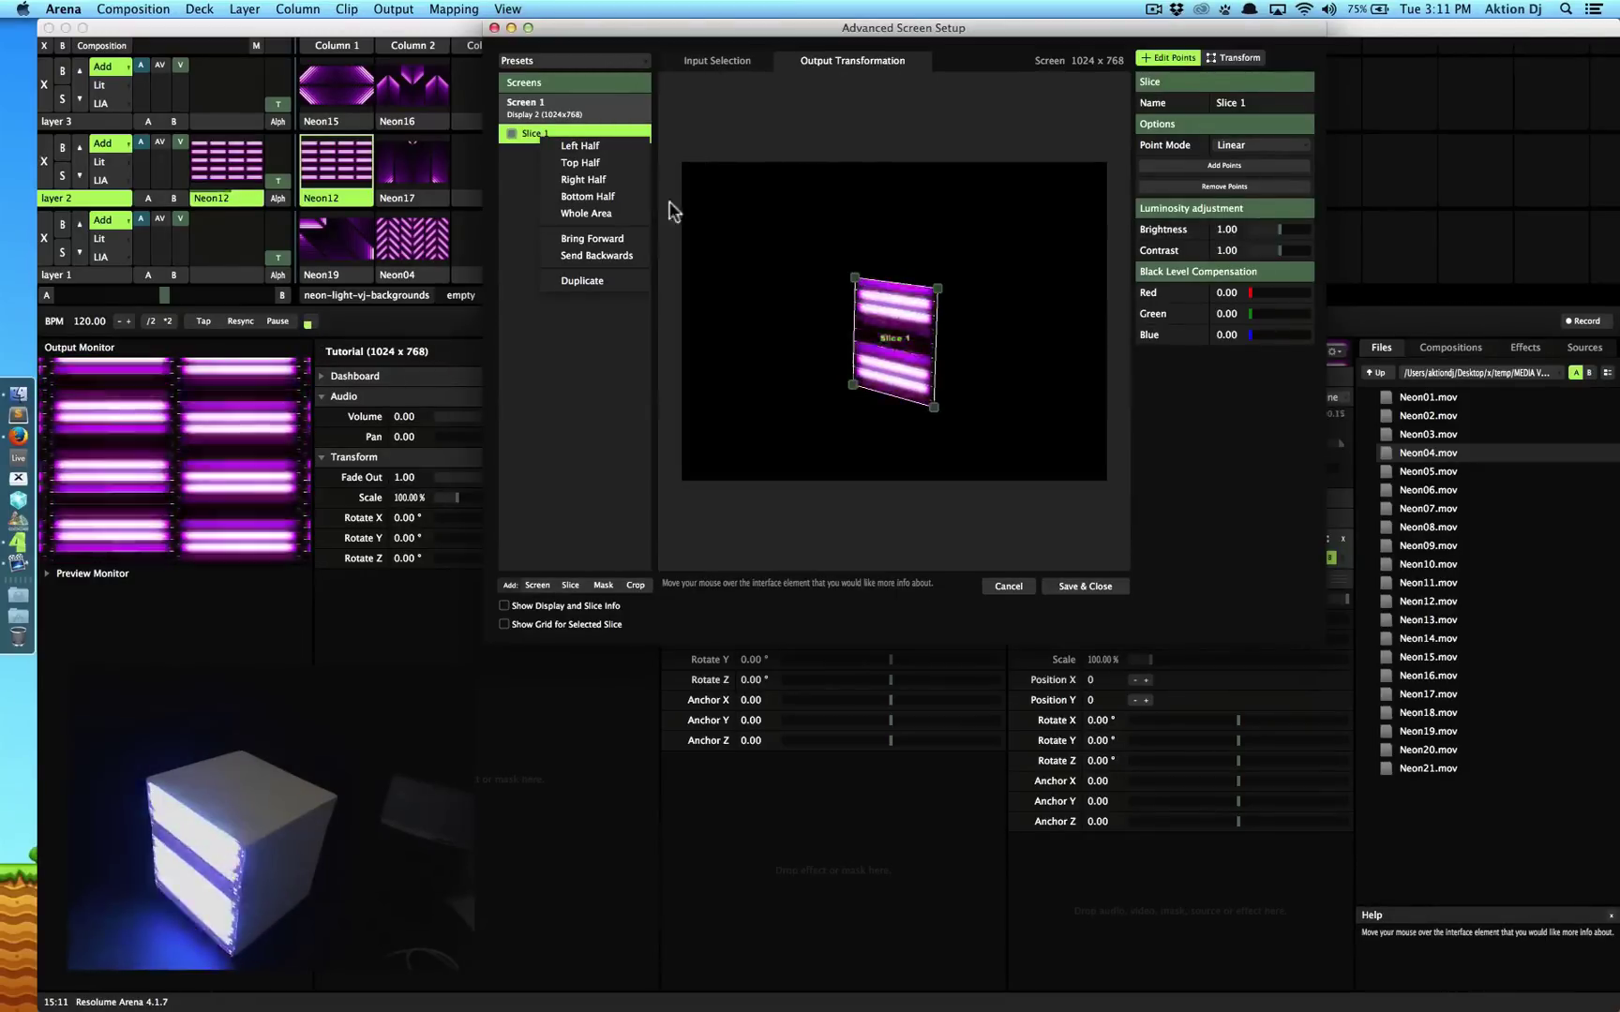
{"action": "left_click", "coordinate": [610, 278]}
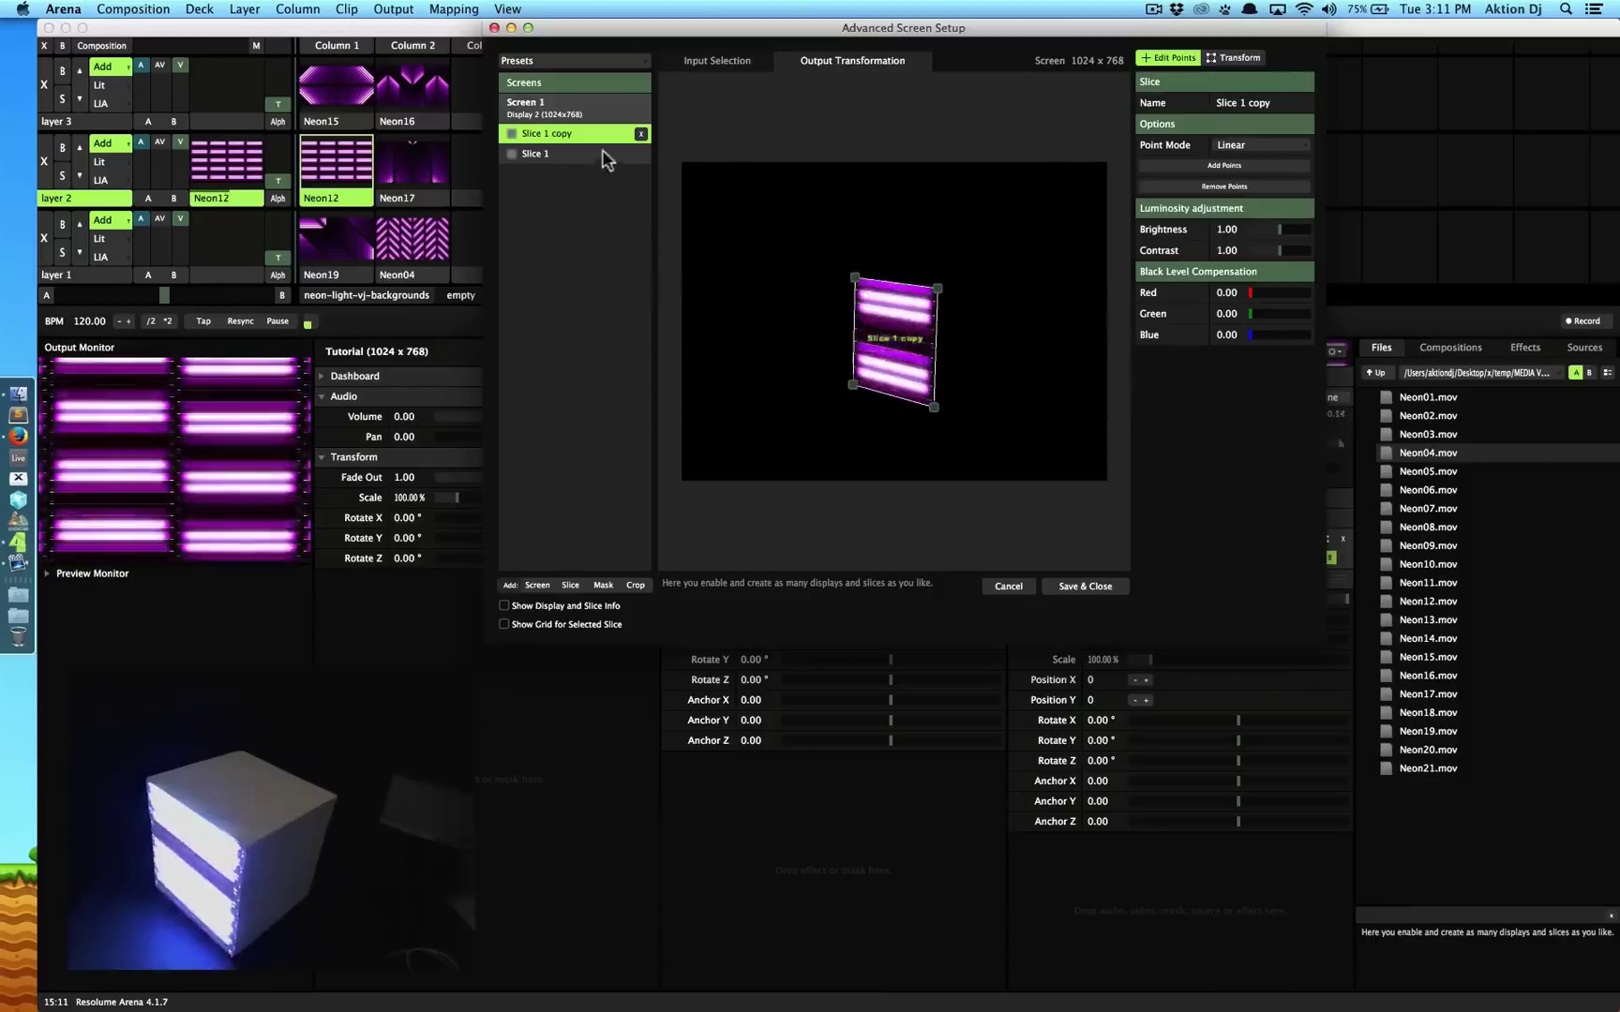
{"action": "left_click", "coordinate": [893, 271]}
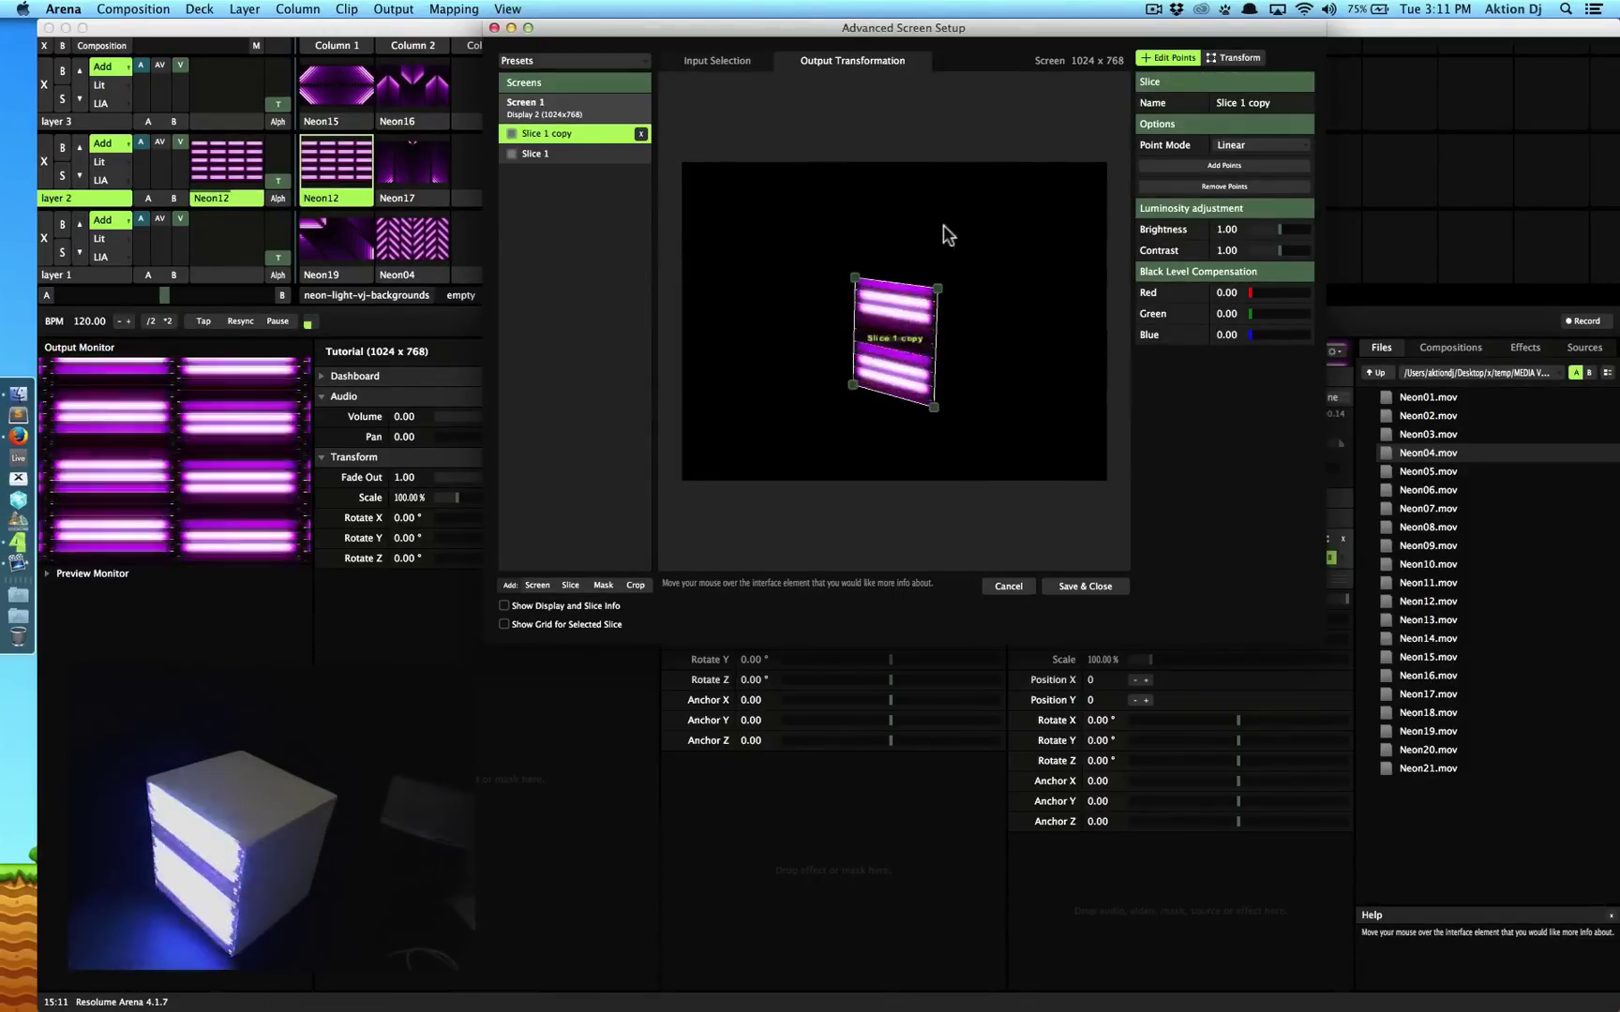
{"action": "left_click", "coordinate": [1230, 58]}
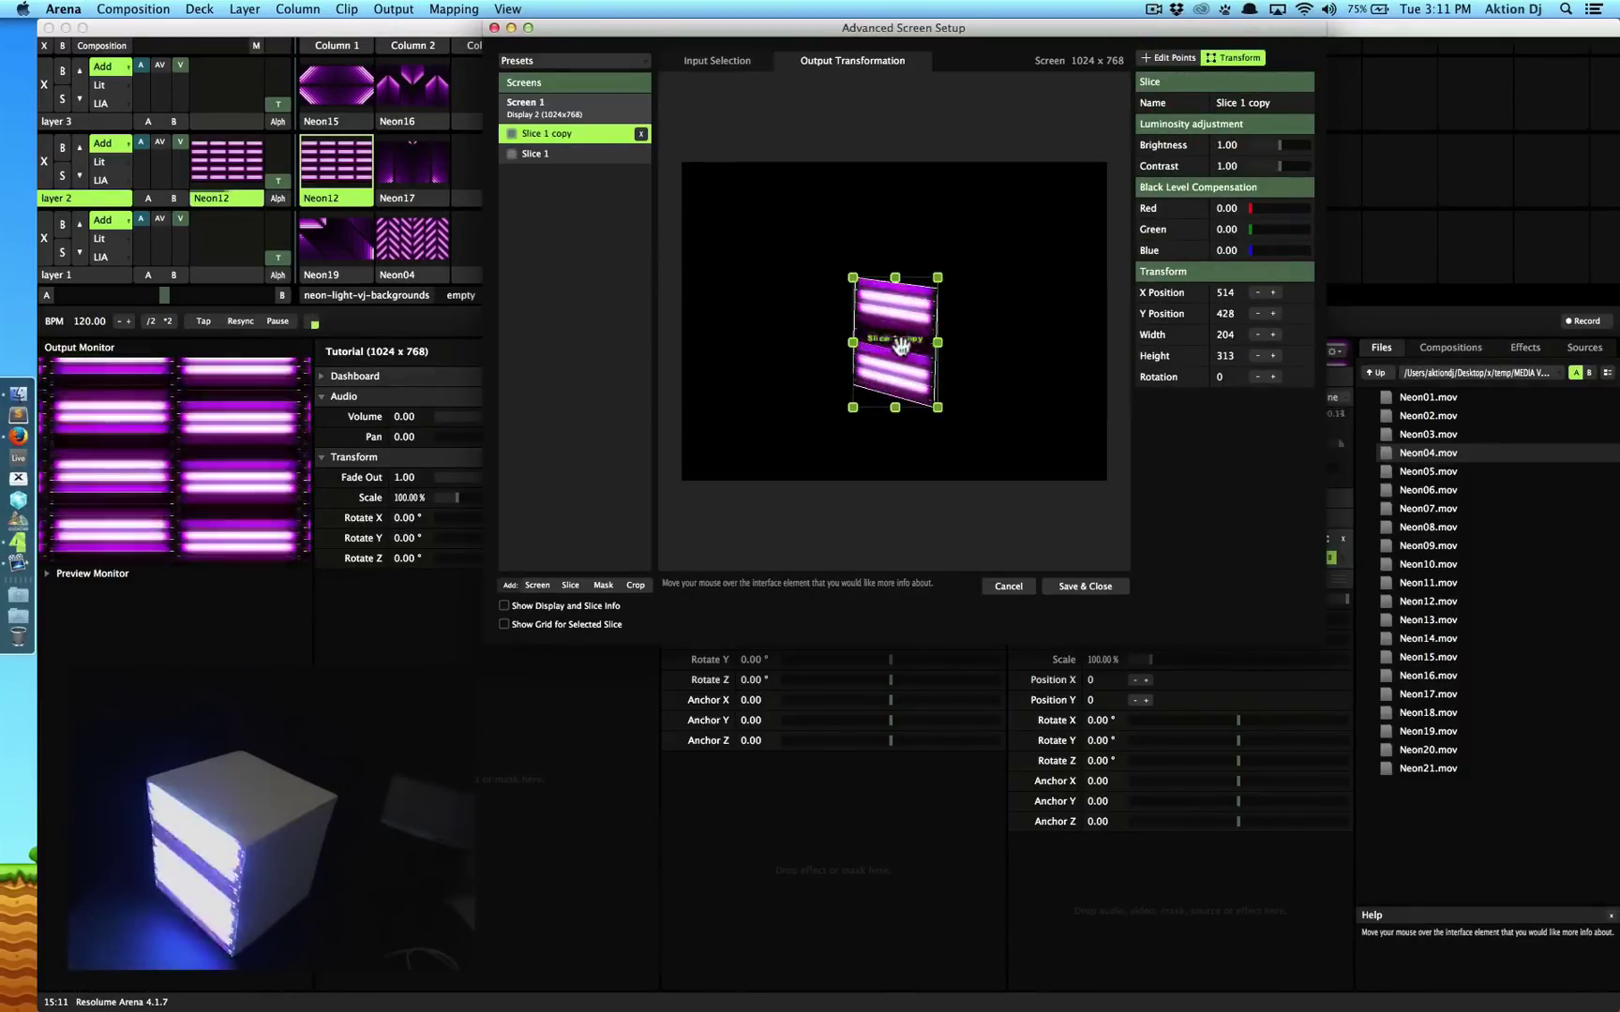
{"action": "left_click_drag", "start_coordinate": [975, 265], "coordinate": [933, 303]}
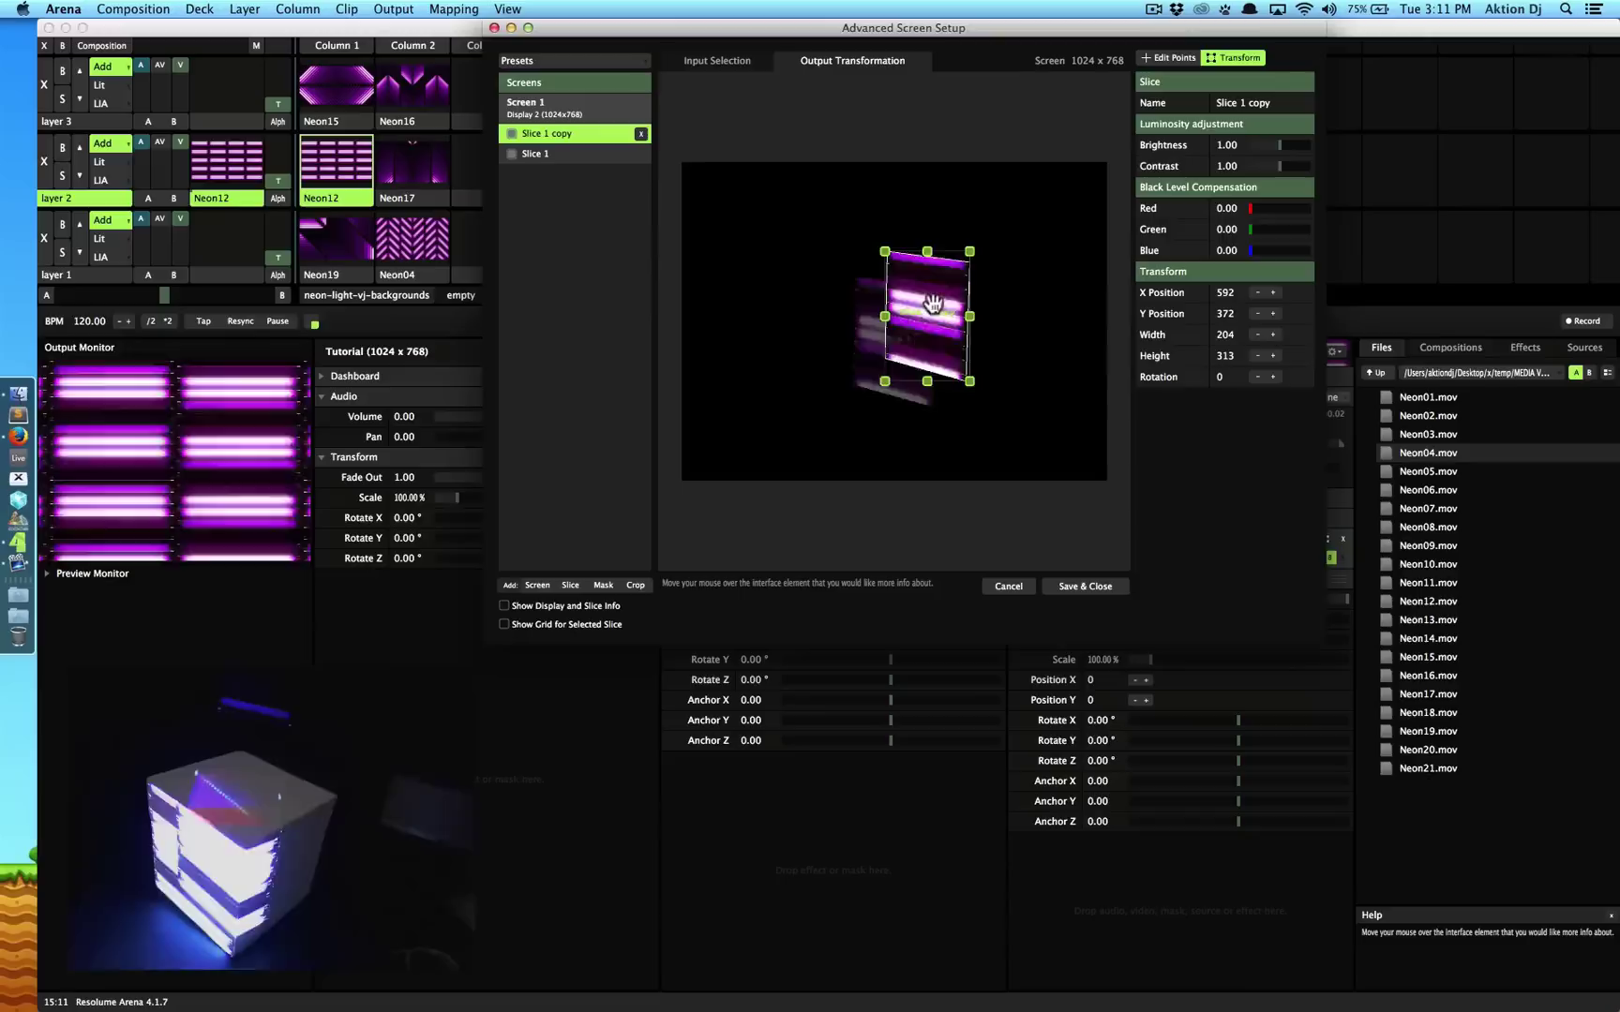
{"action": "left_click", "coordinate": [1174, 57]}
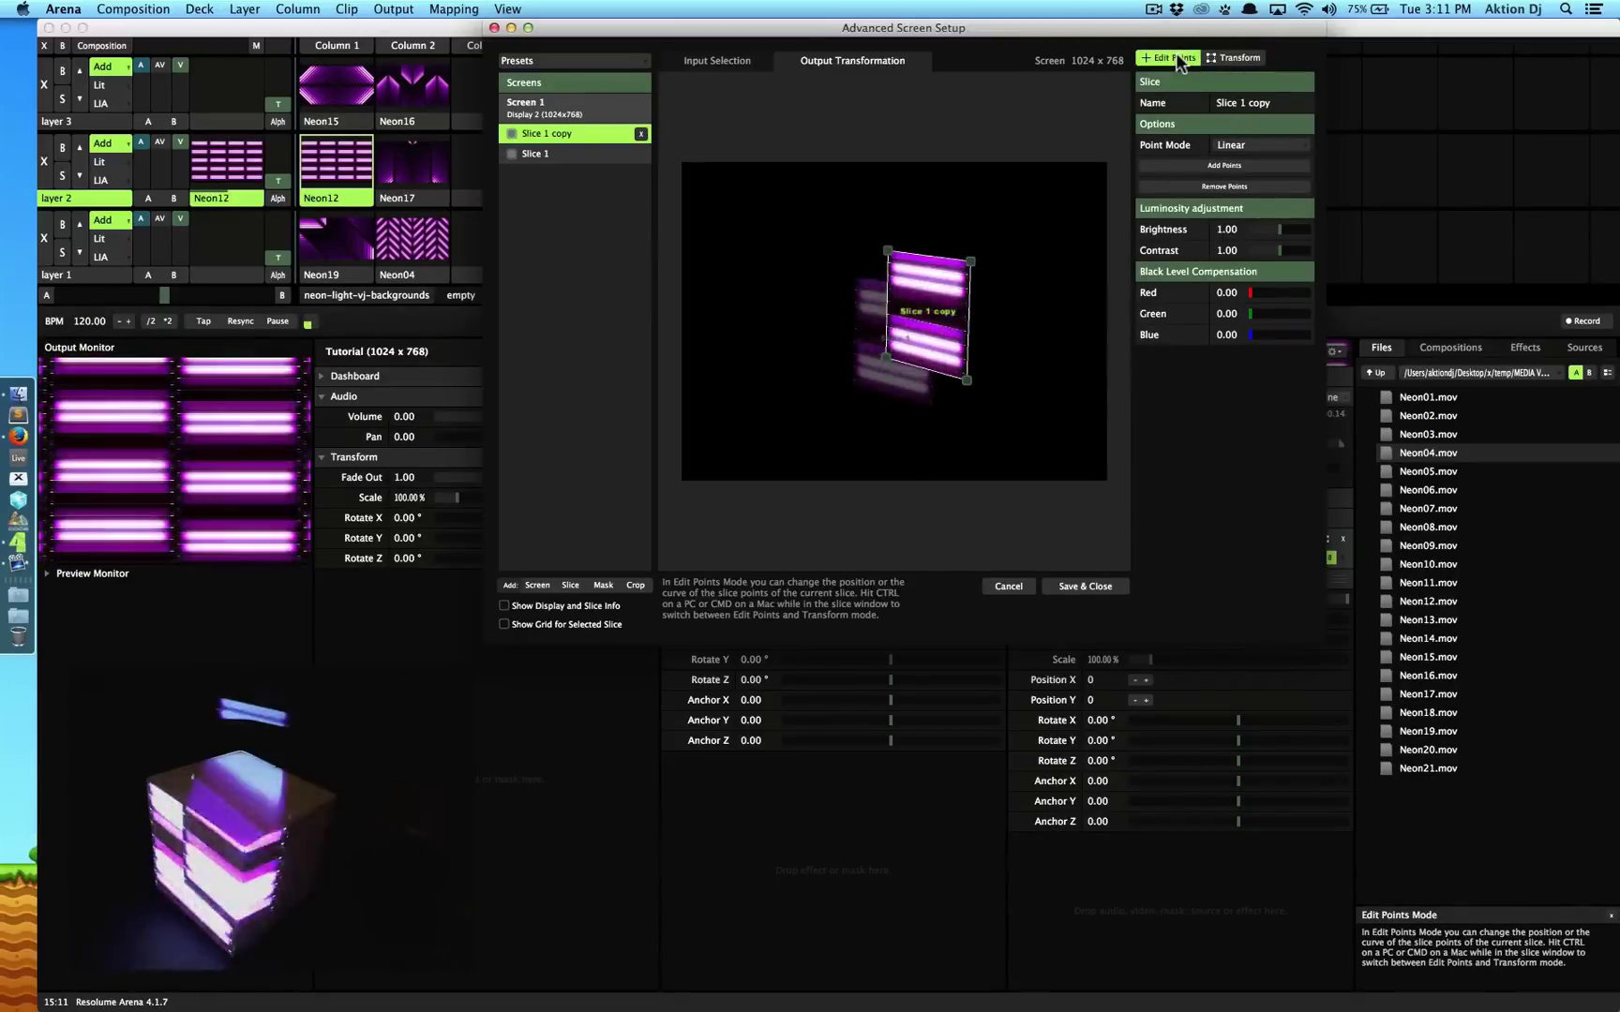
{"action": "left_click", "coordinate": [935, 274]}
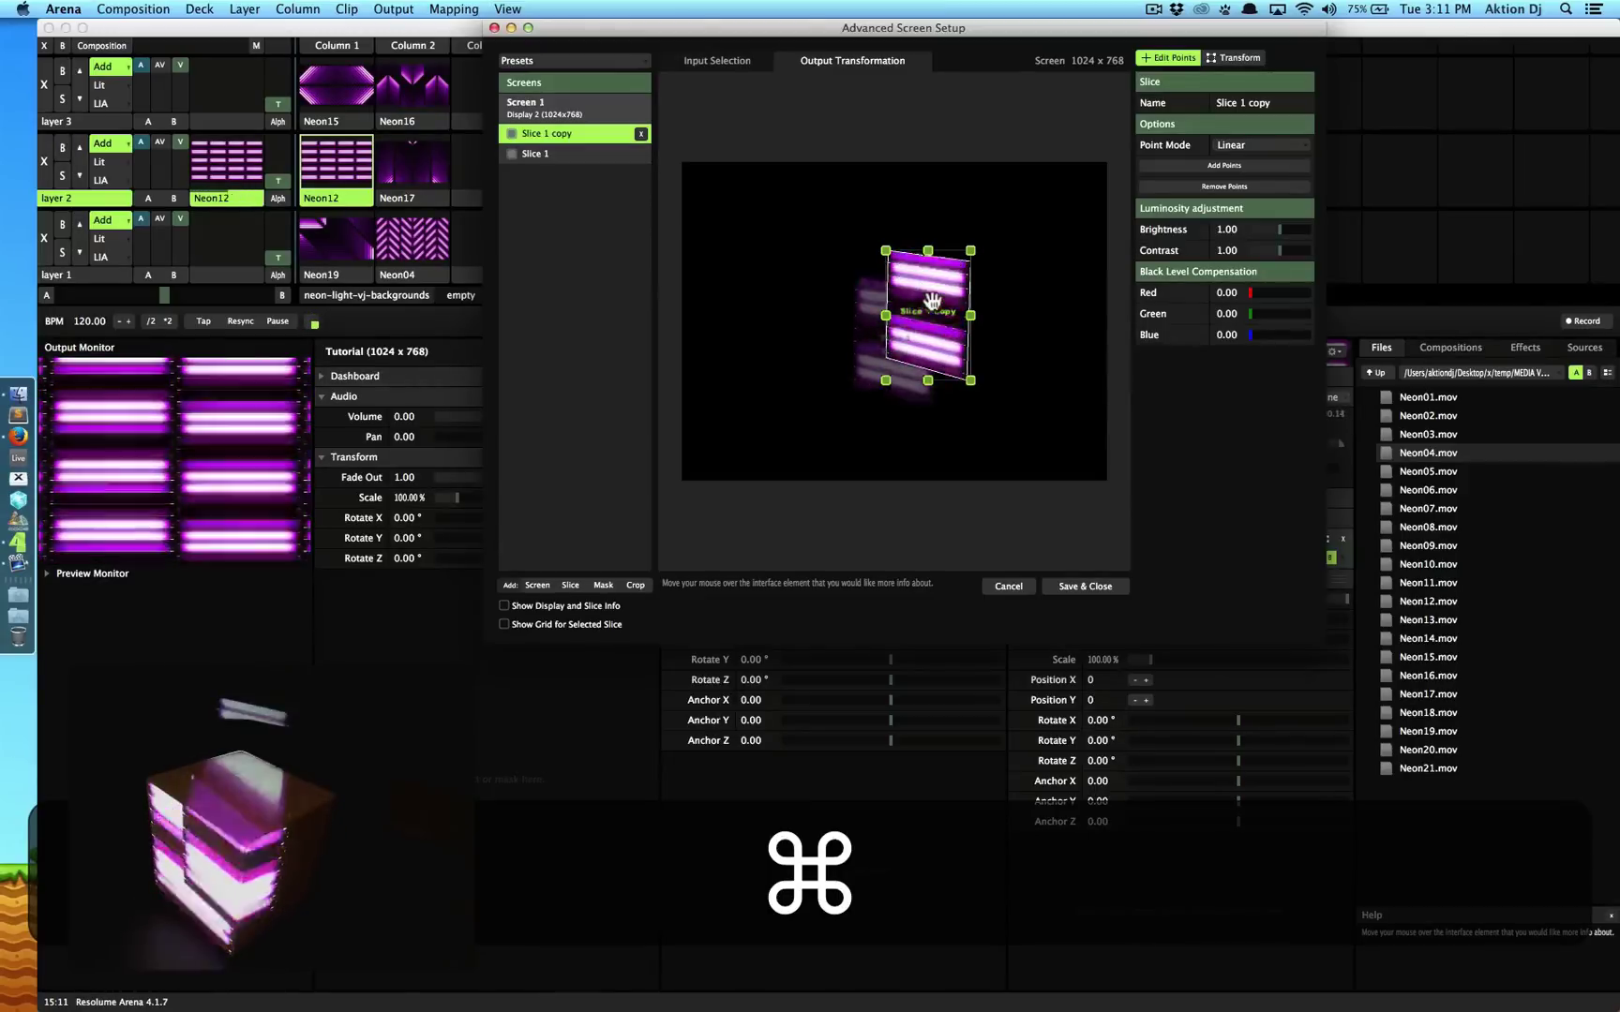
{"action": "left_click_drag", "start_coordinate": [931, 300], "coordinate": [1012, 335]}
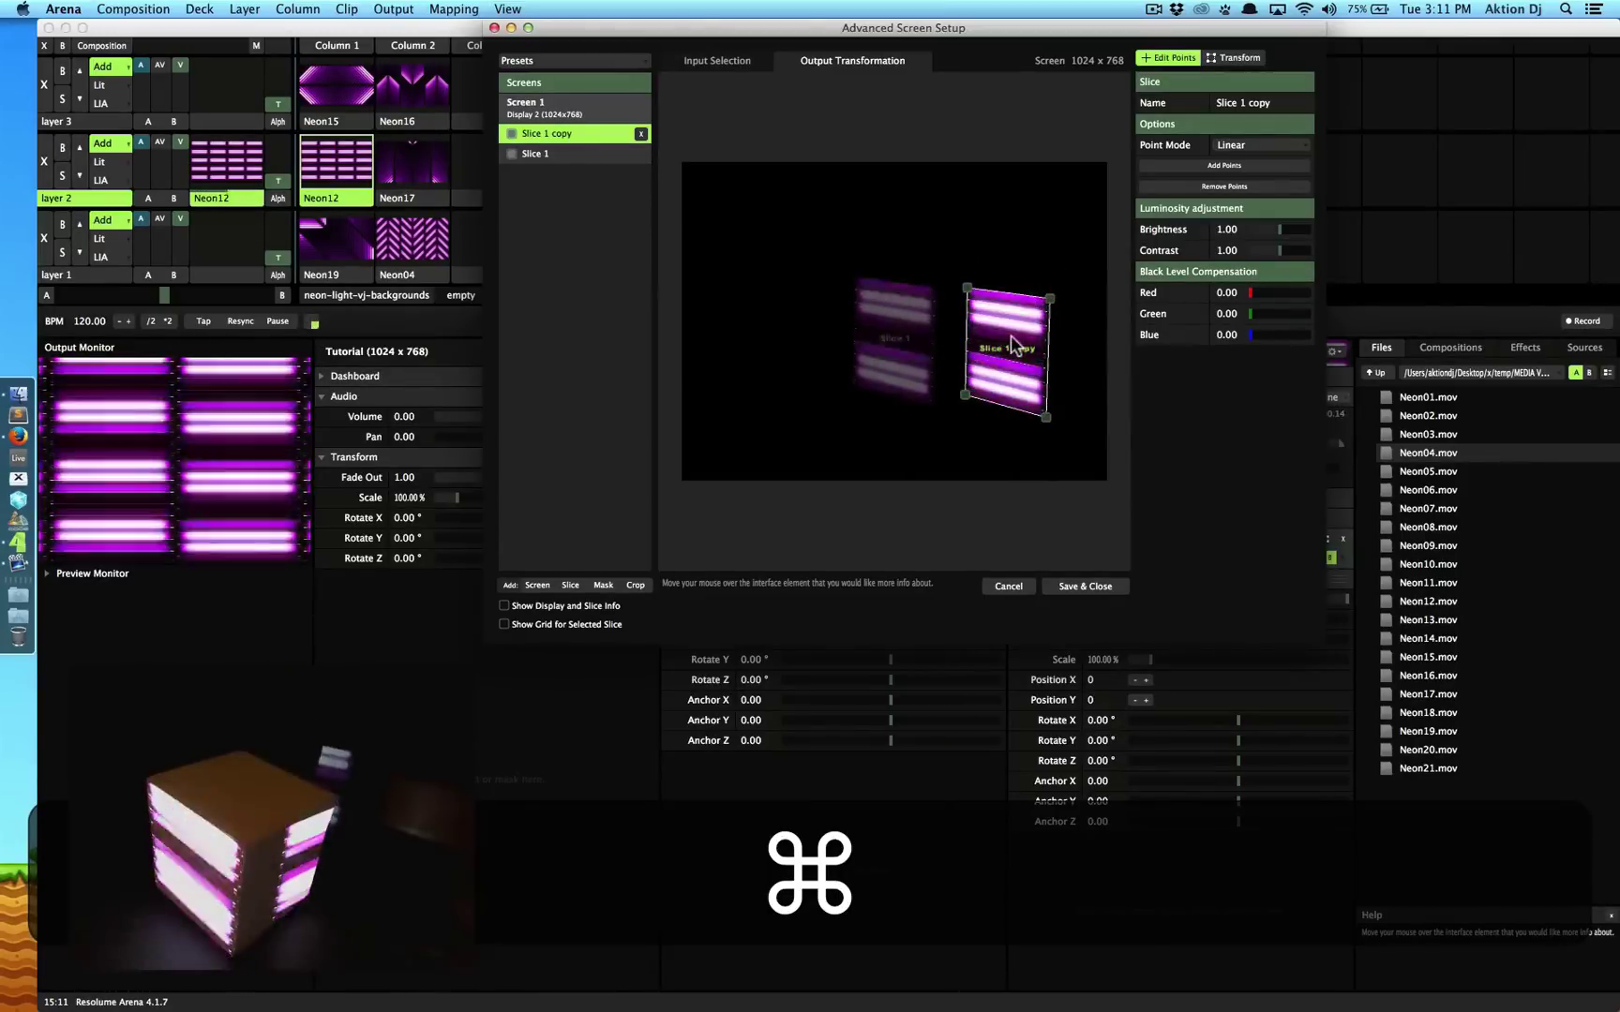
Warp the copy's four corners to fit the cube's adjacent face
{"action": "left_click_drag", "start_coordinate": [964, 394], "coordinate": [952, 396]}
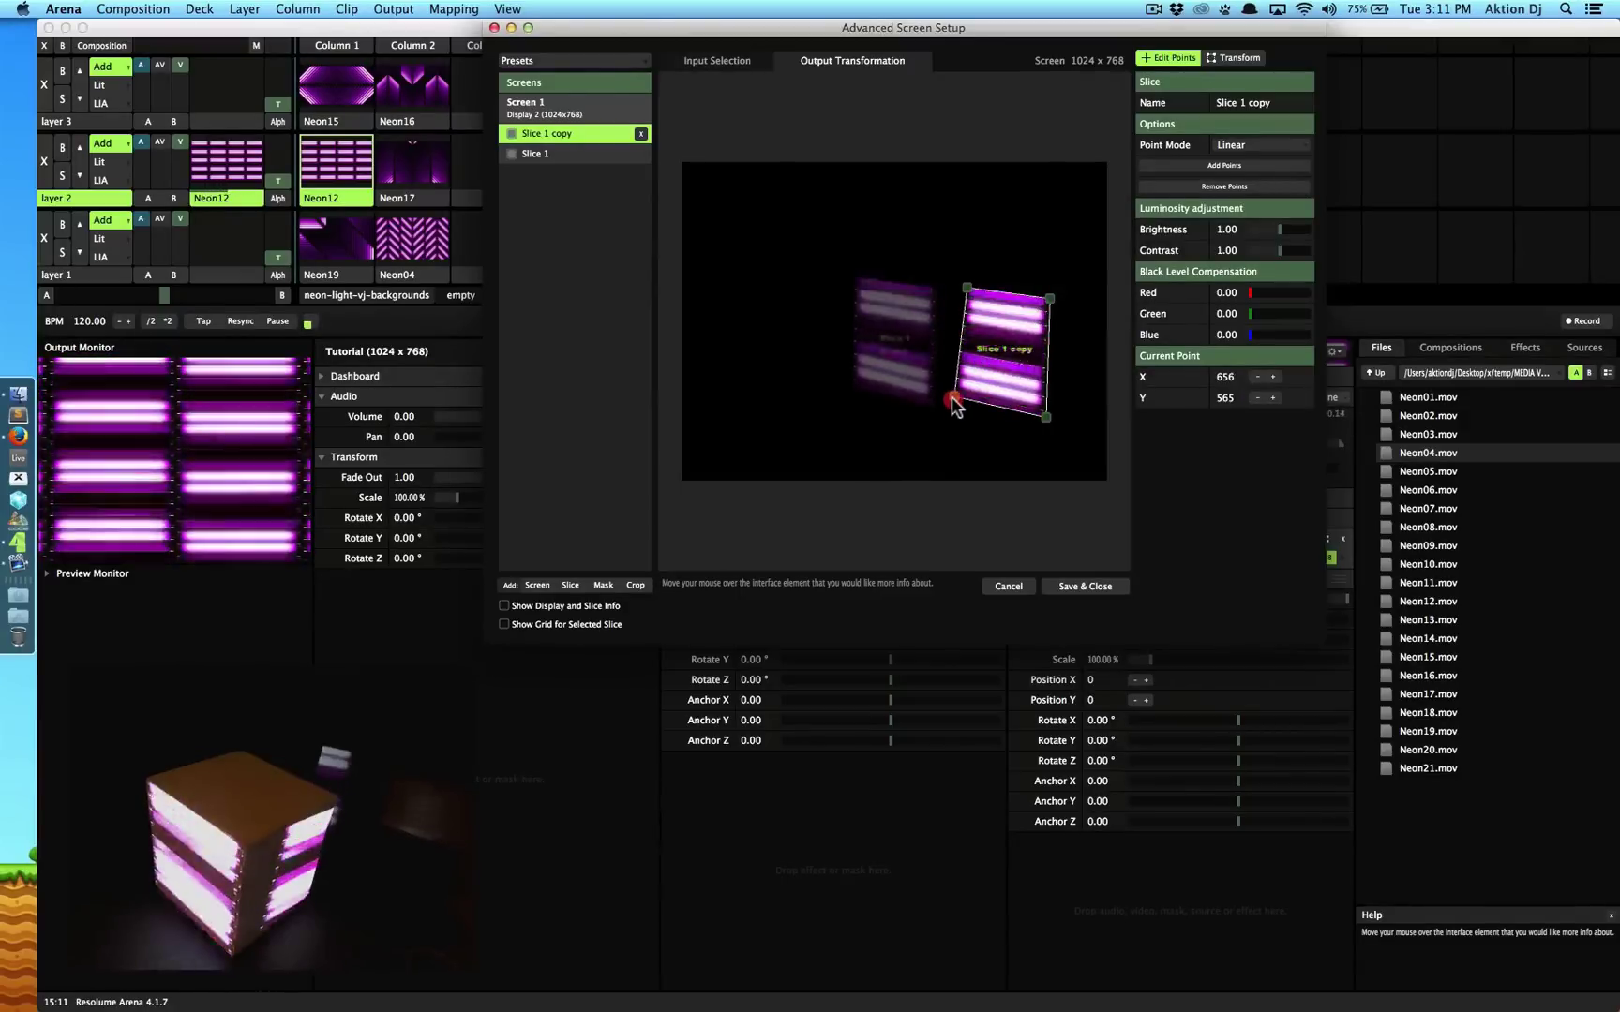
{"action": "left_click_drag", "start_coordinate": [951, 396], "coordinate": [934, 412]}
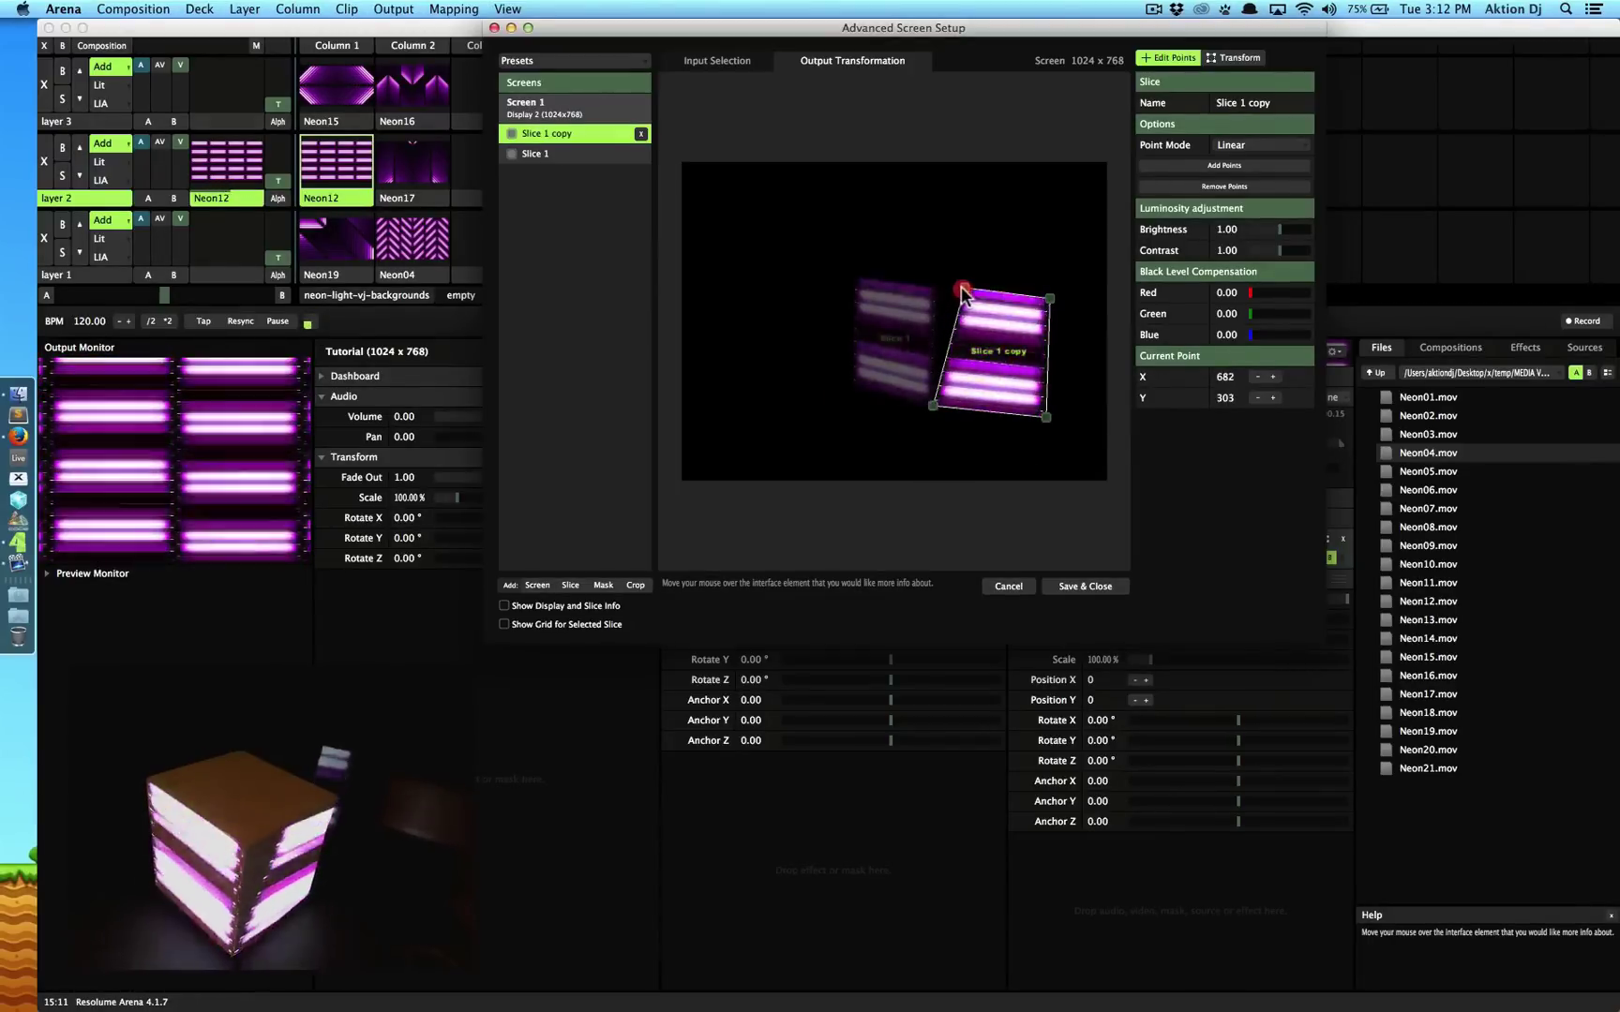
{"action": "left_click_drag", "start_coordinate": [961, 289], "coordinate": [938, 287]}
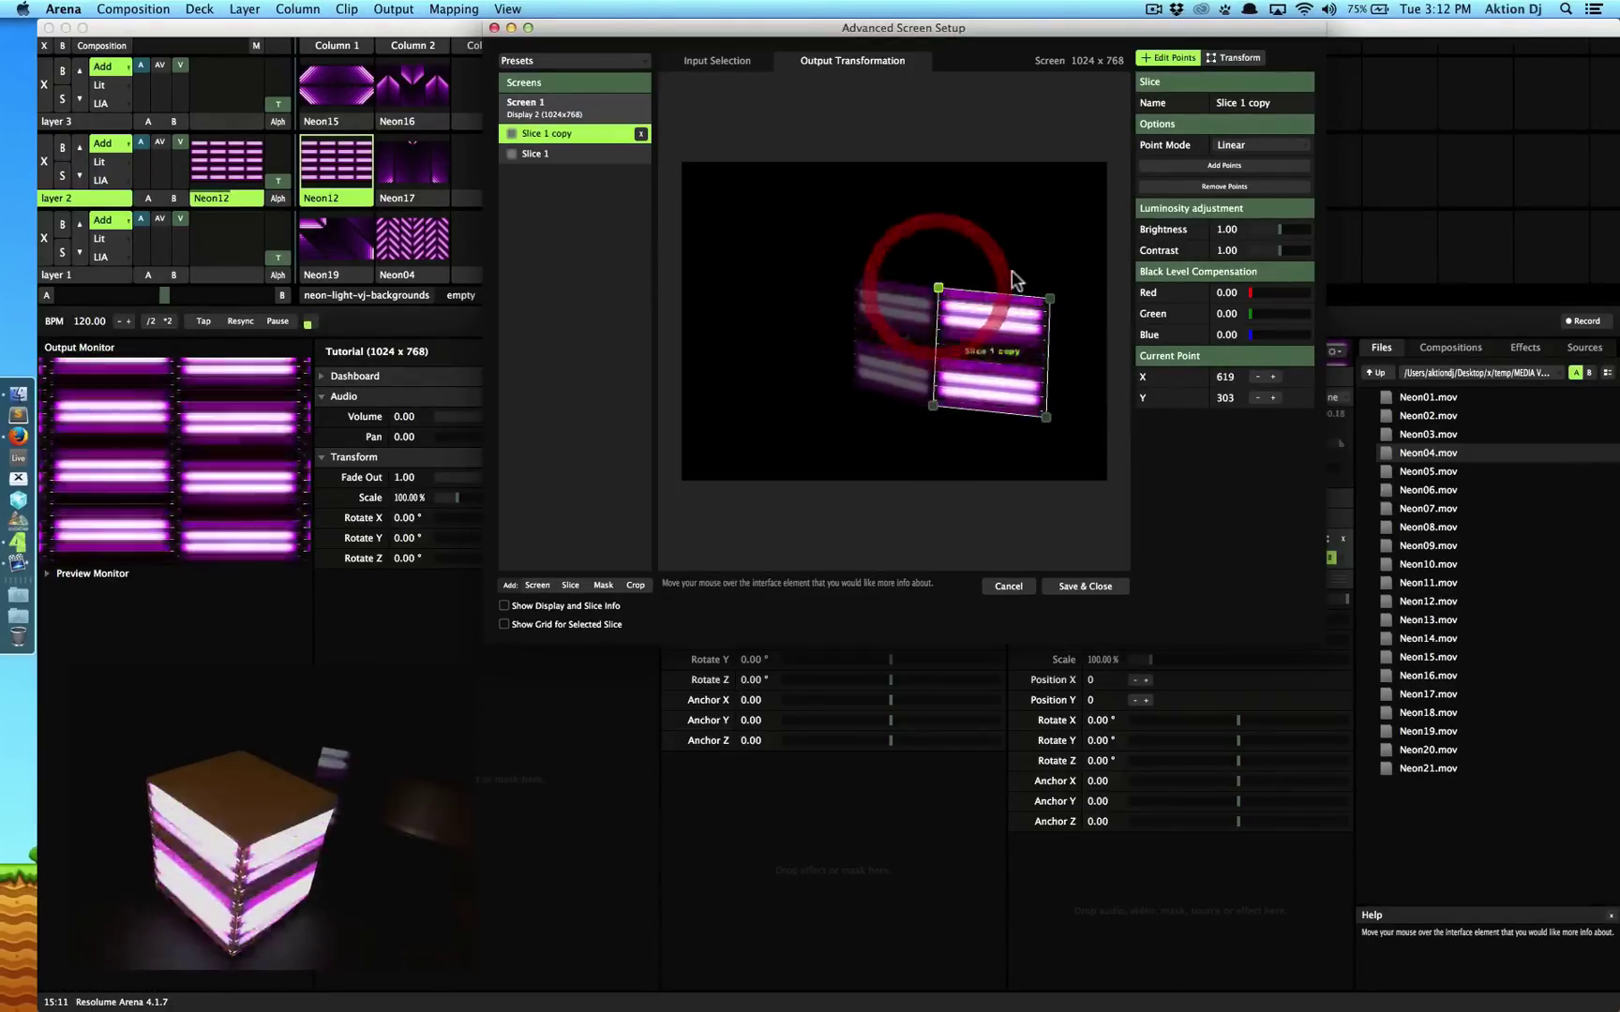
{"action": "left_click_drag", "start_coordinate": [1050, 296], "coordinate": [1012, 281]}
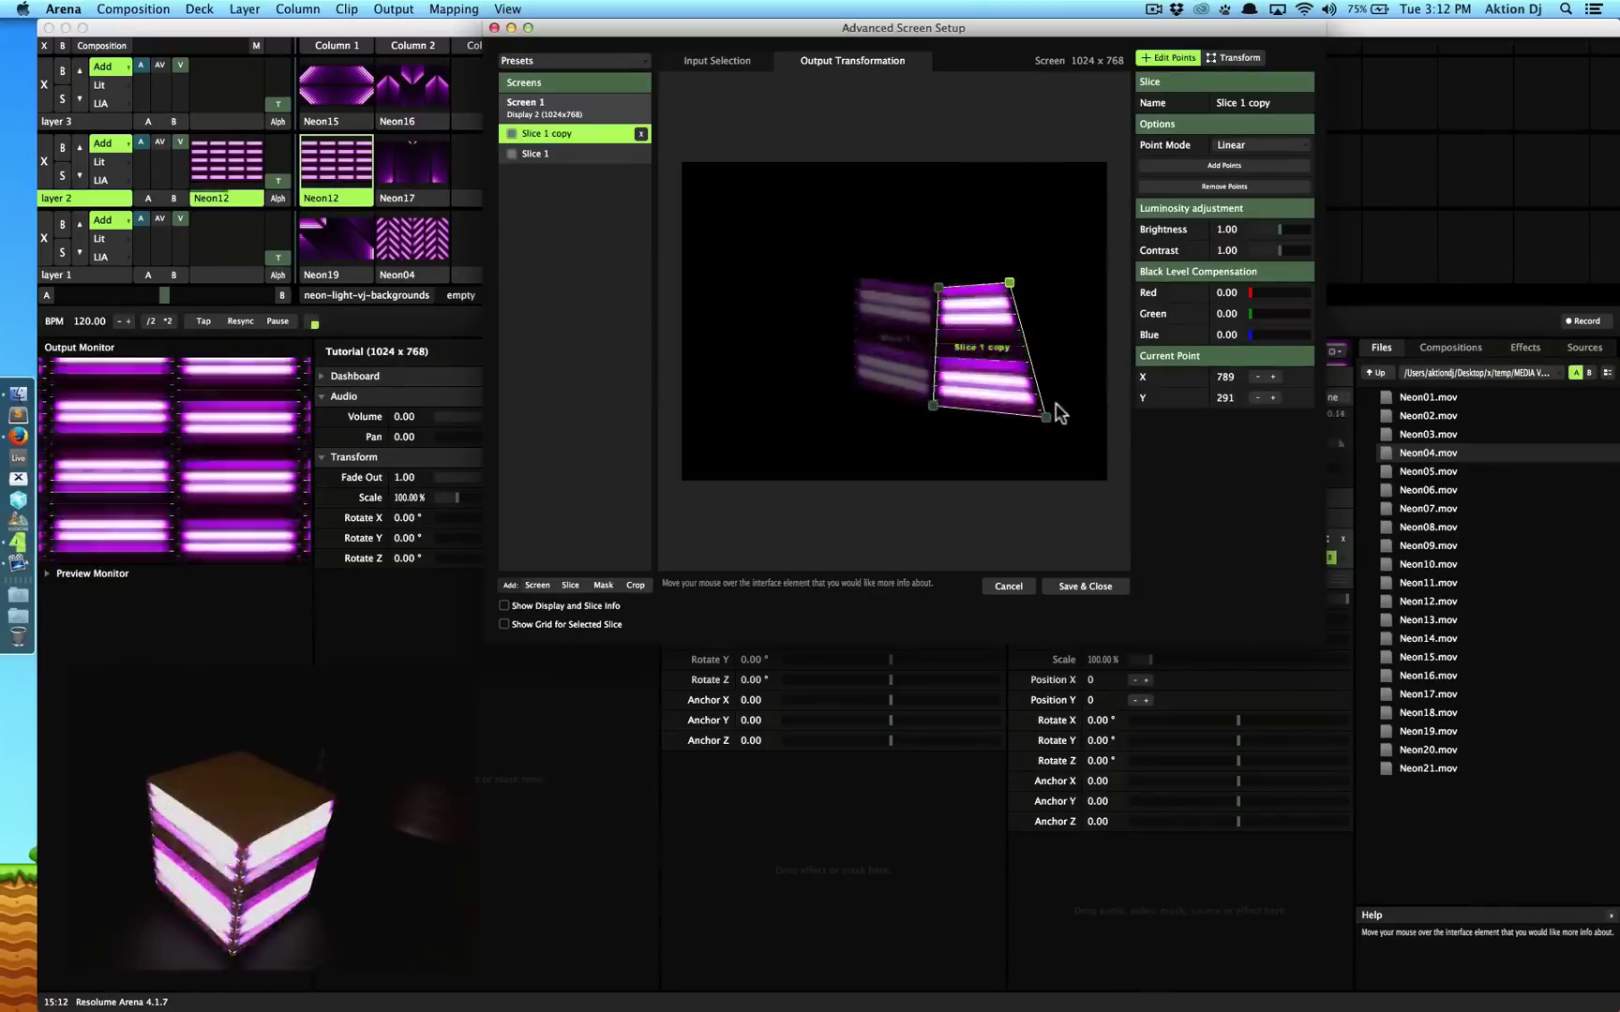
{"action": "left_click_drag", "start_coordinate": [1034, 413], "coordinate": [1004, 393]}
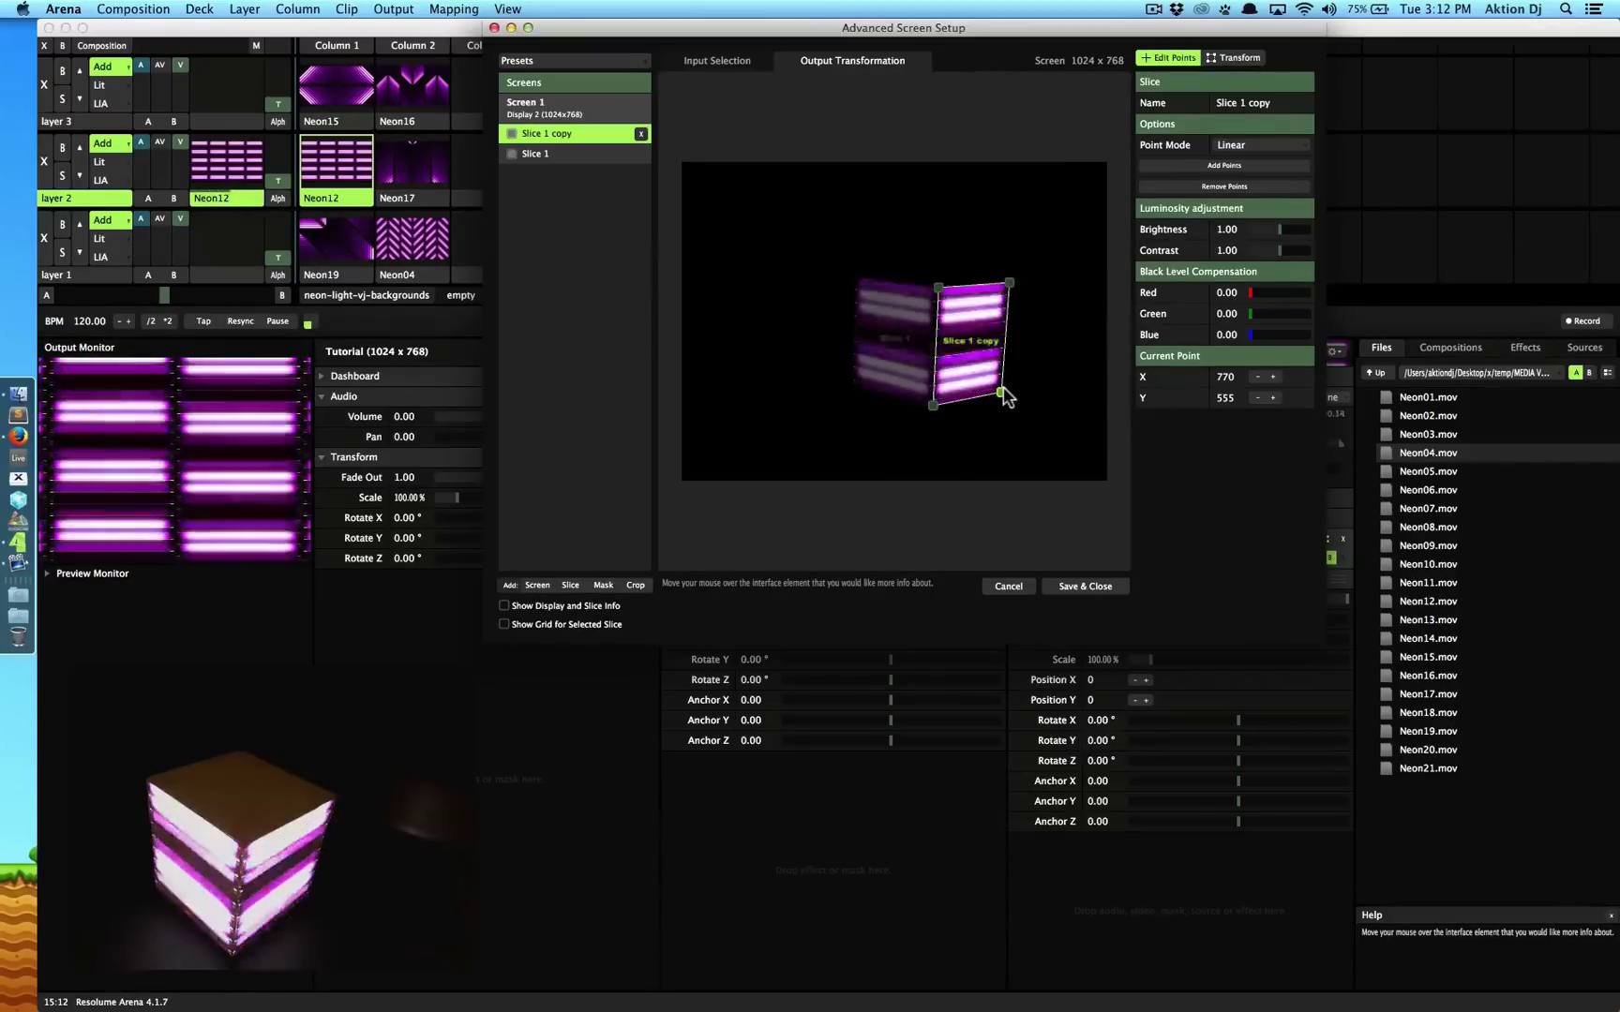
Move Slice 1's input area to the composition's lower-left, at X 44, Y 396, 450 x 372
{"action": "left_click", "coordinate": [1010, 253]}
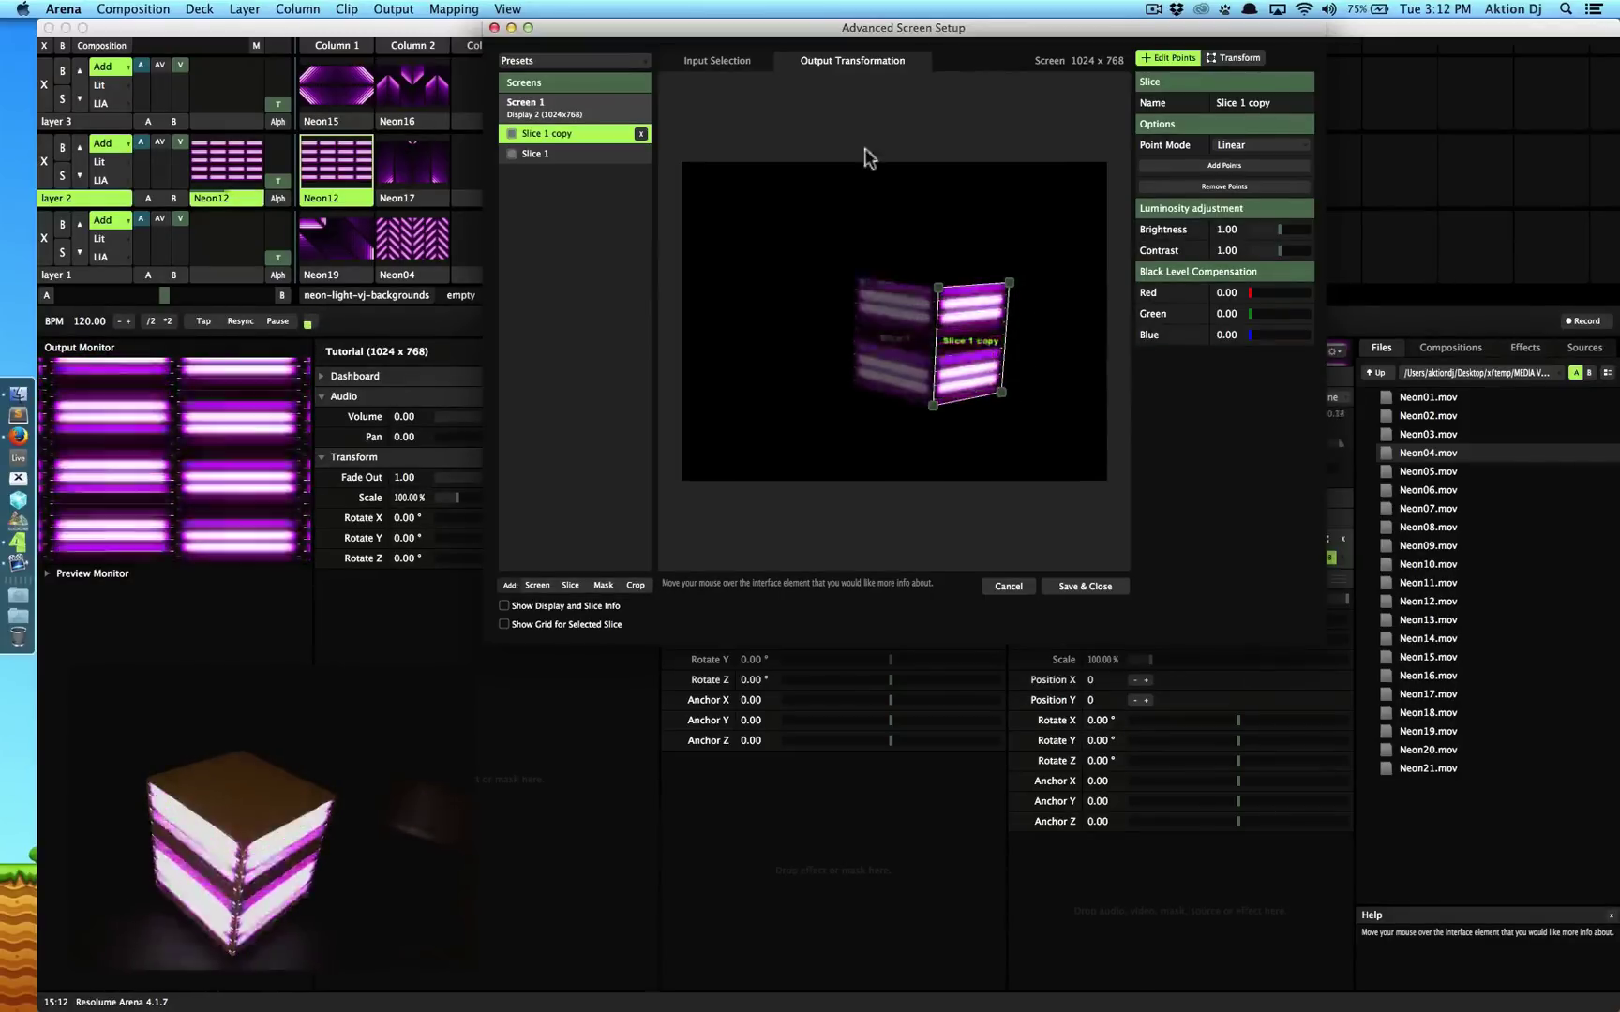
{"action": "left_click", "coordinate": [731, 59]}
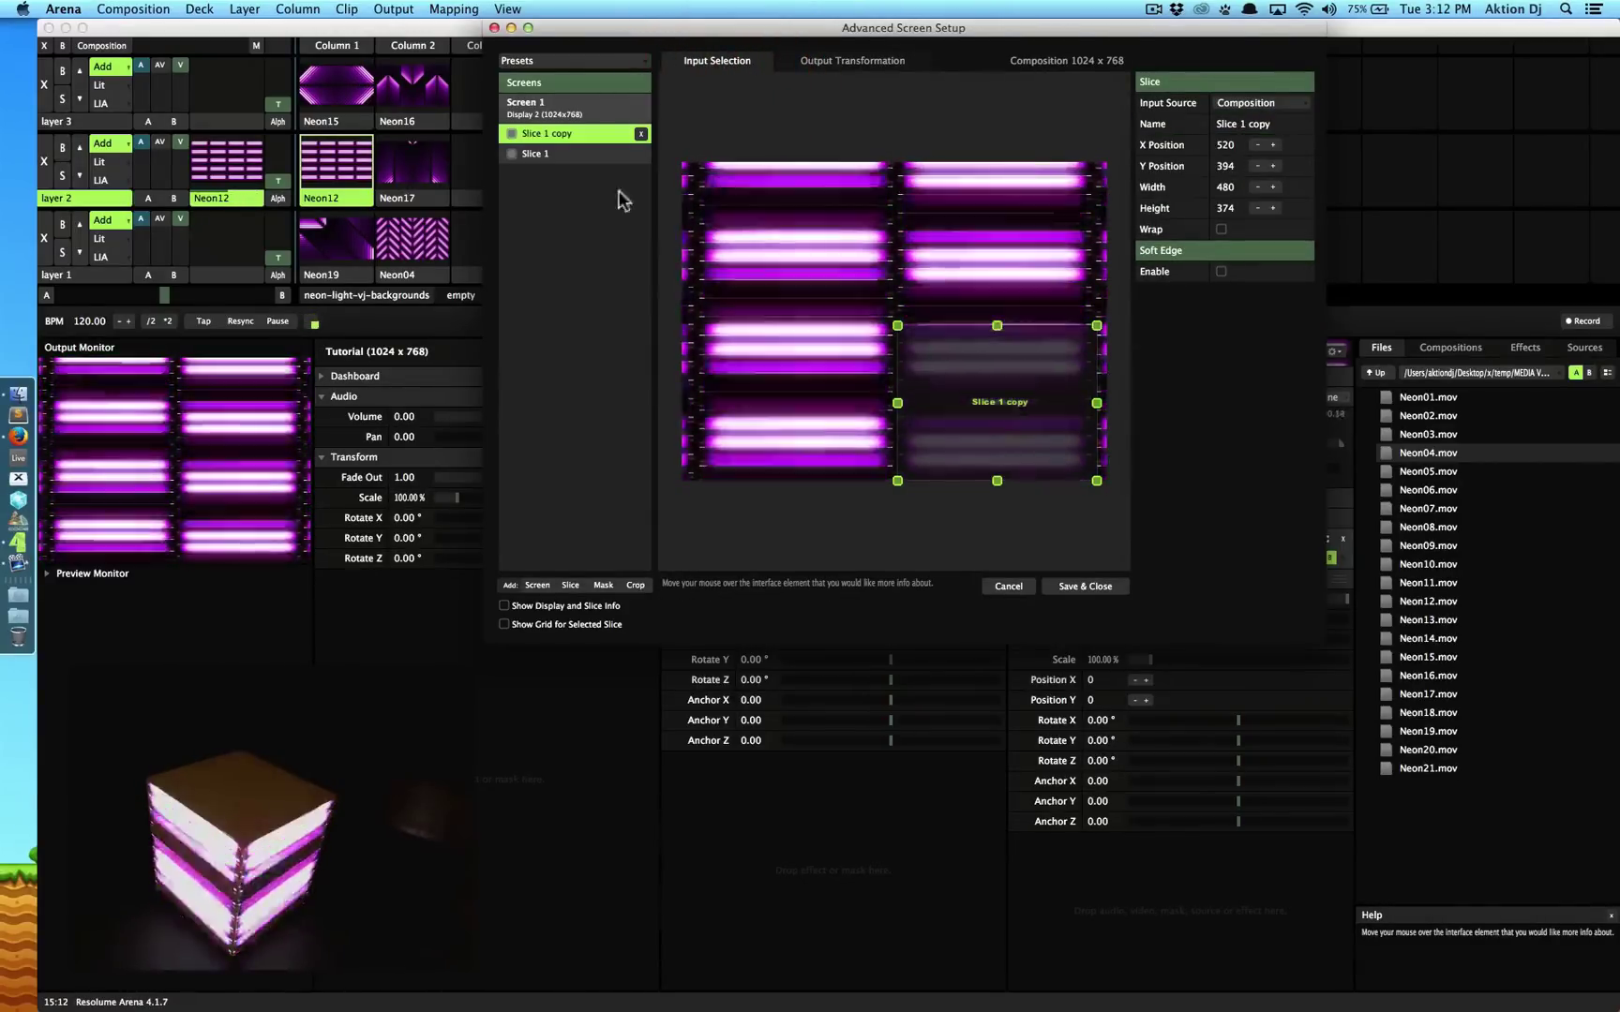
{"action": "left_click", "coordinate": [542, 152]}
{"action": "left_click", "coordinate": [548, 133]}
{"action": "left_click", "coordinate": [549, 156]}
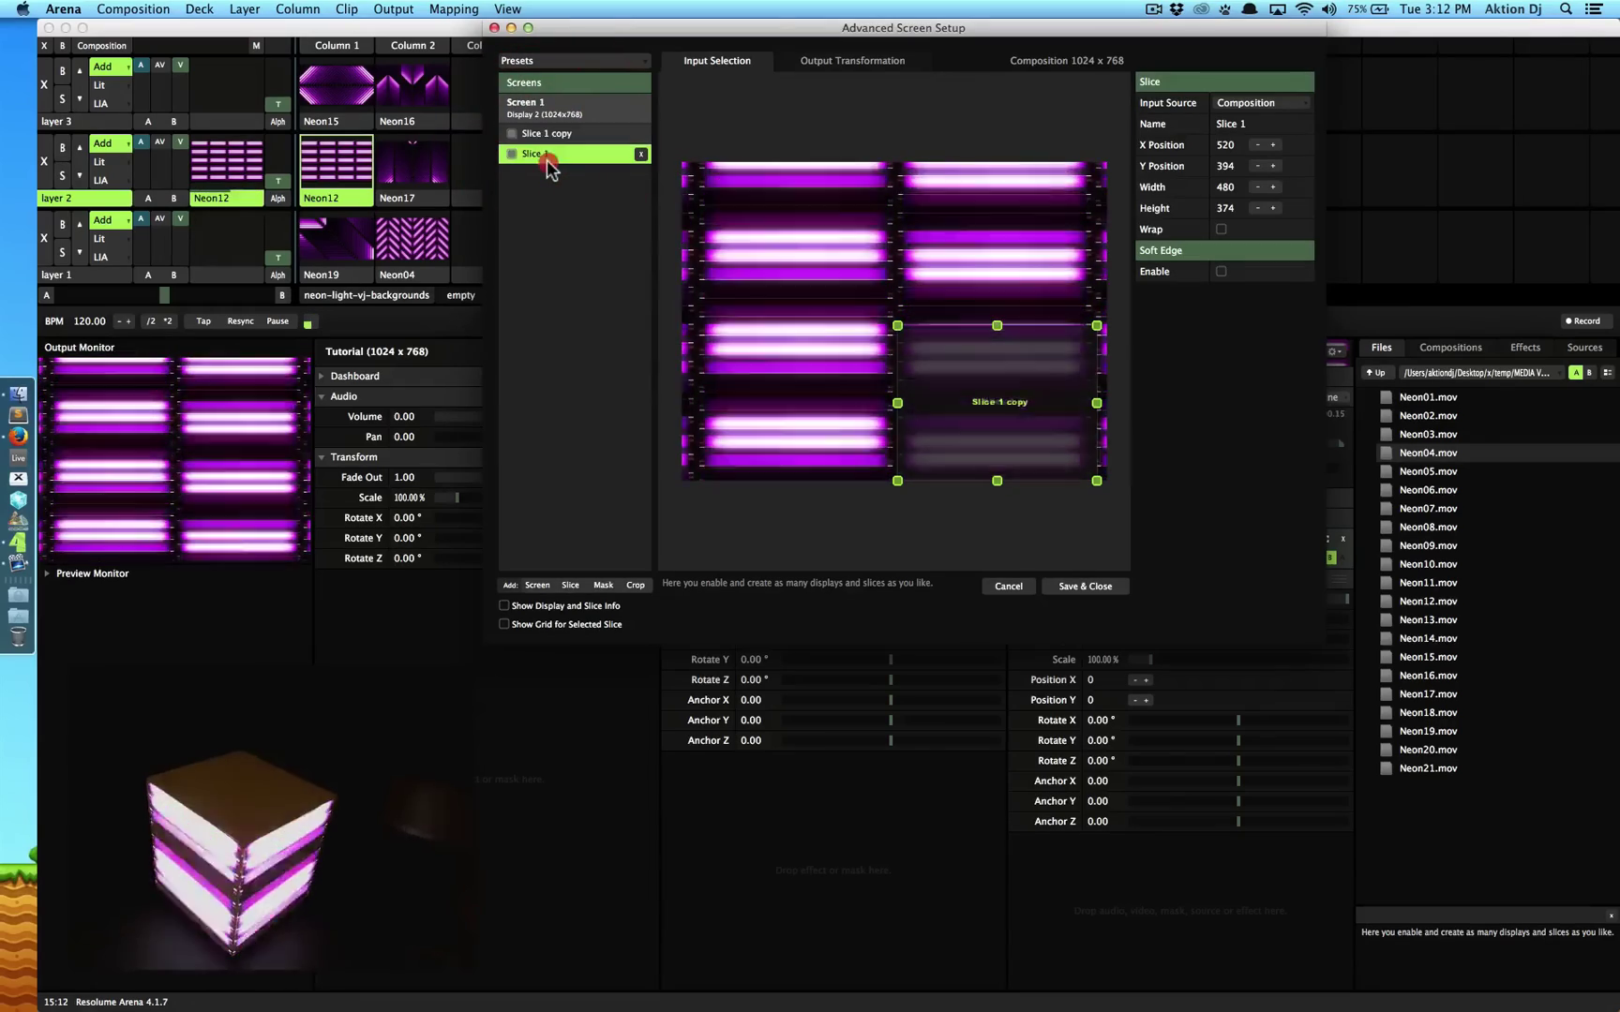
{"action": "left_click", "coordinate": [546, 134]}
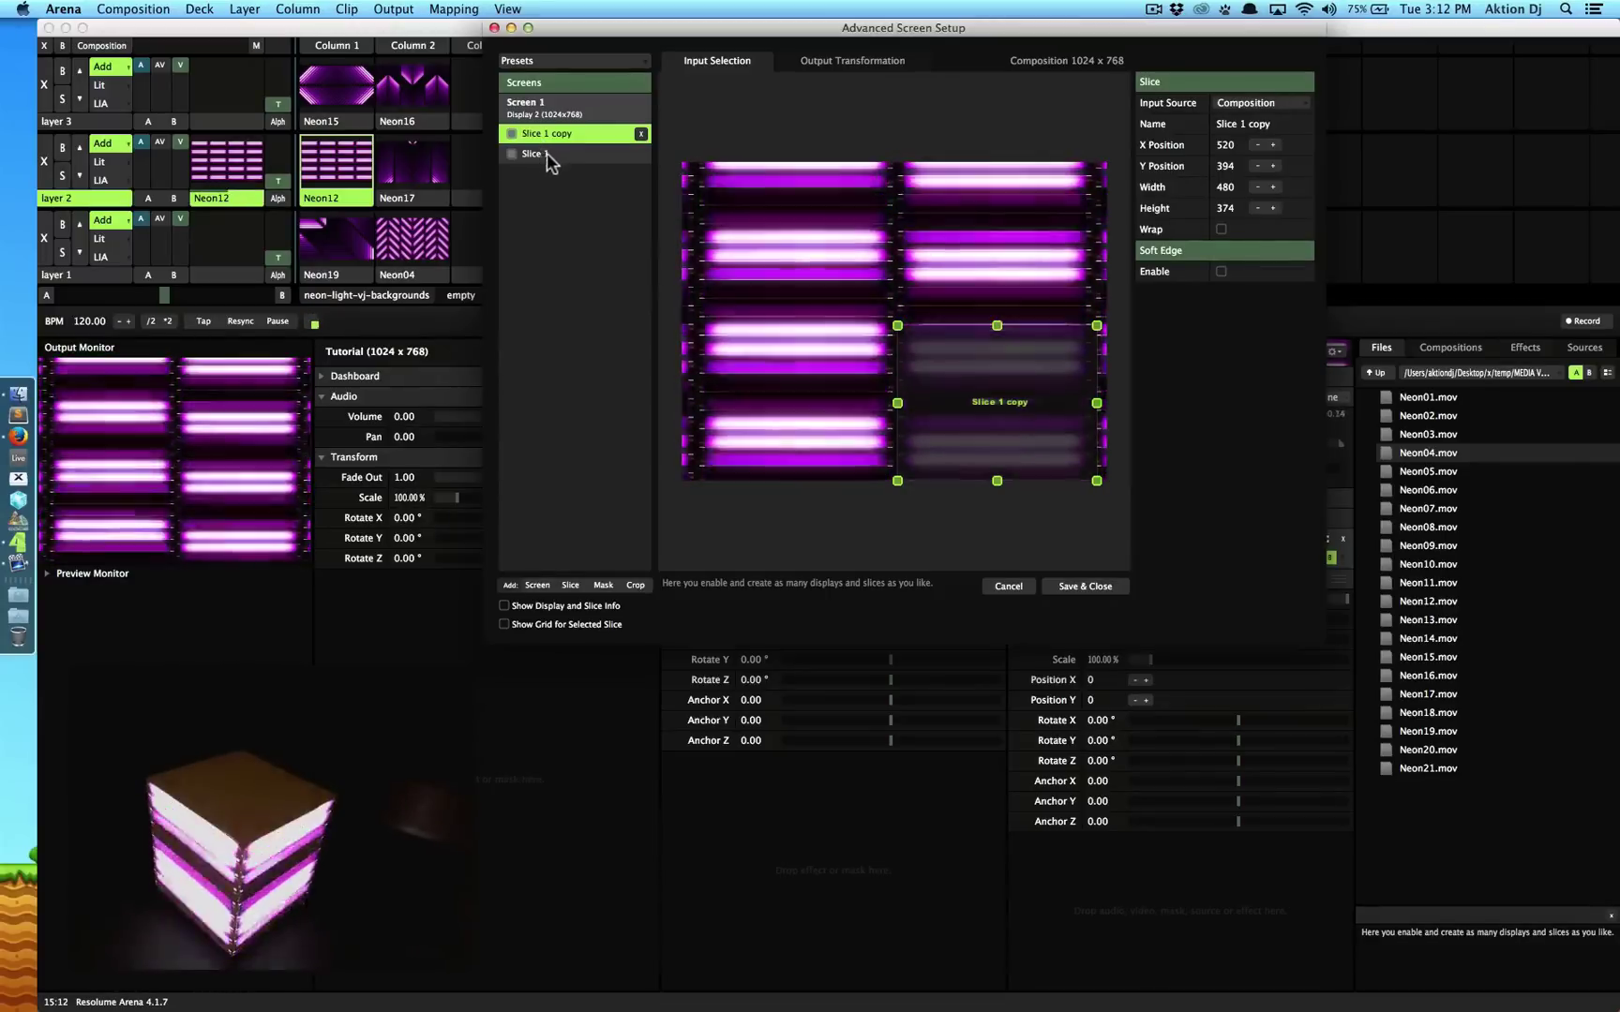
{"action": "left_click", "coordinate": [552, 152]}
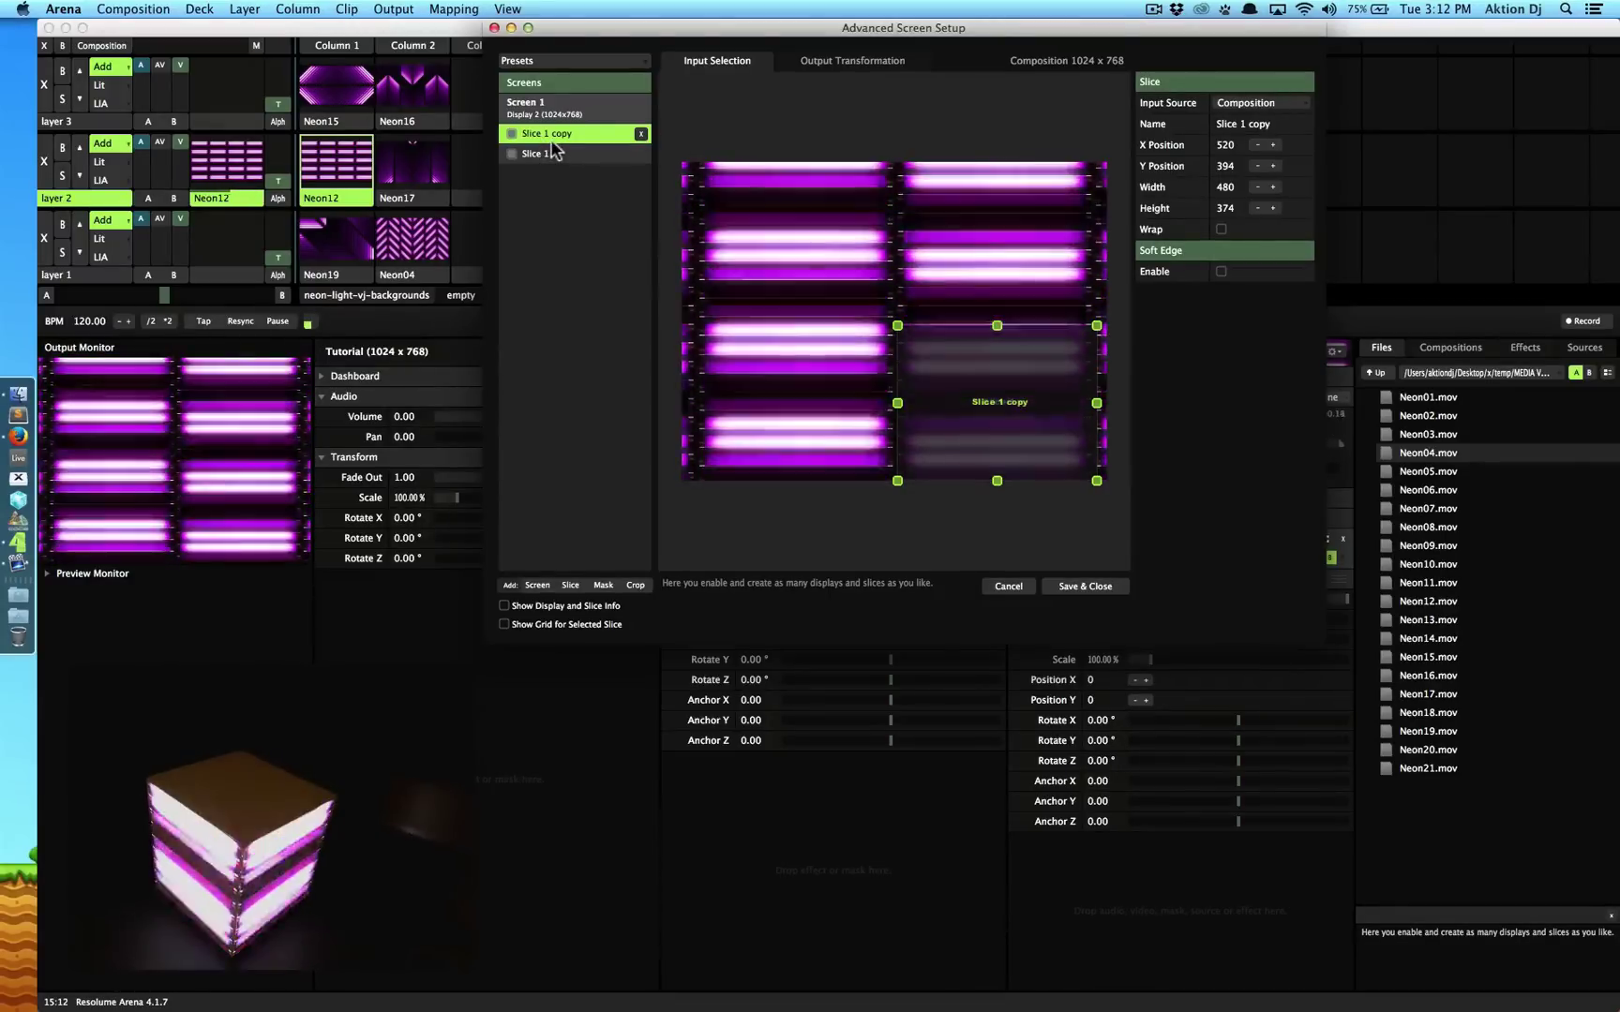
{"action": "left_click_drag", "start_coordinate": [980, 356], "coordinate": [780, 369]}
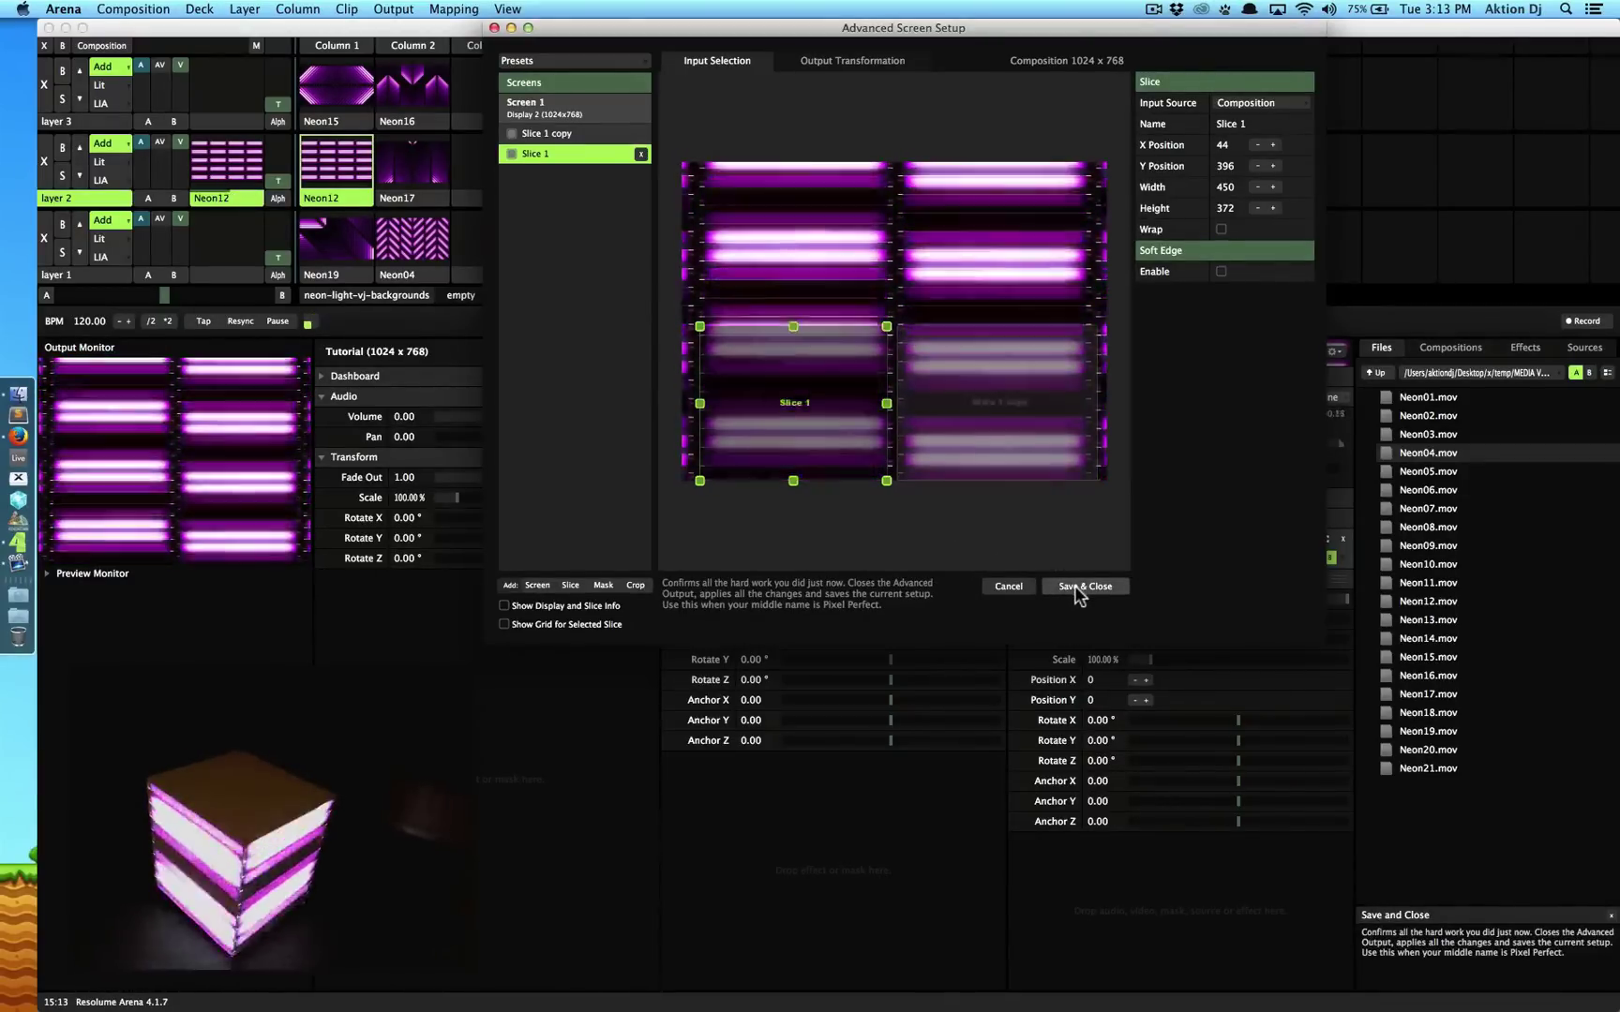
Save and close the Advanced Screen Setup with both warped slices
{"action": "left_click", "coordinate": [1078, 588]}
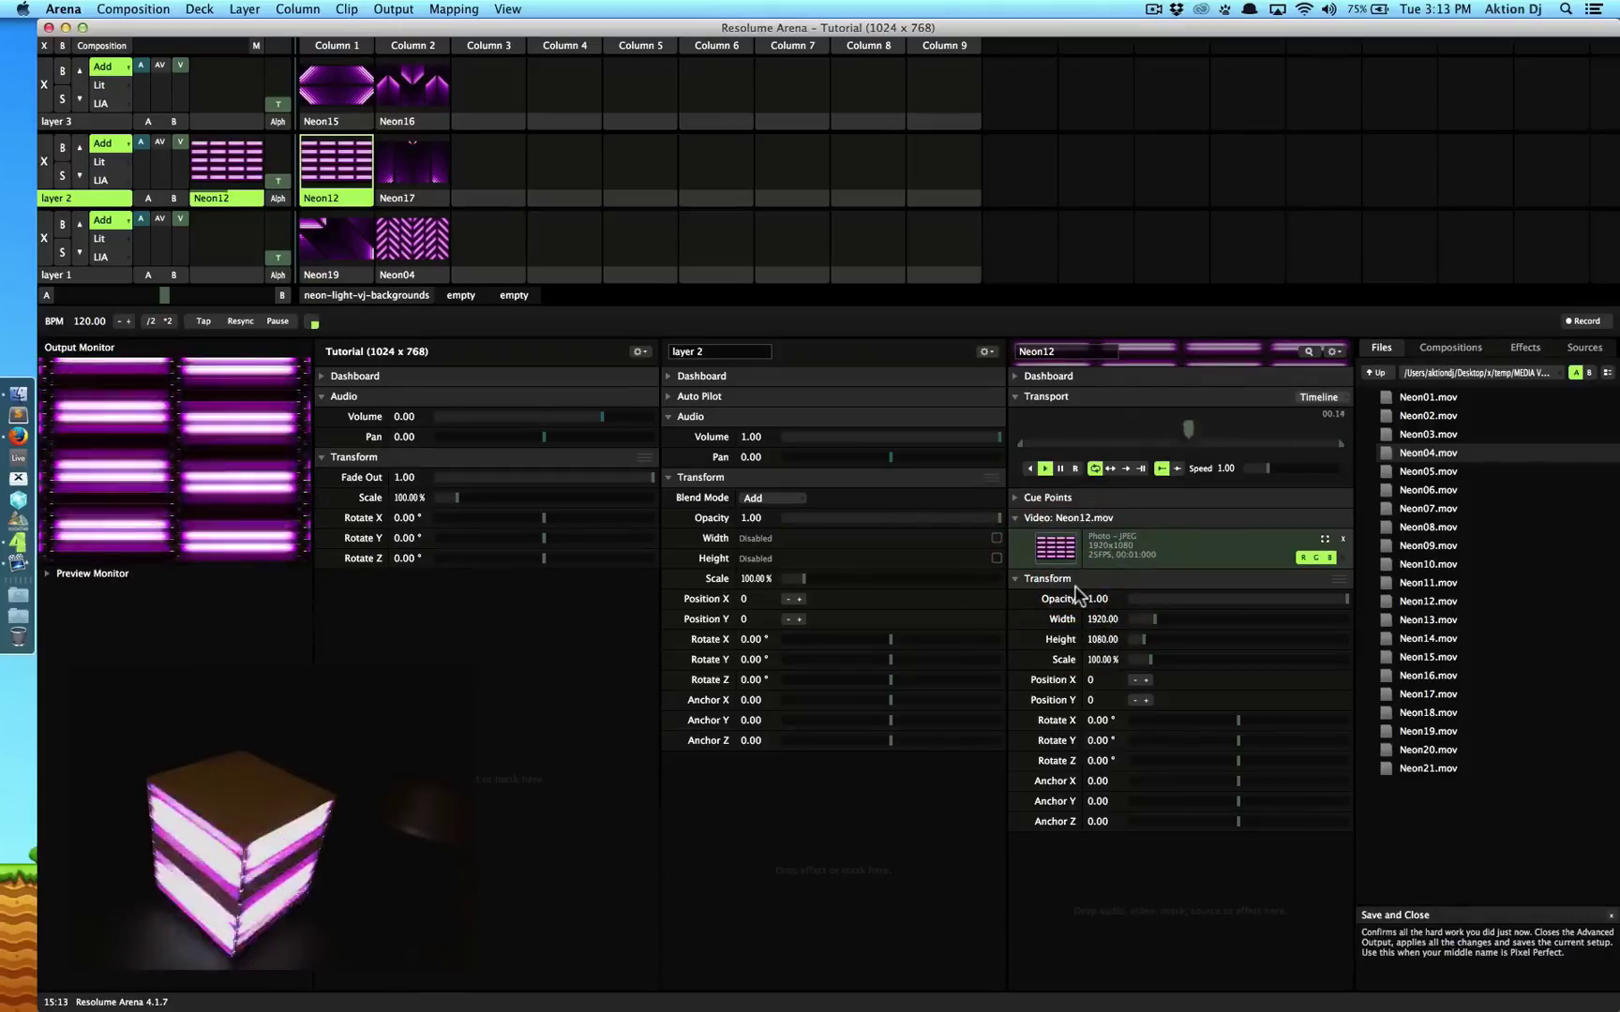